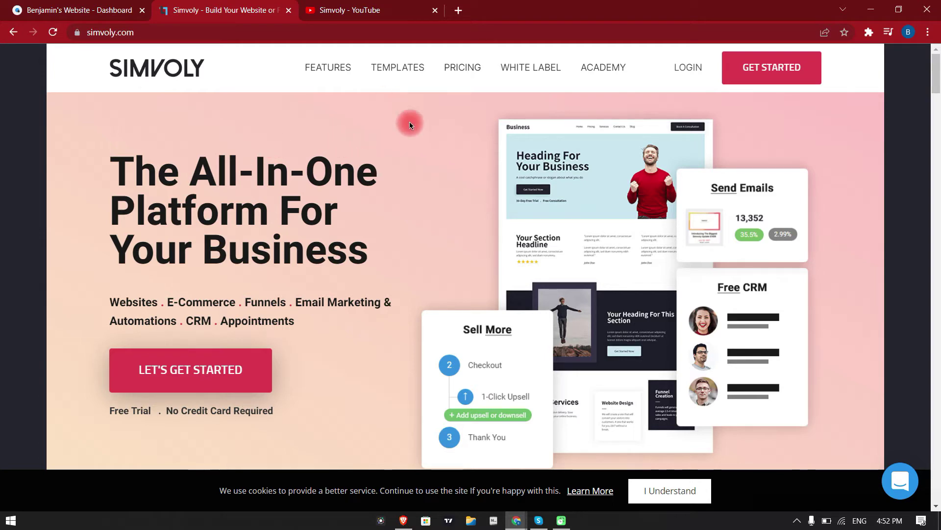
Step: Open the pricing page and review the Email Marketing prices by number of subscribers
{"action": "mouse_move", "coordinate": [323, 72]}
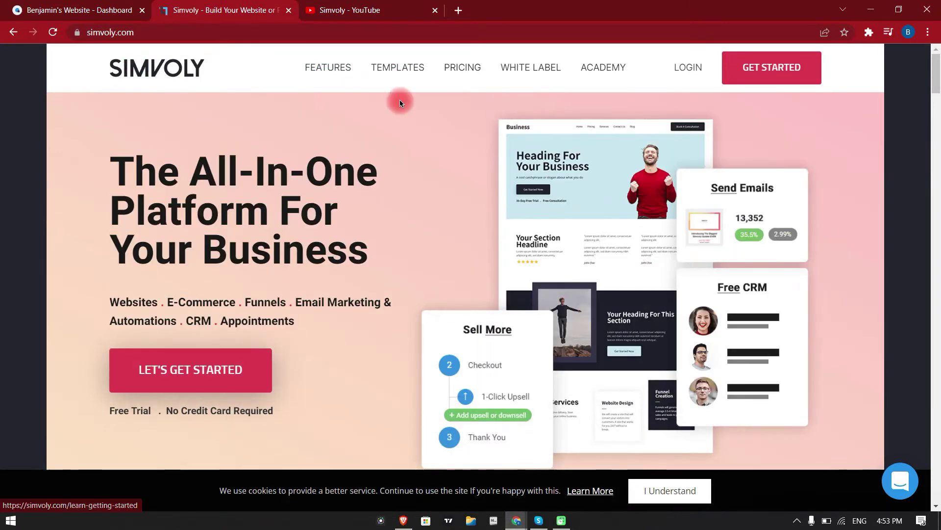
{"action": "mouse_move", "coordinate": [390, 68]}
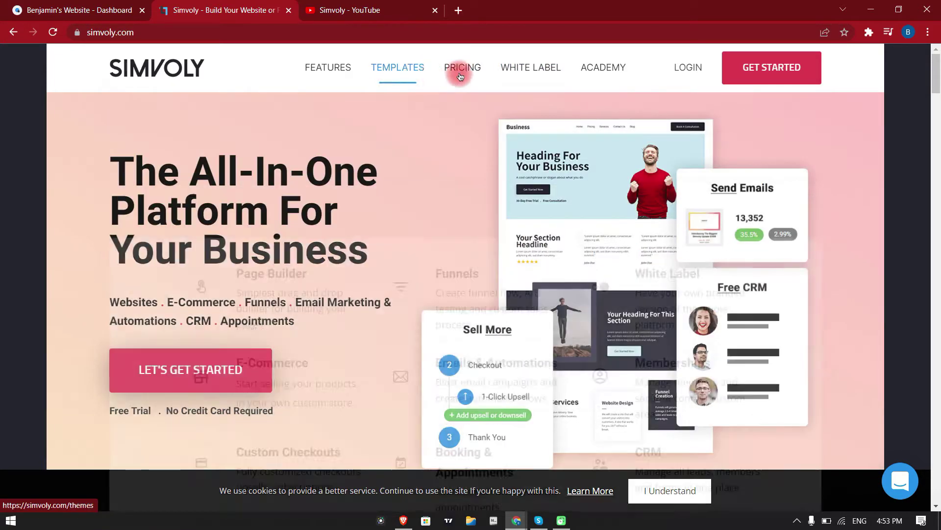
{"action": "left_click", "coordinate": [446, 76]}
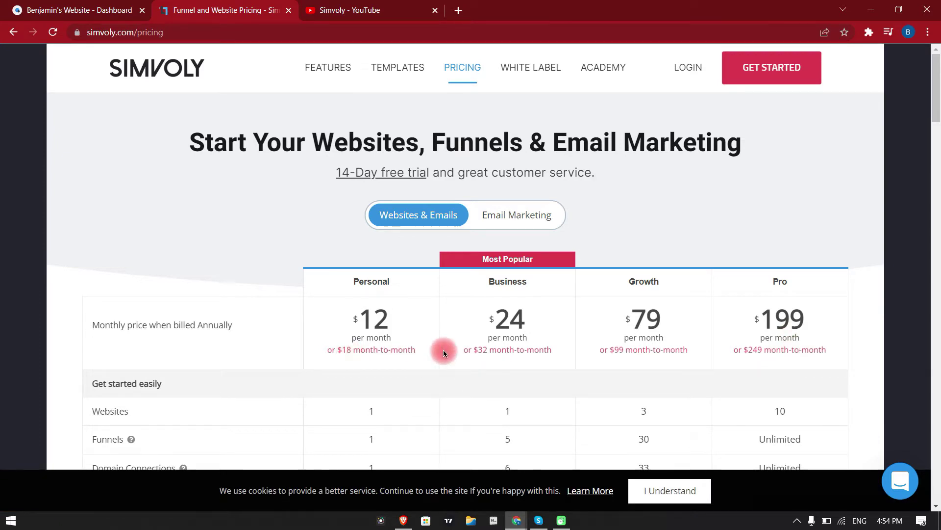
{"action": "left_click", "coordinate": [500, 211]}
{"action": "scroll", "coordinate": [525, 248], "scroll_direction": "down", "scroll_amount": 2}
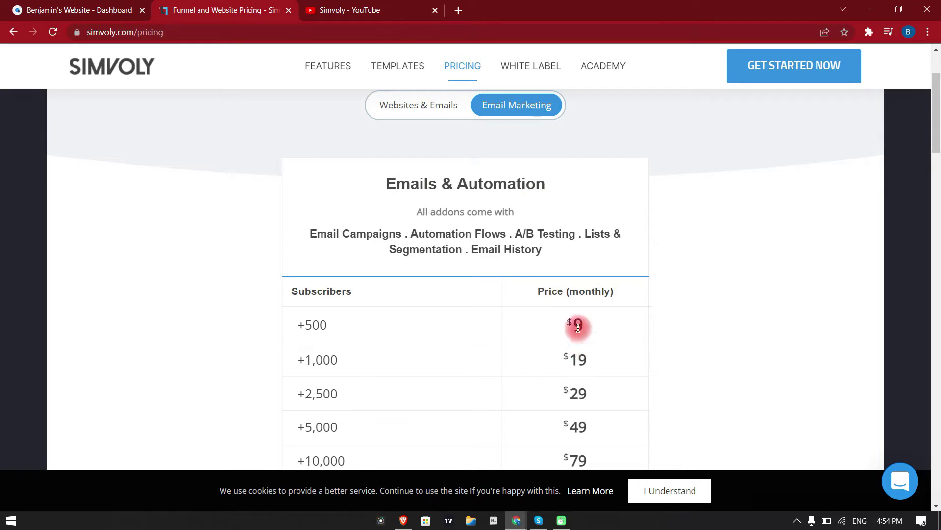
{"action": "scroll", "coordinate": [584, 338], "scroll_direction": "down", "scroll_amount": 9}
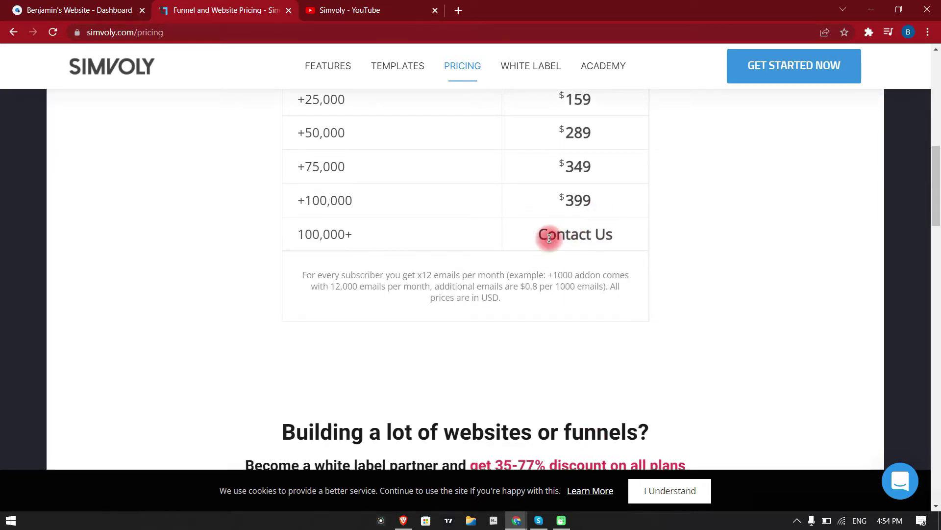
{"action": "scroll", "coordinate": [585, 288], "scroll_direction": "down", "scroll_amount": 6}
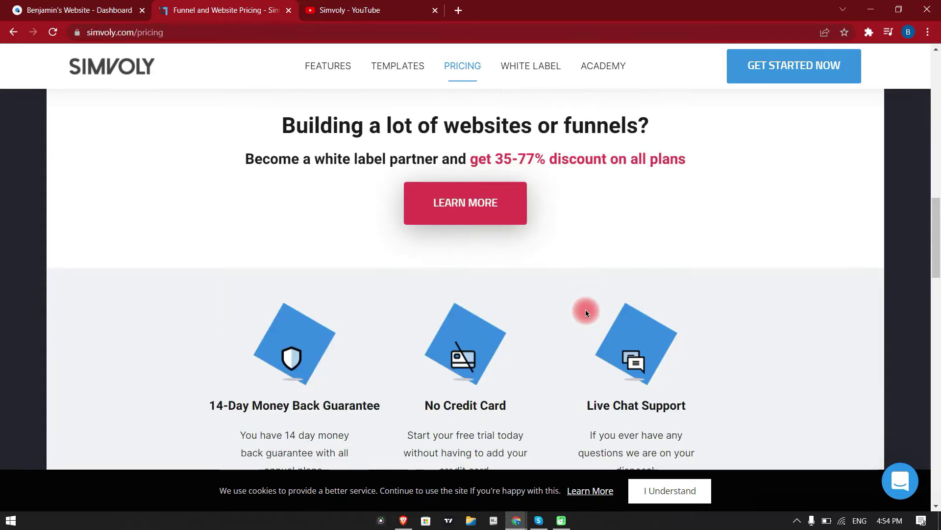
Step: Examine the white label partner offer and its discount on all plans
{"action": "scroll", "coordinate": [546, 310], "scroll_direction": "up", "scroll_amount": 1}
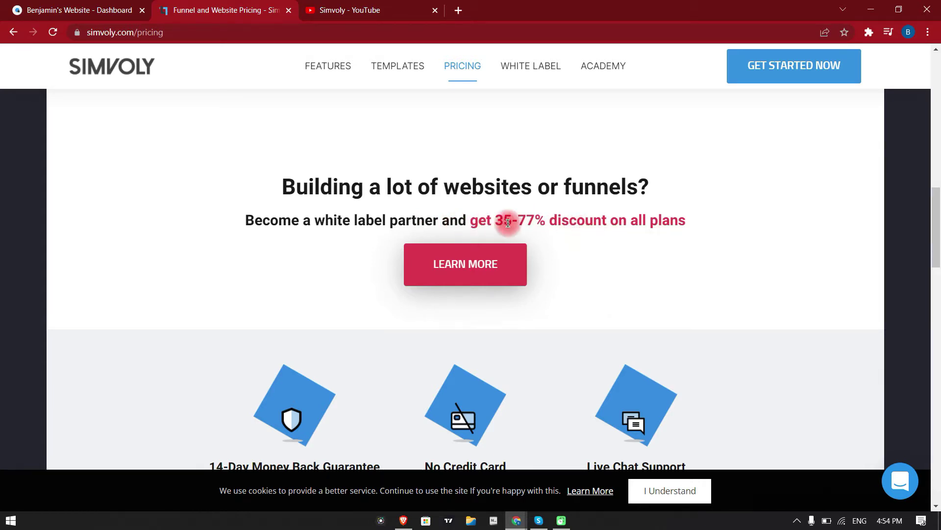
{"action": "left_click_drag", "start_coordinate": [498, 217], "coordinate": [689, 234]}
{"action": "left_click", "coordinate": [712, 219]}
{"action": "left_click_drag", "start_coordinate": [314, 220], "coordinate": [379, 218]}
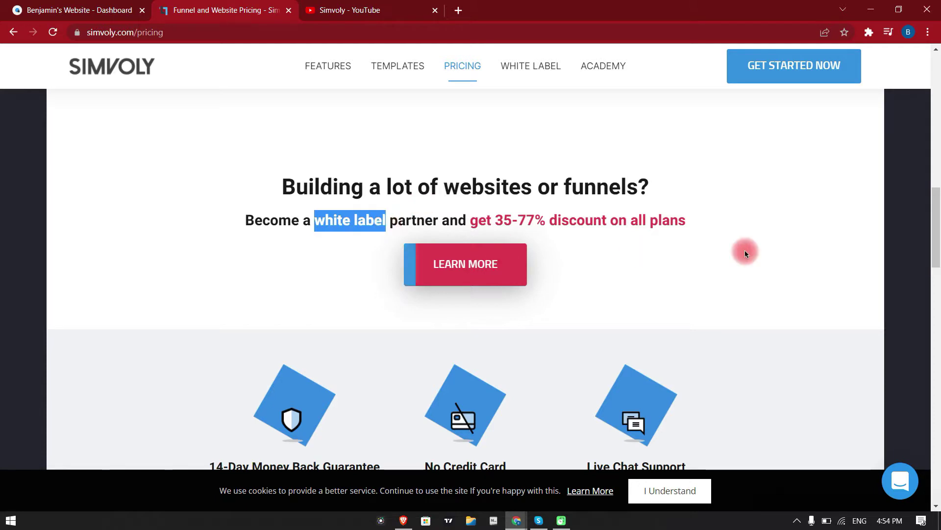
Step: Read the guarantee, credit card and live chat support highlights, marking the money back guarantee heading
{"action": "scroll", "coordinate": [748, 290], "scroll_direction": "up", "scroll_amount": 3}
{"action": "scroll", "coordinate": [749, 292], "scroll_direction": "down", "scroll_amount": 5}
{"action": "scroll", "coordinate": [749, 291], "scroll_direction": "down", "scroll_amount": 1}
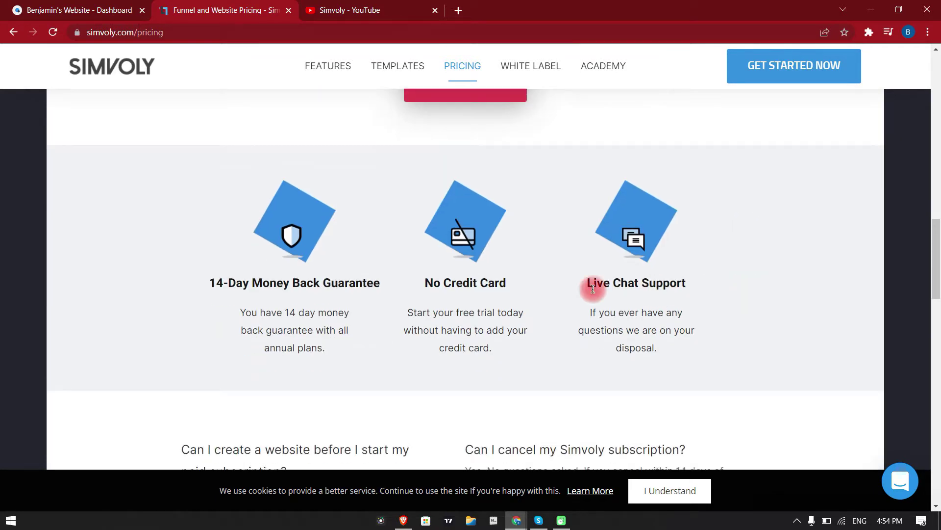
{"action": "left_click_drag", "start_coordinate": [205, 286], "coordinate": [355, 290]}
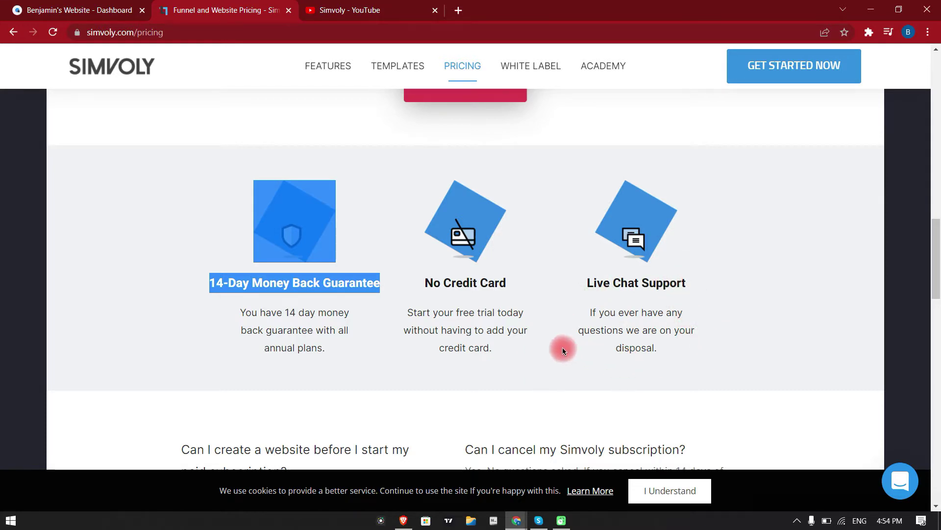
Step: Check the free trial offer near the end of the pricing page and the subscription FAQ above it
{"action": "scroll", "coordinate": [478, 383], "scroll_direction": "down", "scroll_amount": 1}
{"action": "scroll", "coordinate": [478, 383], "scroll_direction": "down", "scroll_amount": 15}
{"action": "left_click_drag", "start_coordinate": [352, 269], "coordinate": [458, 269]}
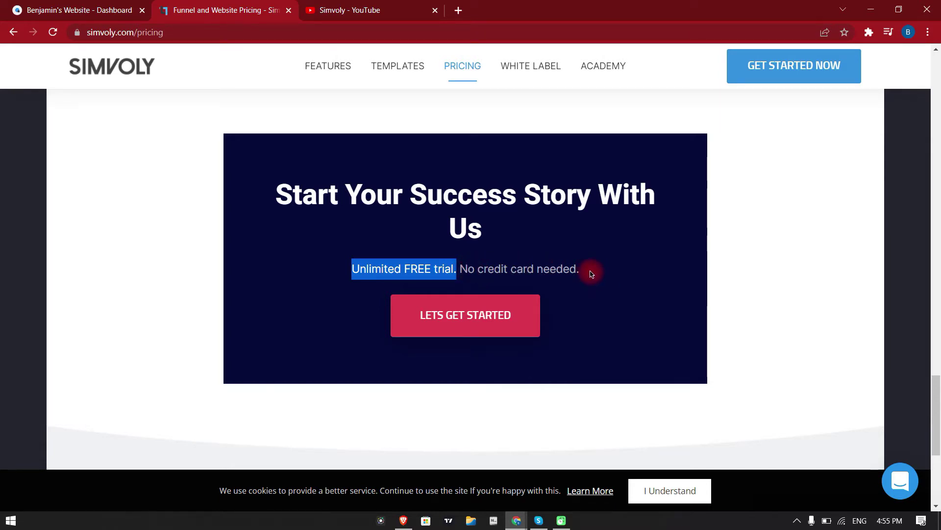
{"action": "scroll", "coordinate": [645, 319], "scroll_direction": "up", "scroll_amount": 10}
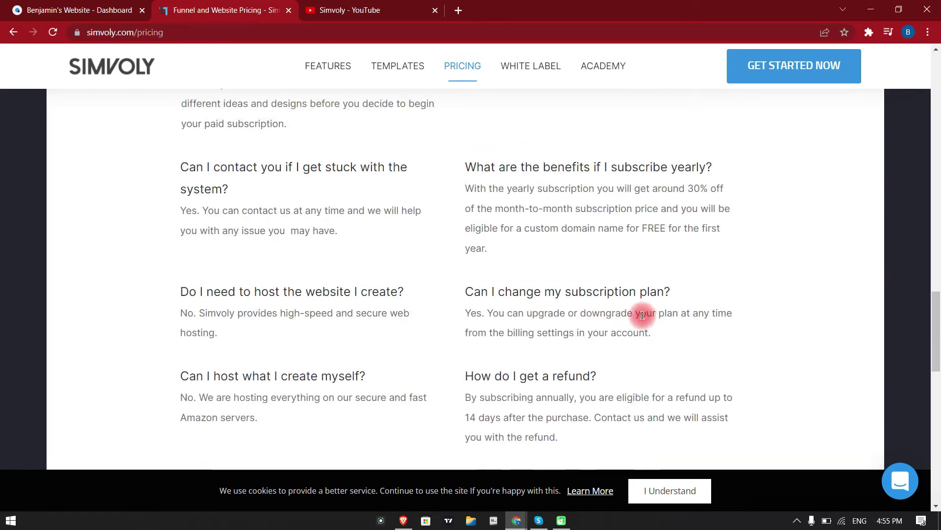
Step: Open the templates gallery and look over the first website designs
{"action": "left_click", "coordinate": [378, 63]}
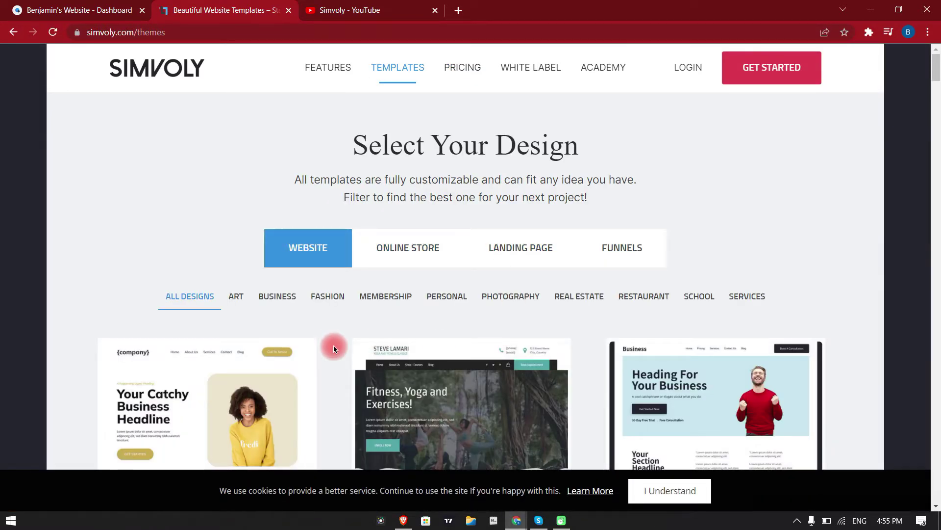
{"action": "scroll", "coordinate": [303, 348], "scroll_direction": "down", "scroll_amount": 7}
{"action": "scroll", "coordinate": [359, 336], "scroll_direction": "up", "scroll_amount": 4}
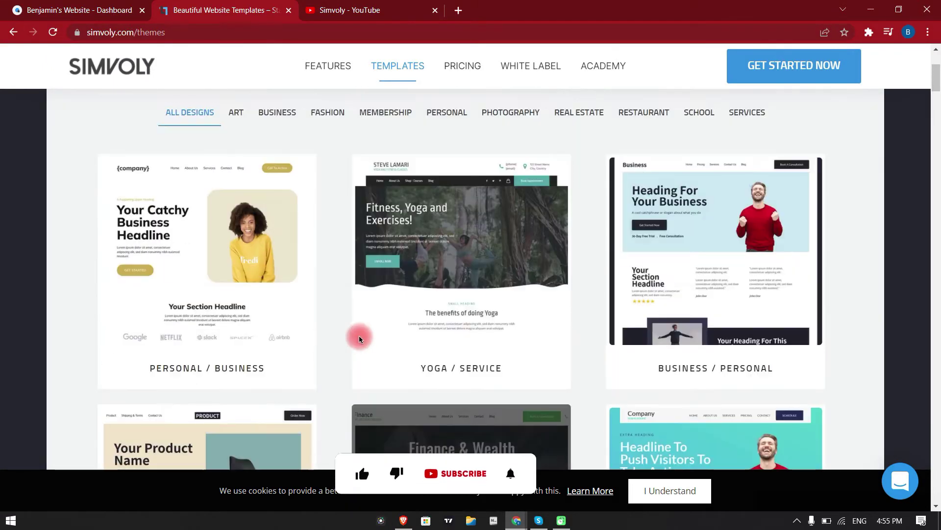
Step: Preview the Personal / Business template, look through its sections and close the preview
{"action": "mouse_move", "coordinate": [172, 244]}
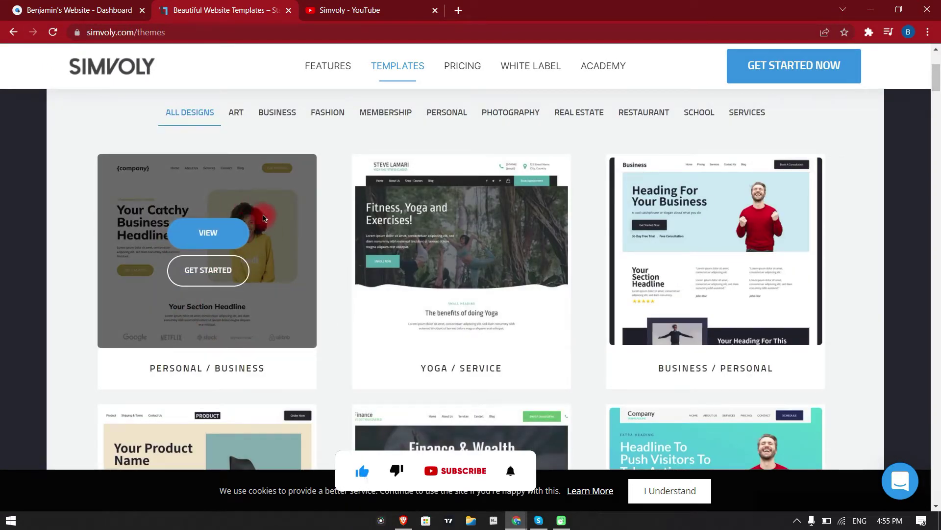
{"action": "left_click", "coordinate": [216, 231]}
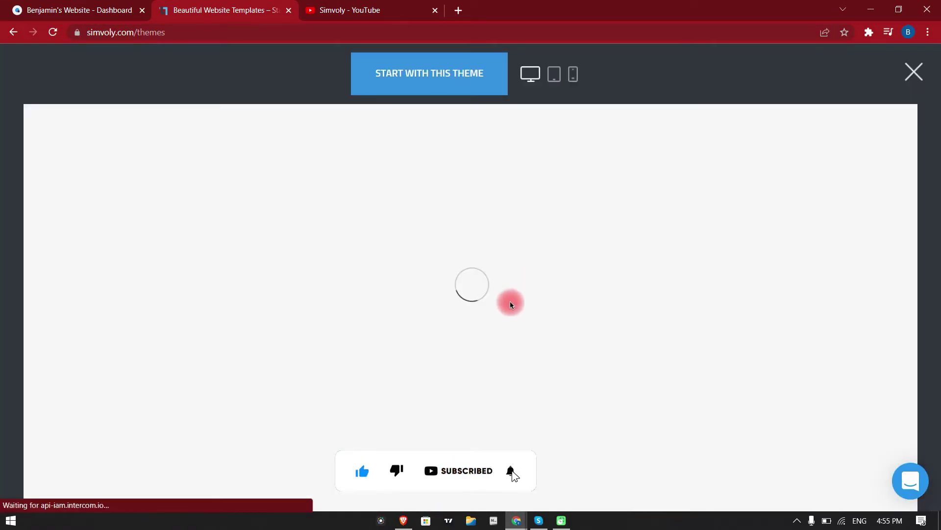
{"action": "triple_click", "coordinate": [332, 247]}
{"action": "scroll", "coordinate": [230, 143], "scroll_direction": "down", "scroll_amount": 5}
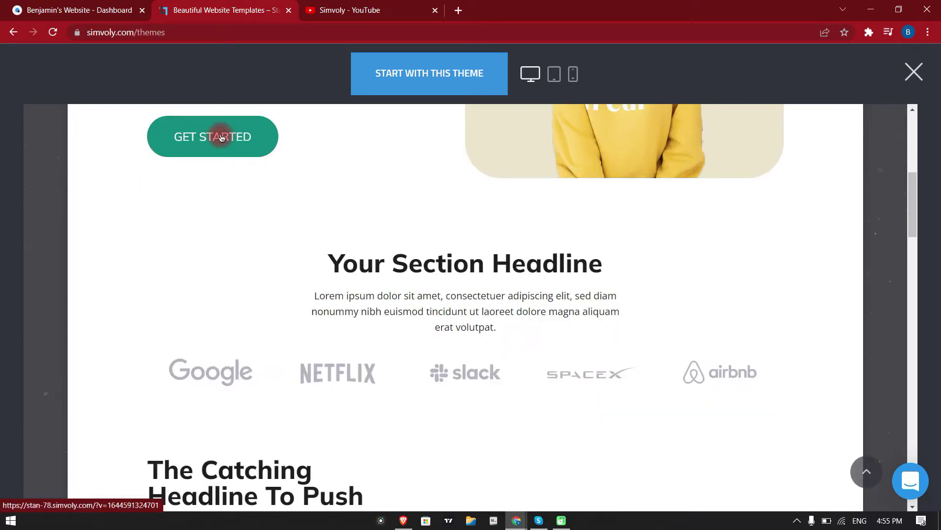
{"action": "scroll", "coordinate": [300, 301], "scroll_direction": "down", "scroll_amount": 4}
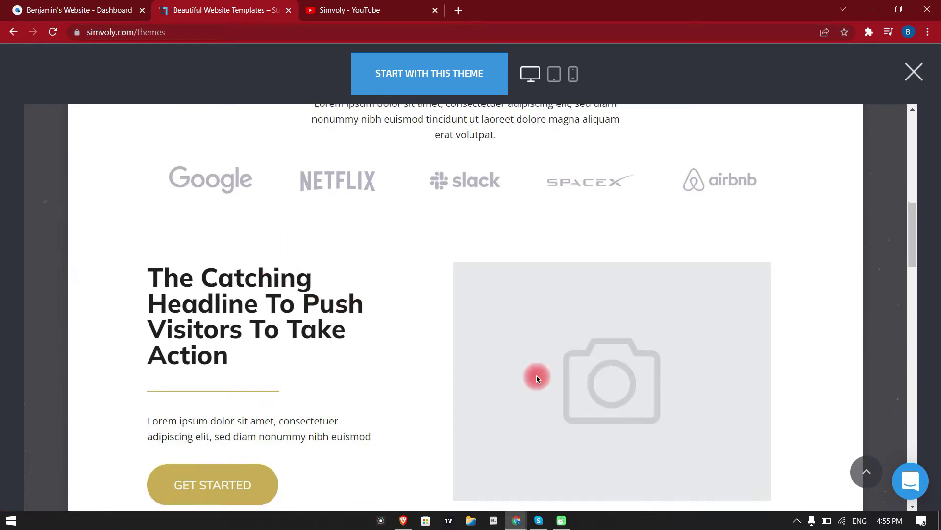
{"action": "key", "text": "Escape"}
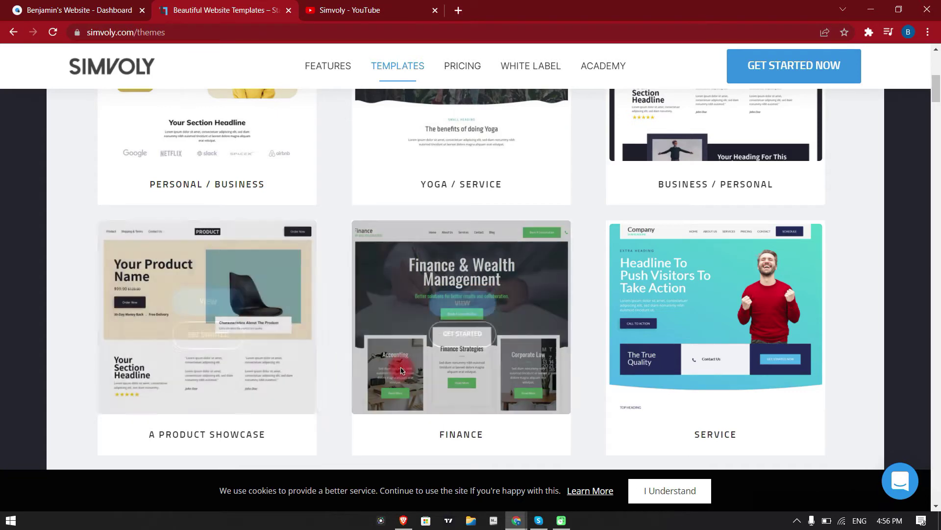
Step: Browse the website templates by business type, including the Restaurant, Car Dealer / Consultant, Attorney / Lawyer and Service / App designs
{"action": "scroll", "coordinate": [401, 370], "scroll_direction": "down", "scroll_amount": 9}
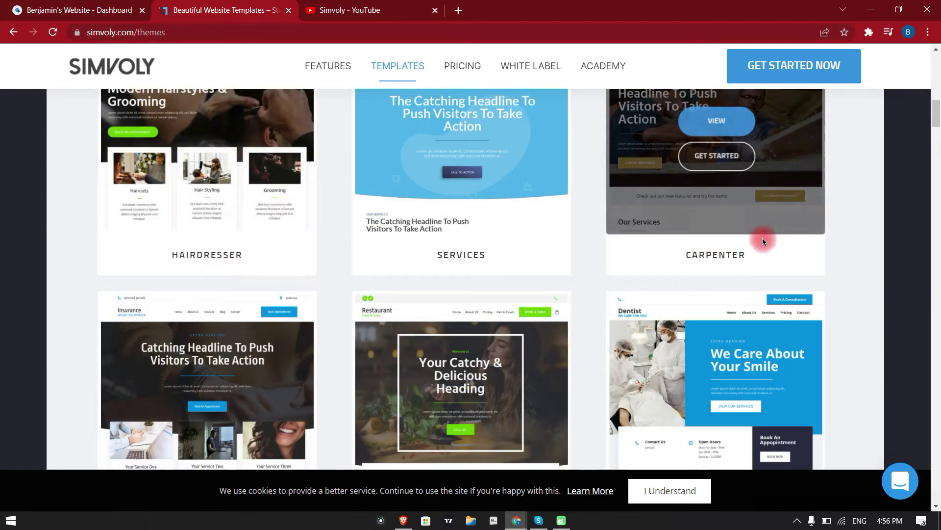
{"action": "scroll", "coordinate": [763, 241], "scroll_direction": "down", "scroll_amount": 2}
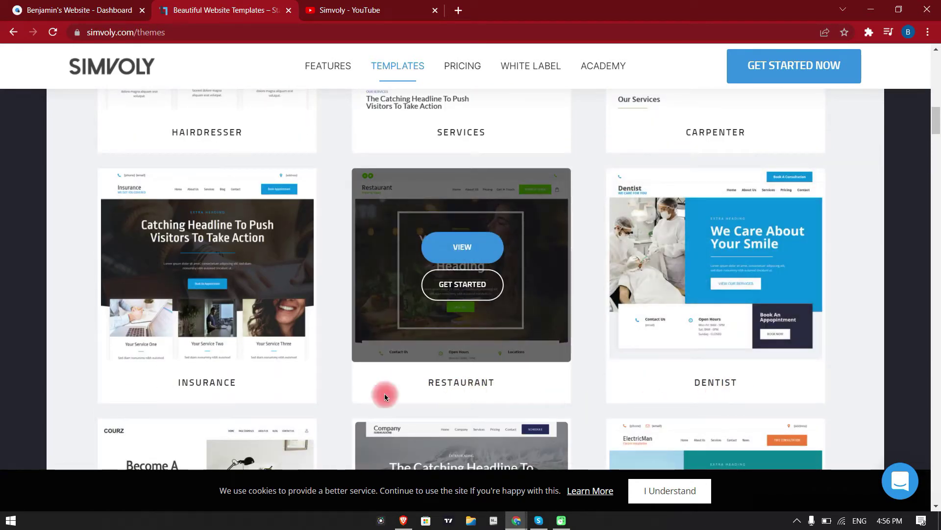
{"action": "scroll", "coordinate": [319, 393], "scroll_direction": "down", "scroll_amount": 5}
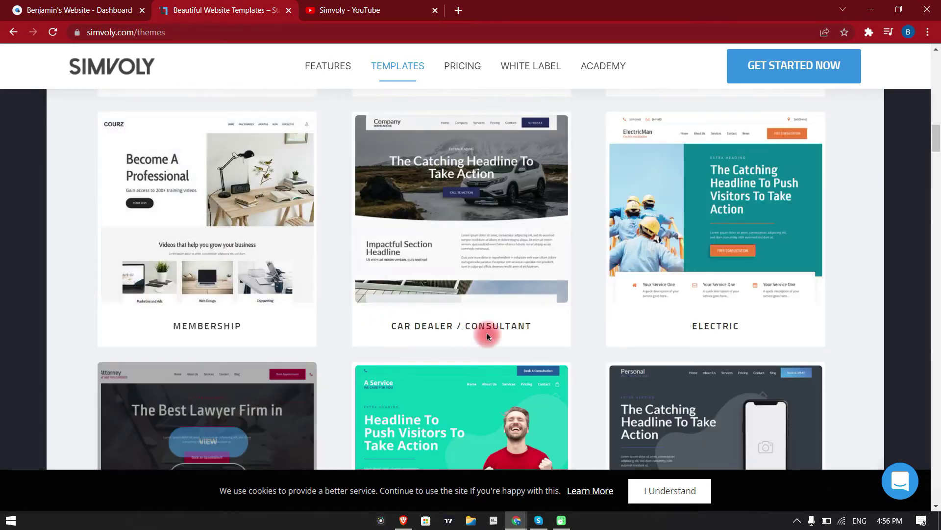
{"action": "mouse_move", "coordinate": [474, 324]}
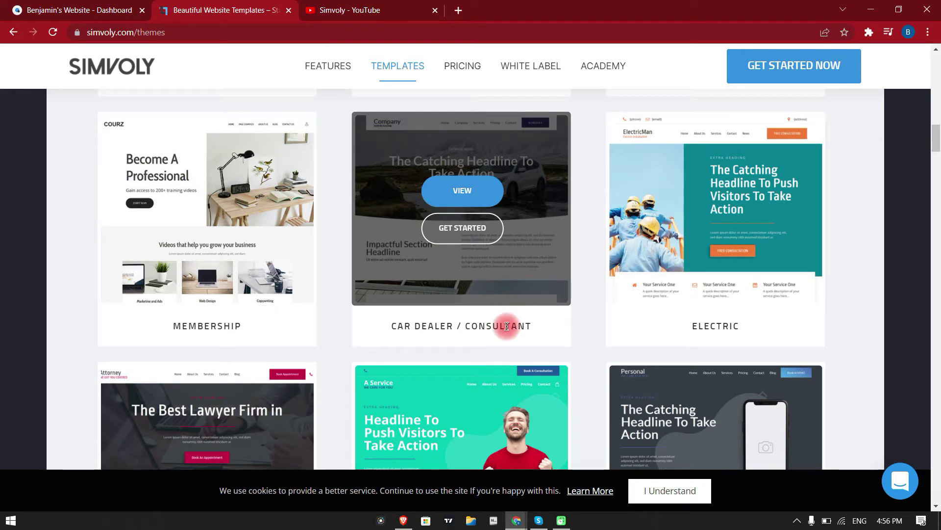
{"action": "scroll", "coordinate": [470, 318], "scroll_direction": "down", "scroll_amount": 3}
{"action": "mouse_move", "coordinate": [238, 318]}
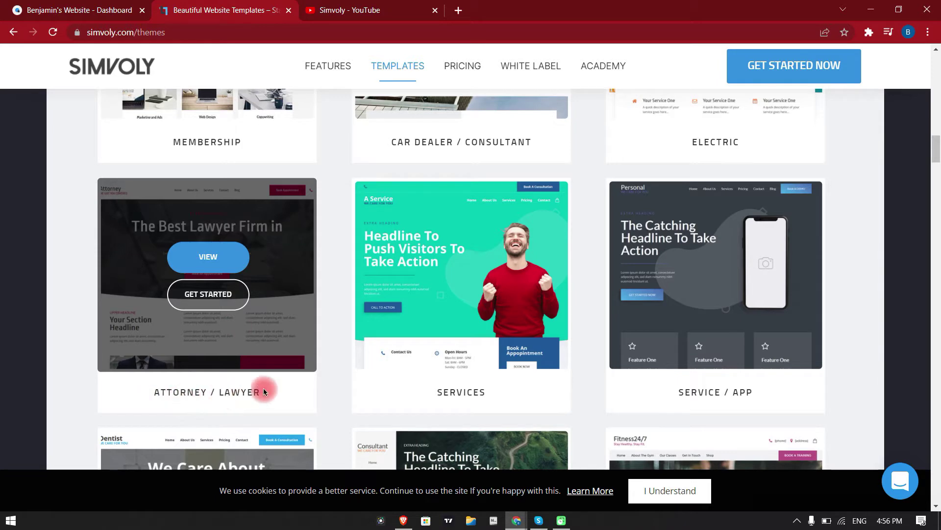
{"action": "mouse_move", "coordinate": [759, 394]}
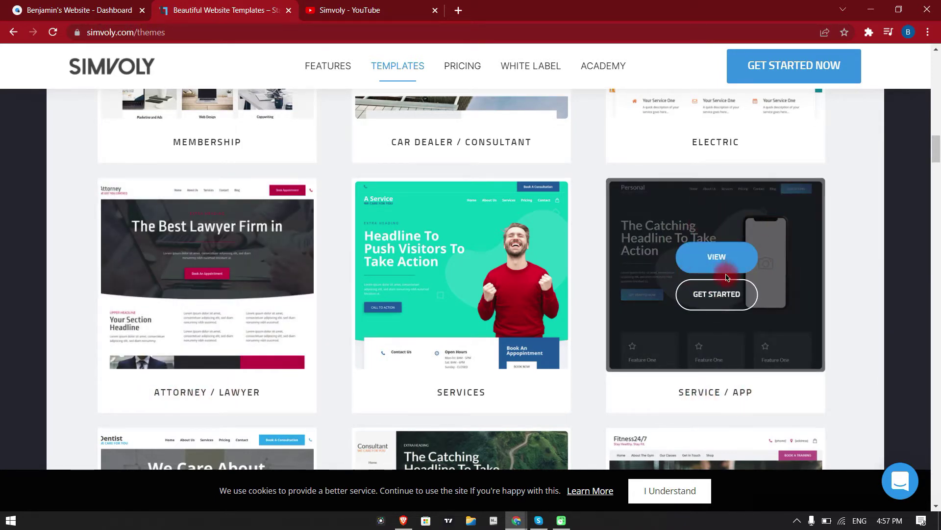
{"action": "scroll", "coordinate": [588, 284], "scroll_direction": "down", "scroll_amount": 6}
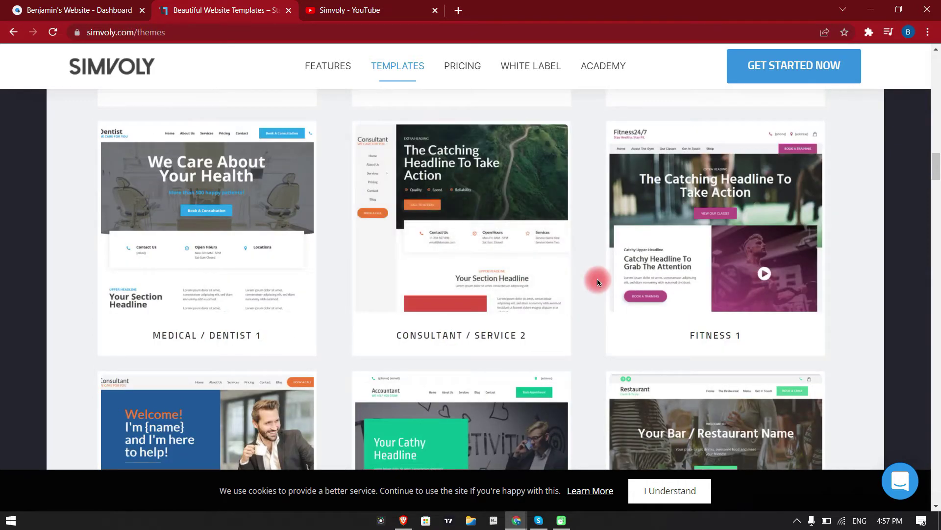
Step: Review the overview of platform features and browse further through the website templates past Accountant and St. James
{"action": "mouse_move", "coordinate": [323, 65]}
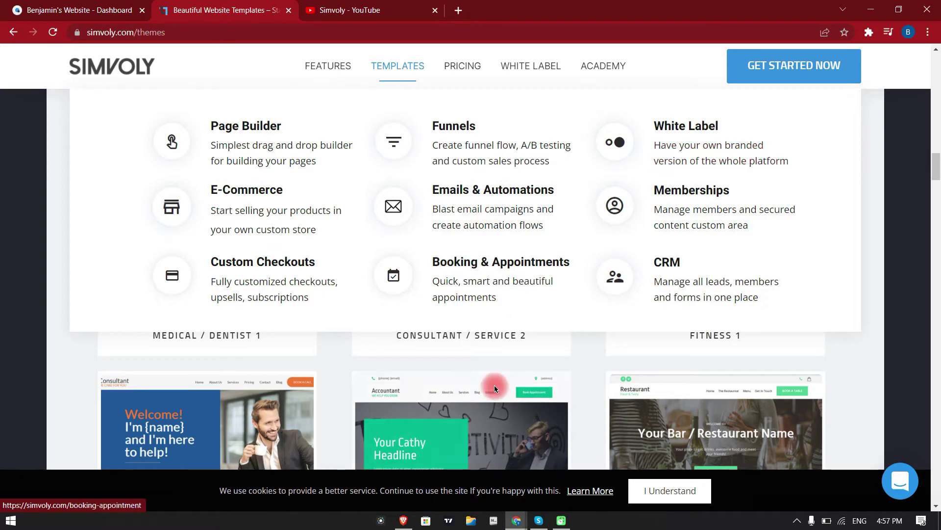
{"action": "scroll", "coordinate": [522, 307], "scroll_direction": "down", "scroll_amount": 5}
{"action": "scroll", "coordinate": [686, 304], "scroll_direction": "up", "scroll_amount": 1}
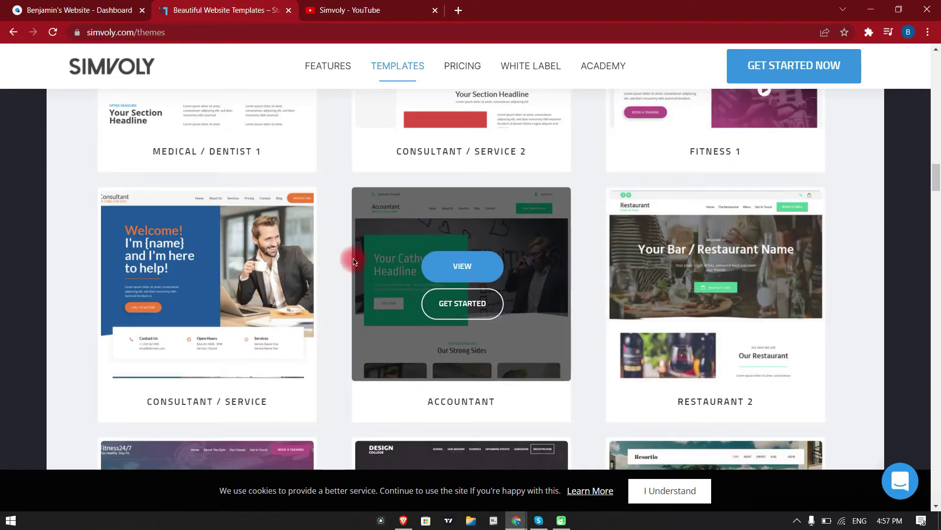
{"action": "scroll", "coordinate": [326, 237], "scroll_direction": "down", "scroll_amount": 10}
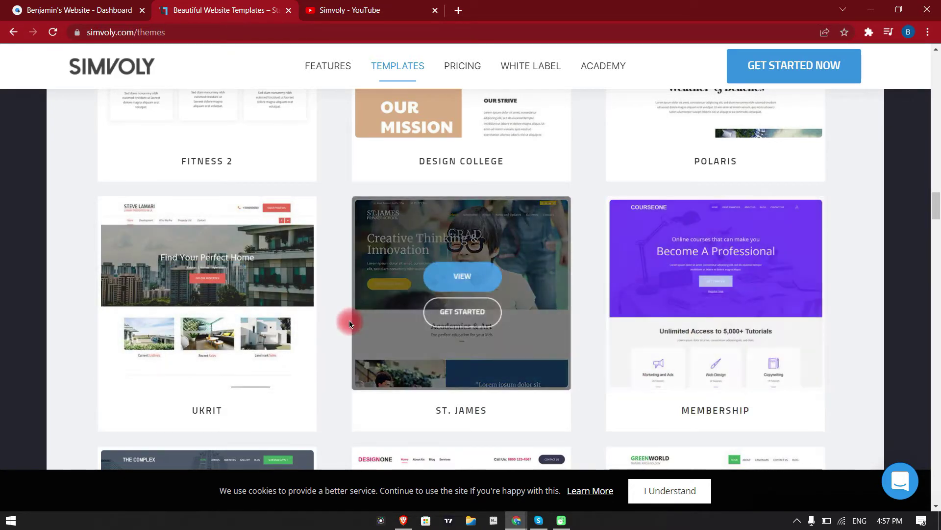
{"action": "scroll", "coordinate": [486, 326], "scroll_direction": "down", "scroll_amount": 6}
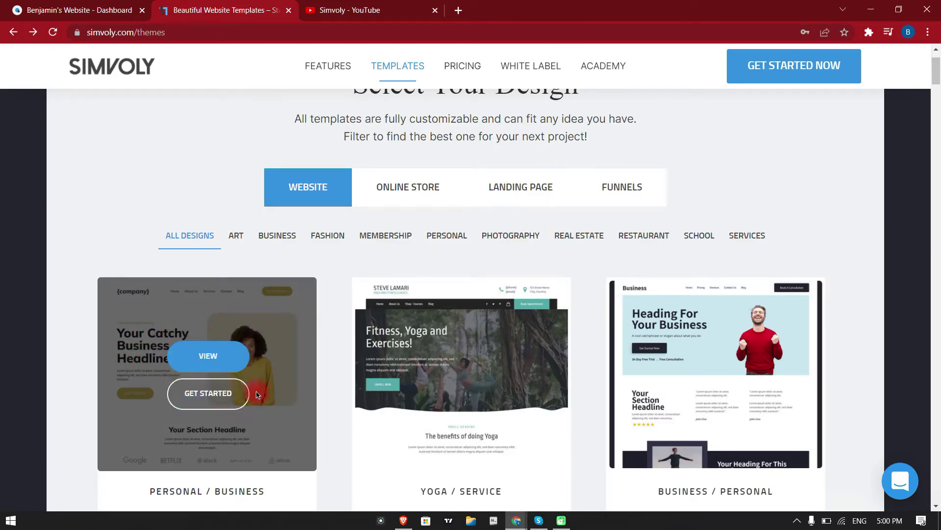
Step: Get started with the Personal / Business template and go to the login for an existing account
{"action": "left_click", "coordinate": [201, 398]}
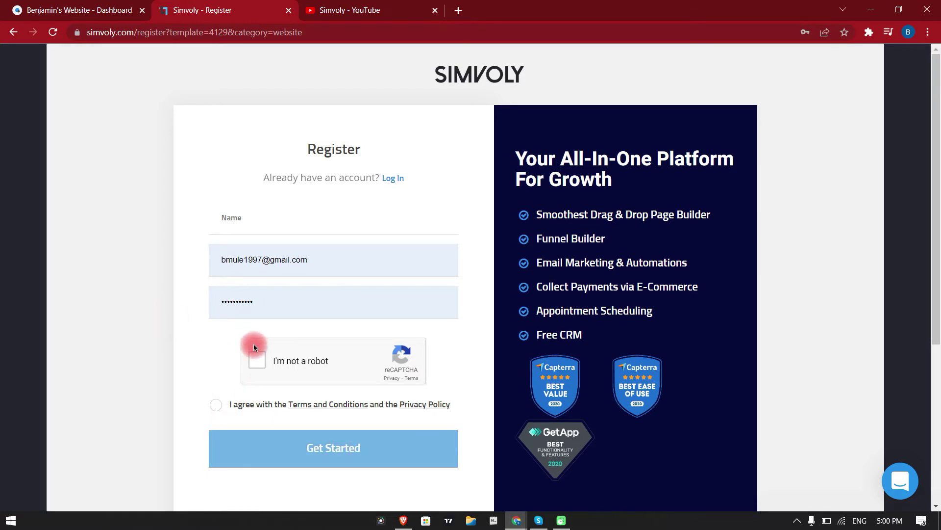
{"action": "left_click", "coordinate": [392, 179]}
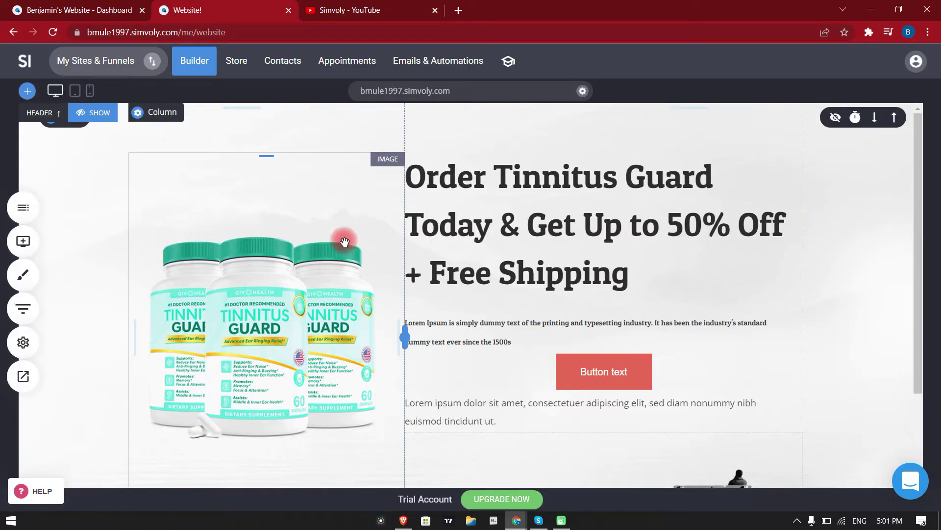
Step: Look over the site and its page list in the builder and open the My Websites & Funnels overview
{"action": "scroll", "coordinate": [321, 221], "scroll_direction": "down", "scroll_amount": 2}
{"action": "scroll", "coordinate": [321, 222], "scroll_direction": "up", "scroll_amount": 2}
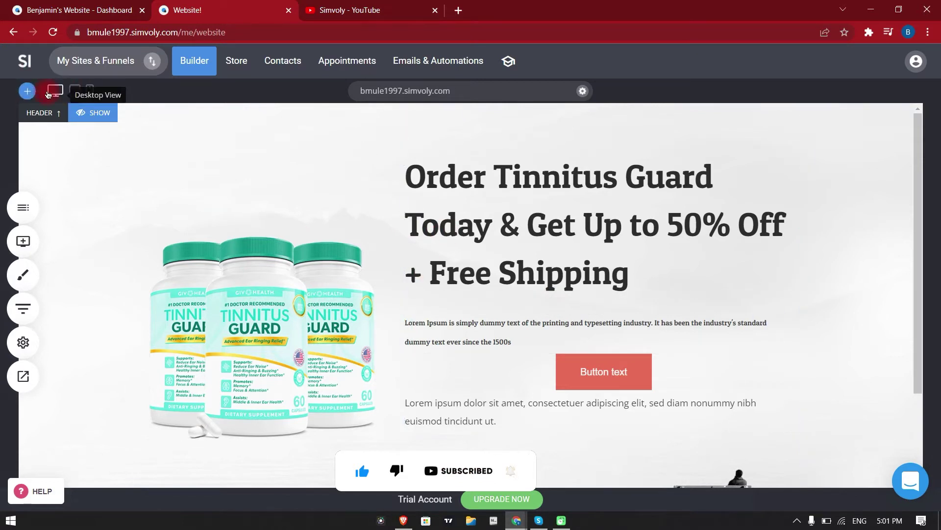
{"action": "left_click", "coordinate": [22, 208]}
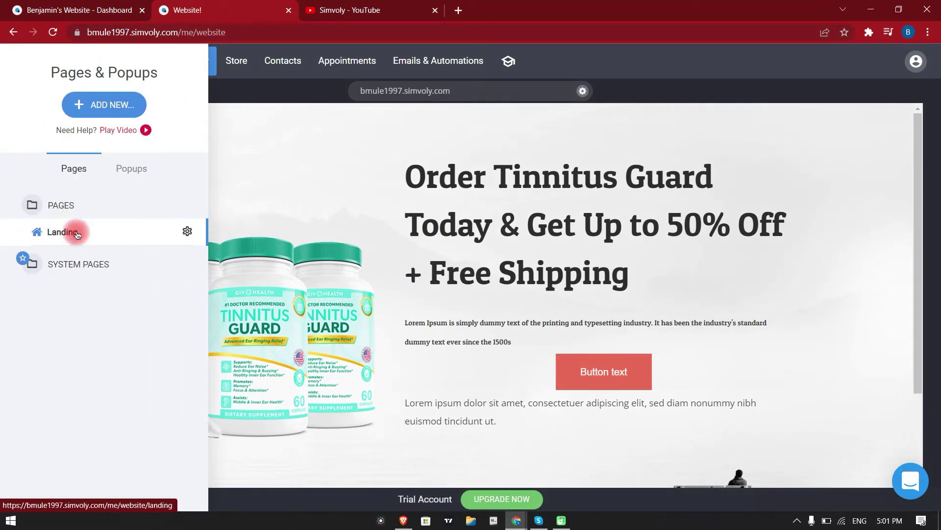
{"action": "left_click", "coordinate": [378, 200]}
{"action": "left_click", "coordinate": [29, 295]}
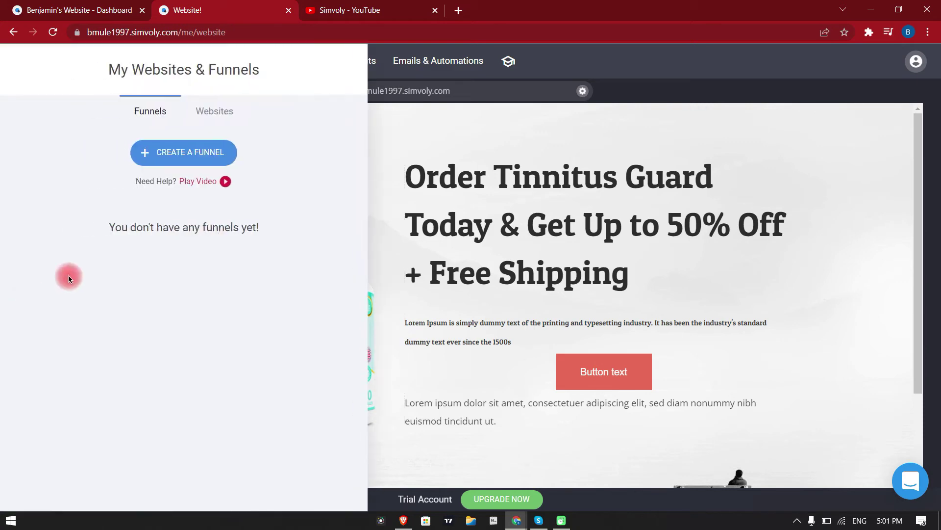
Step: Delete the existing "test" website from the Websites overview
{"action": "left_click", "coordinate": [209, 112]}
{"action": "left_click", "coordinate": [317, 205]}
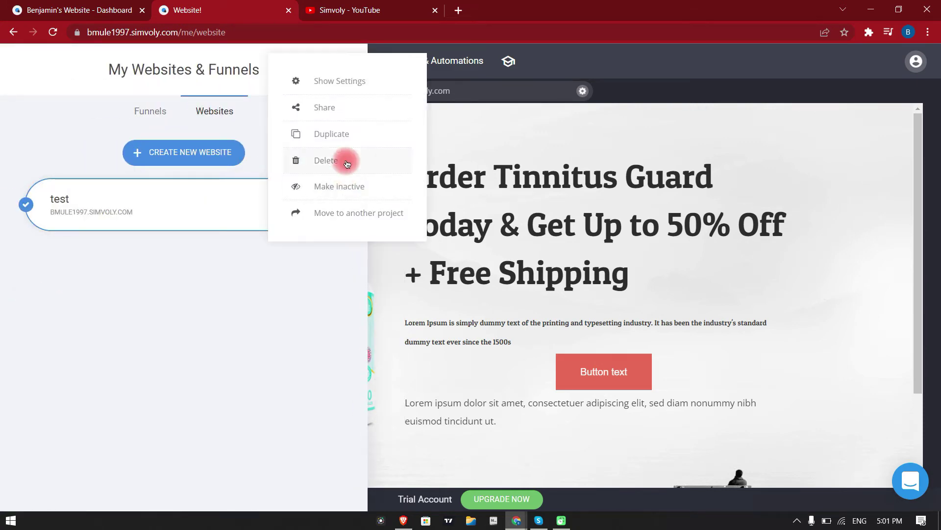
{"action": "left_click", "coordinate": [347, 162]}
{"action": "left_click", "coordinate": [520, 333]}
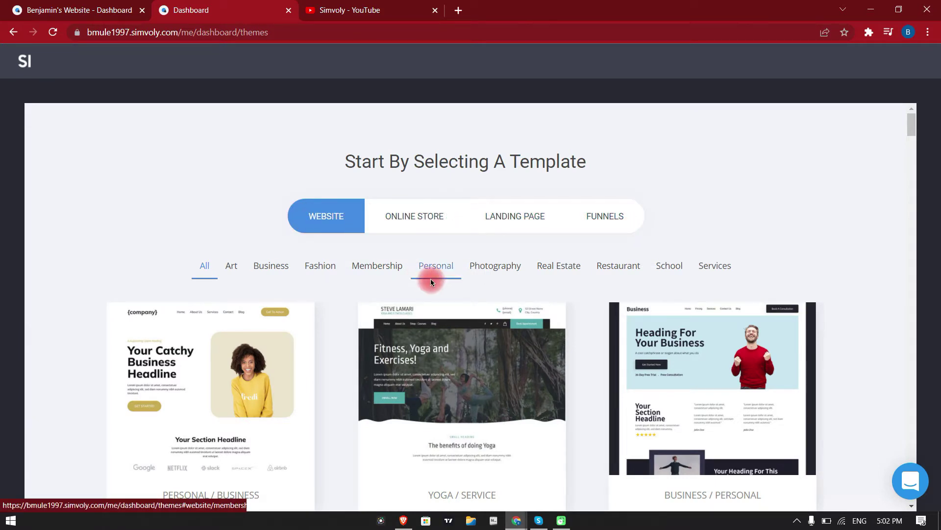
Step: Create a new website named "test" from the Personal / Business website template
{"action": "mouse_move", "coordinate": [211, 390]}
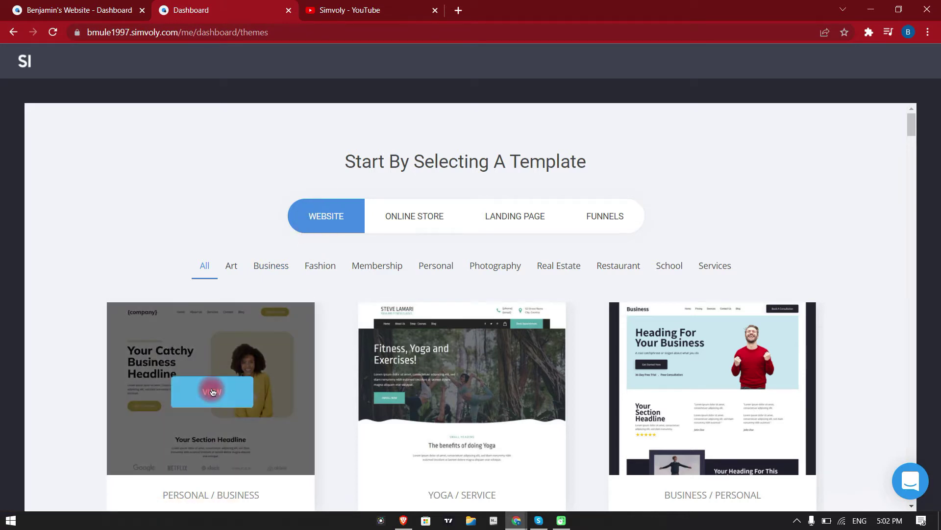
{"action": "left_click", "coordinate": [197, 389]}
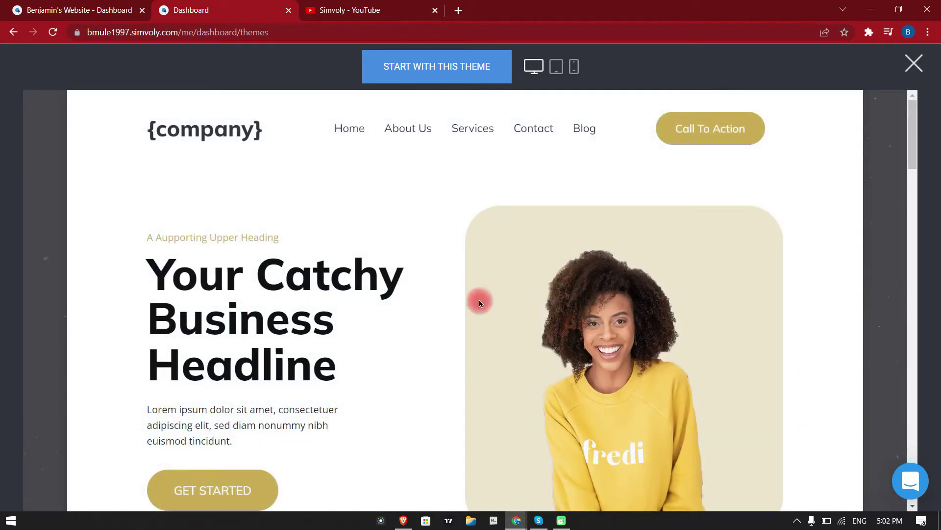
{"action": "left_click", "coordinate": [419, 70]}
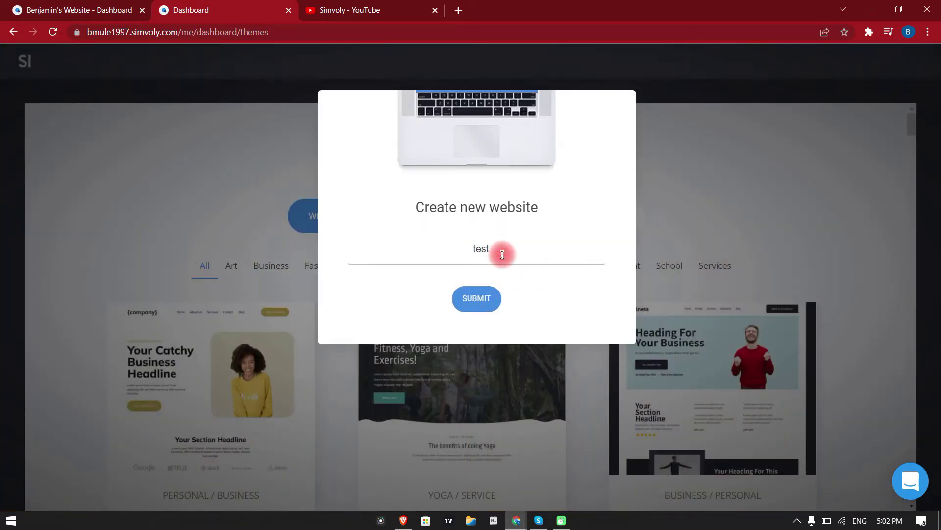
{"action": "left_click", "coordinate": [476, 302]}
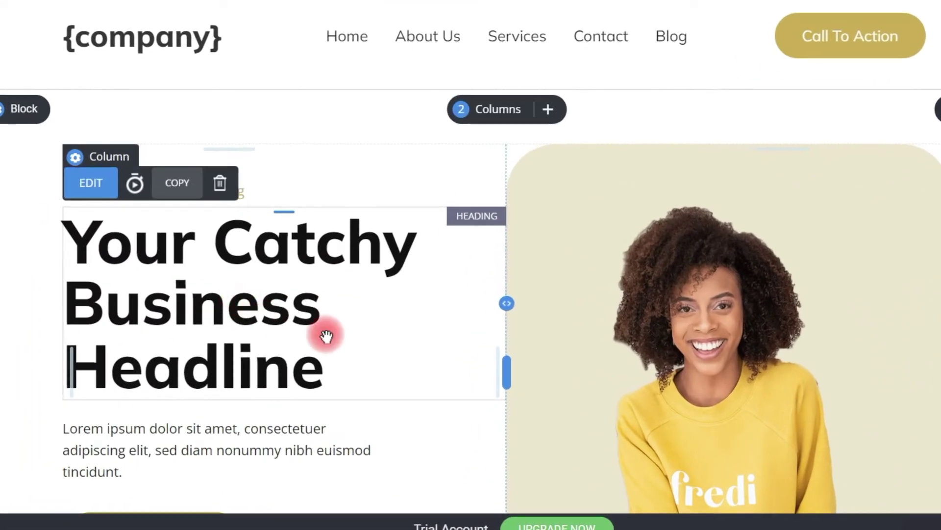
Step: Replace the hero section's main headline with "Welcome To My Website"
{"action": "left_click", "coordinate": [325, 333]}
{"action": "left_click_drag", "start_coordinate": [343, 364], "coordinate": [63, 237]}
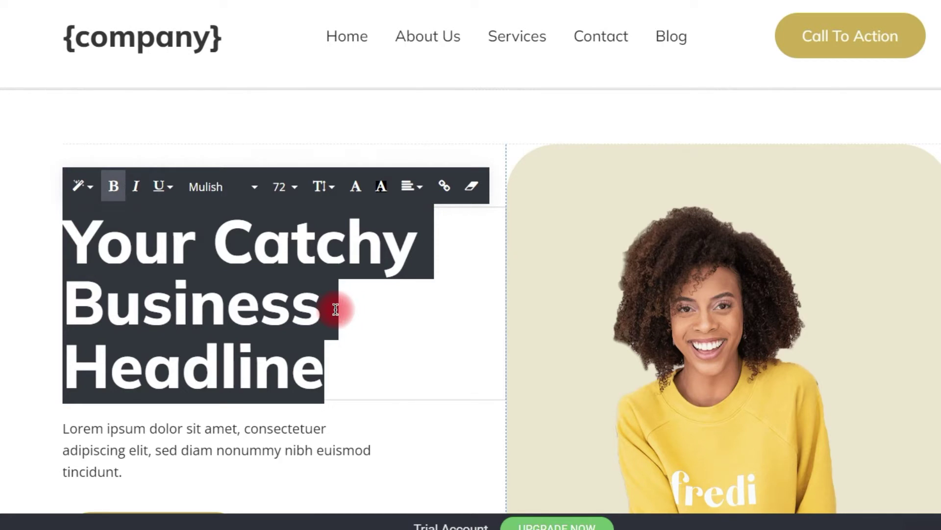
{"action": "type", "text": "Welcome T"}
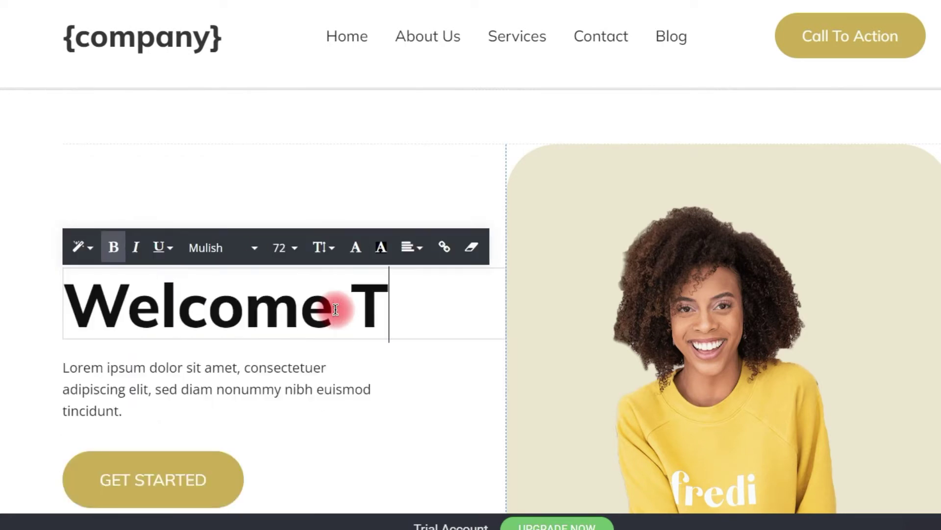
{"action": "type", "text": "o My Website"}
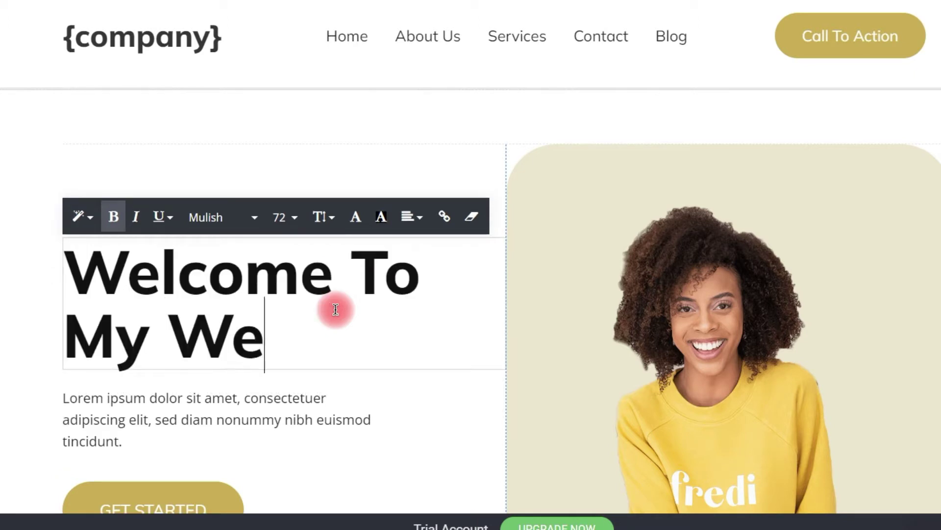
Step: Replace the placeholder paragraph under the headline with "Get Started with A 1on 1 Audit For Your Business"
{"action": "left_click", "coordinate": [259, 426]}
{"action": "left_click", "coordinate": [160, 440]}
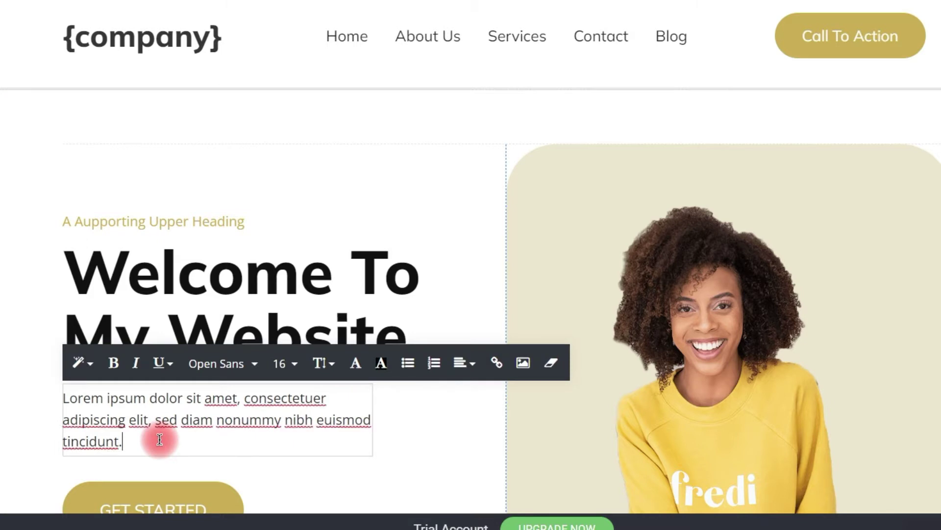
{"action": "key", "text": "ctrl+a"}
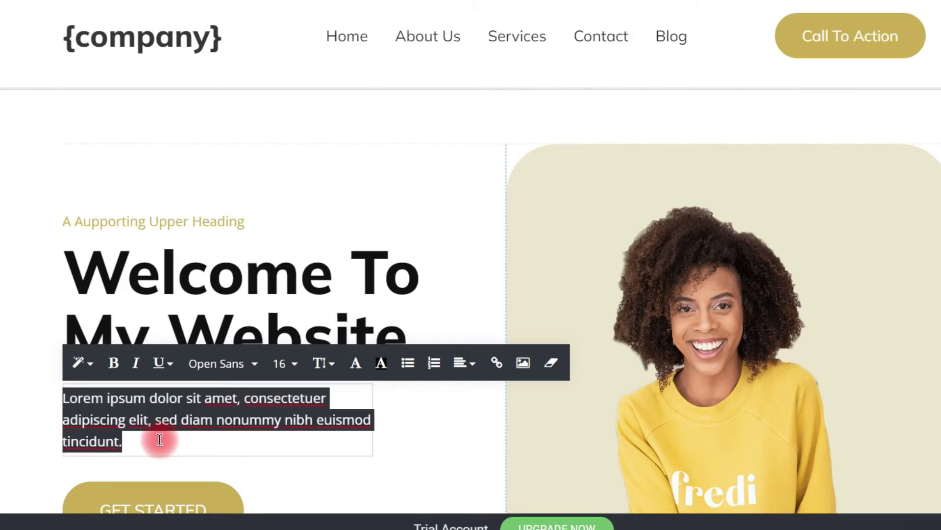
{"action": "type", "text": "Get Started wi"}
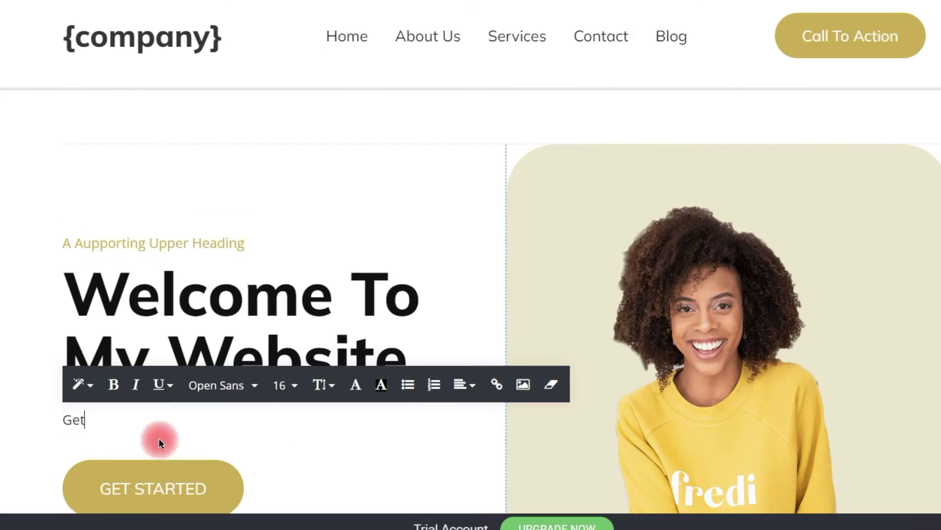
{"action": "type", "text": "th A 1on 1 Audit FOr Y"}
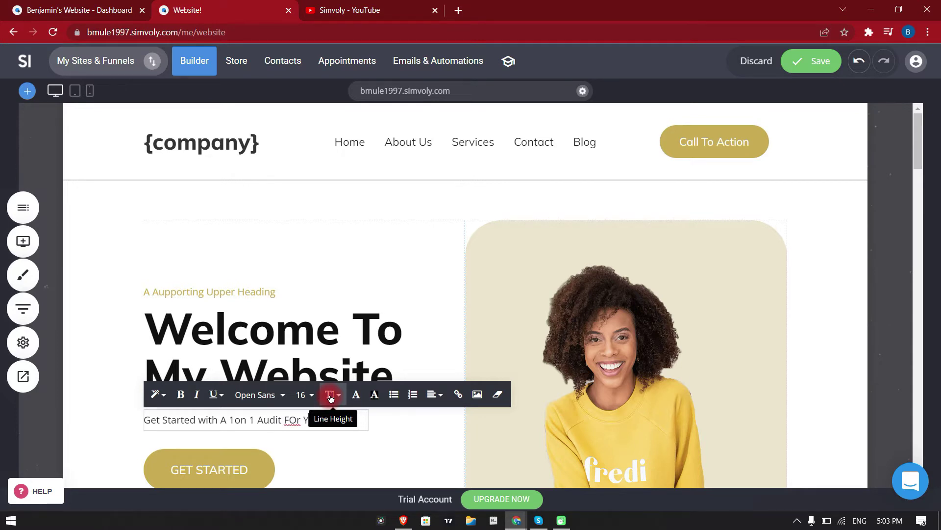
{"action": "left_click", "coordinate": [431, 288]}
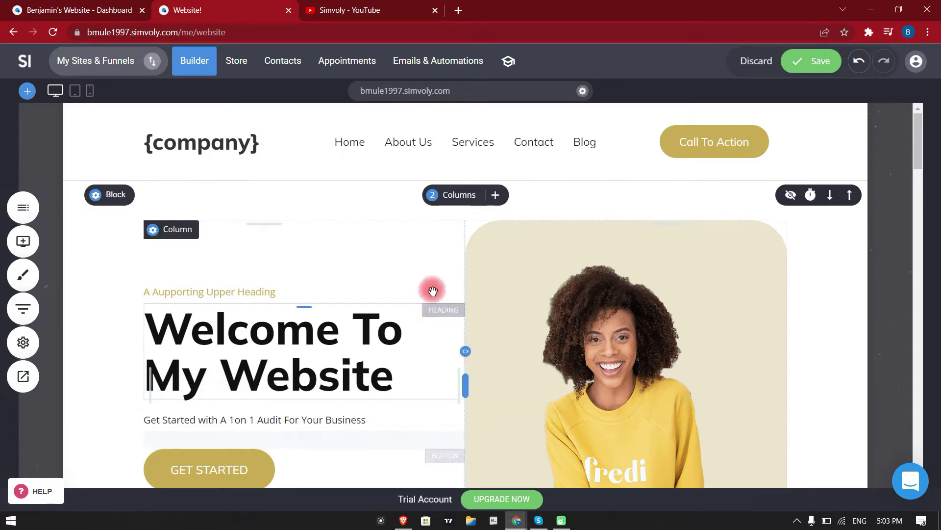
Step: Replace the small supporting text above the main headline with "Hi Friend!"
{"action": "left_click", "coordinate": [235, 294]}
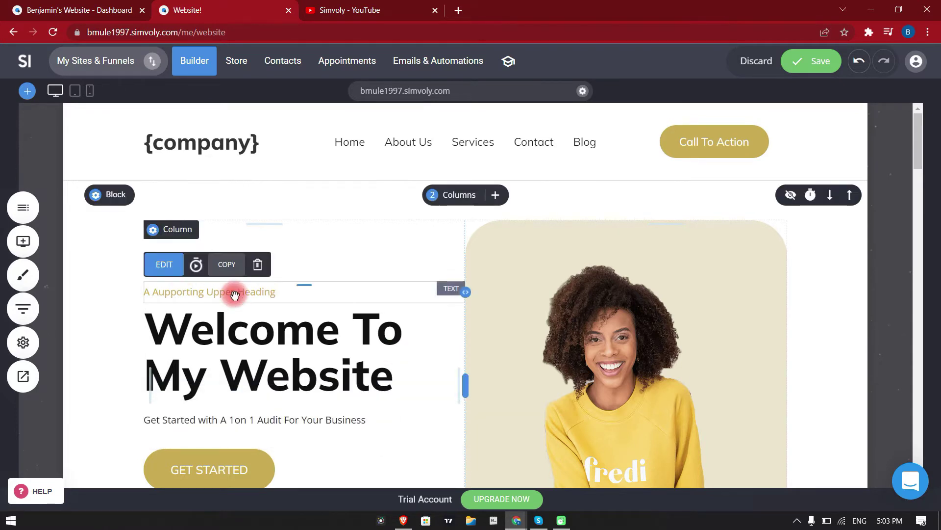
{"action": "left_click", "coordinate": [164, 264]}
{"action": "key", "text": "ctrl+a"}
{"action": "type", "text": "Hi Friend!"}
{"action": "left_click", "coordinate": [510, 319]}
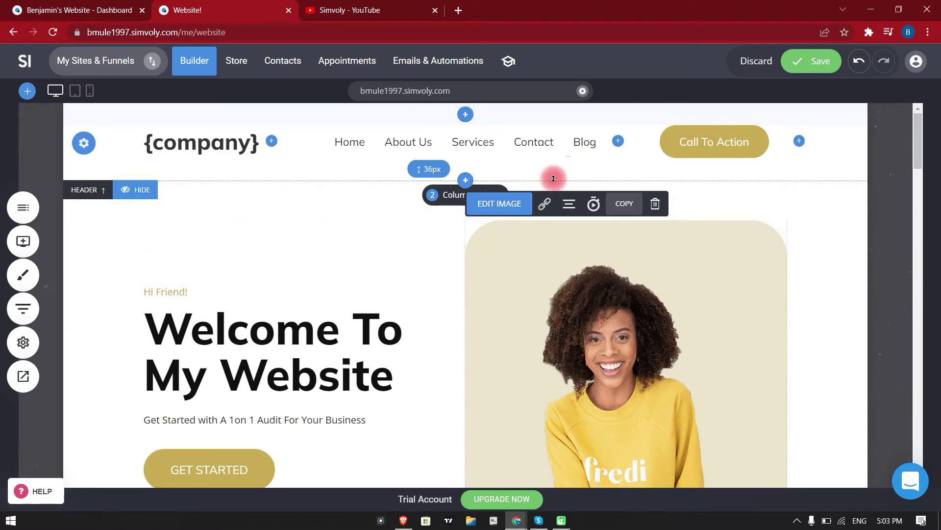
{"action": "left_click", "coordinate": [512, 203]}
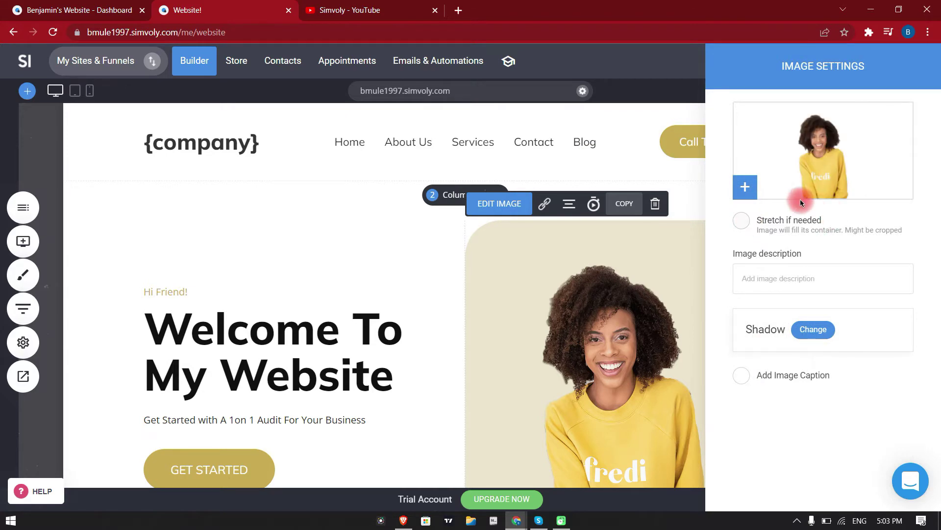
{"action": "left_click", "coordinate": [819, 147]}
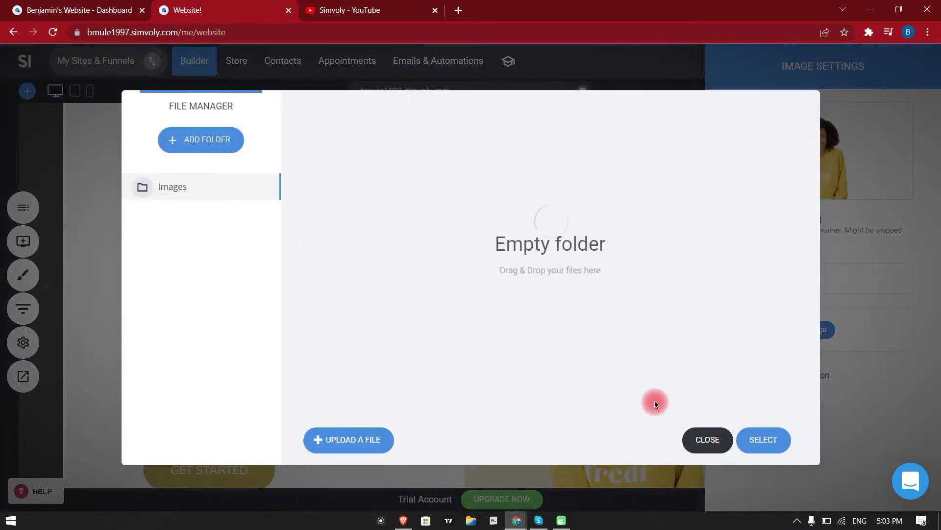
{"action": "left_click", "coordinate": [704, 439]}
{"action": "left_click", "coordinate": [473, 334]}
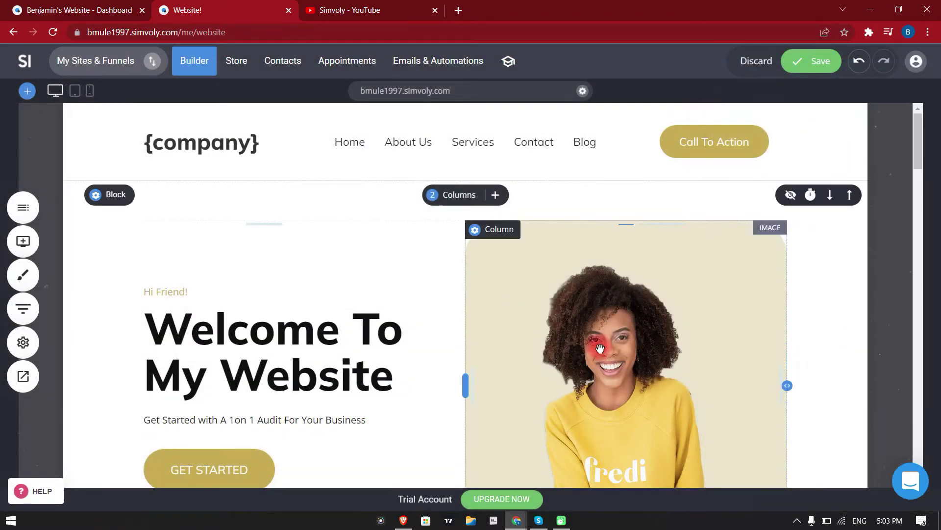
Step: Upload the photo of the man in a pink suit from the Photos folder in Pictures and use it as the hero image
{"action": "left_click", "coordinate": [600, 348]}
{"action": "left_click", "coordinate": [505, 204]}
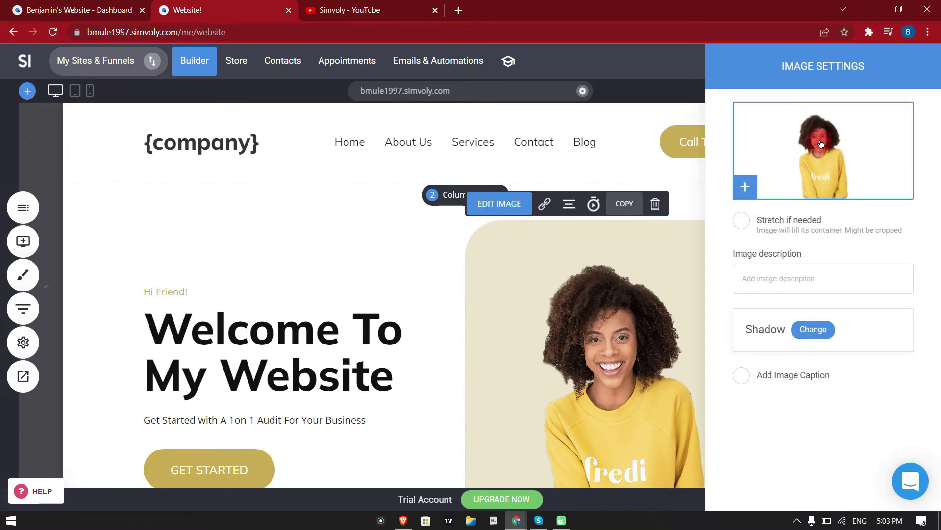
{"action": "left_click", "coordinate": [816, 146]}
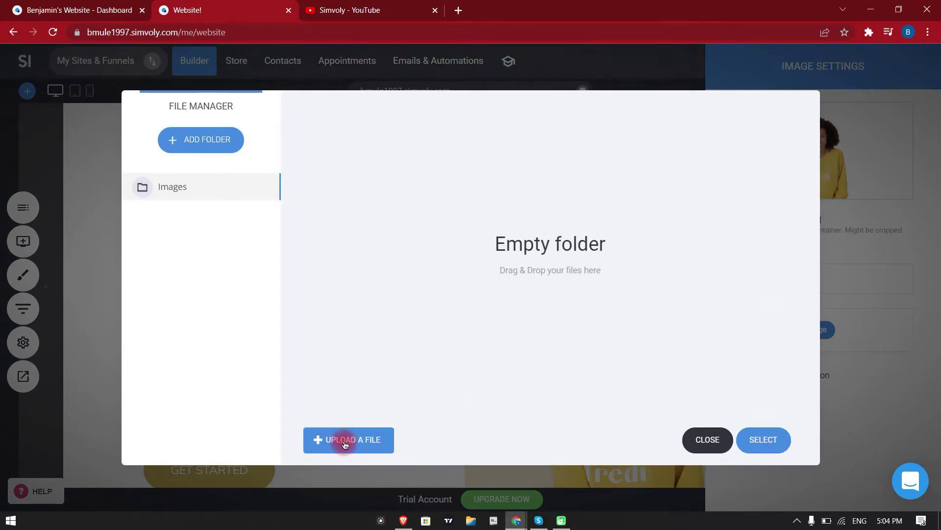
{"action": "left_click", "coordinate": [356, 441]}
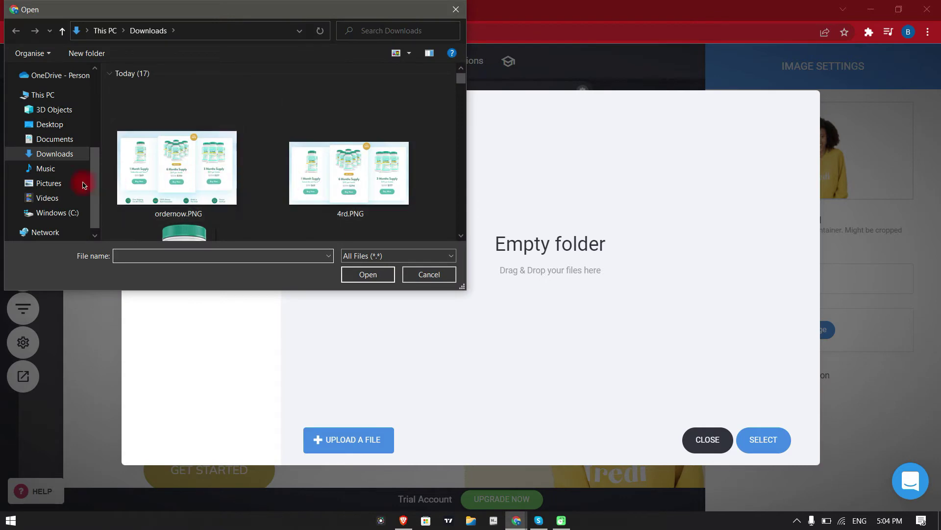
{"action": "left_click", "coordinate": [55, 185]}
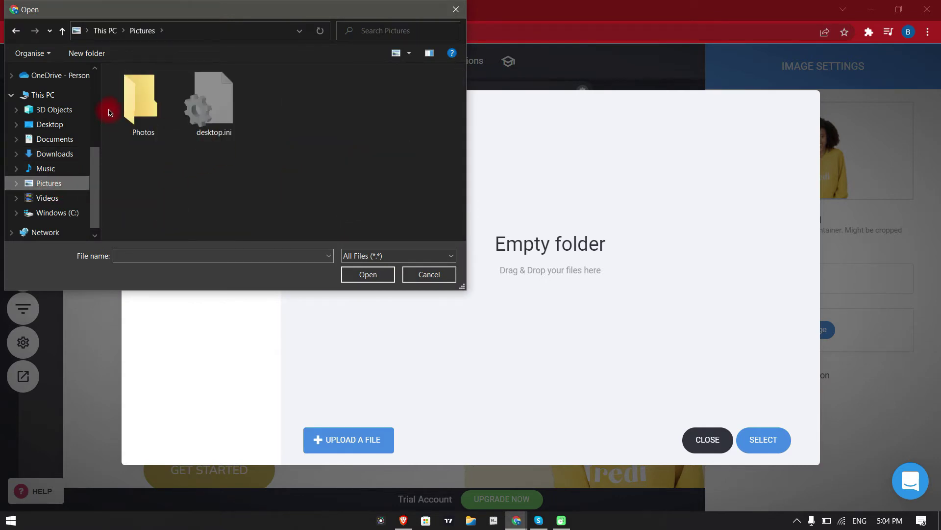
{"action": "double_click", "coordinate": [142, 101]}
{"action": "double_click", "coordinate": [341, 176]}
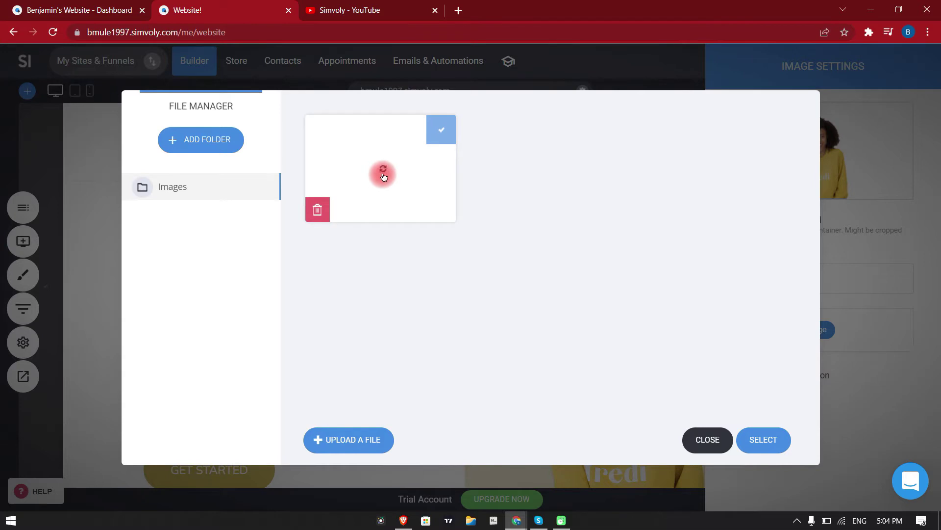
{"action": "left_click", "coordinate": [380, 171]}
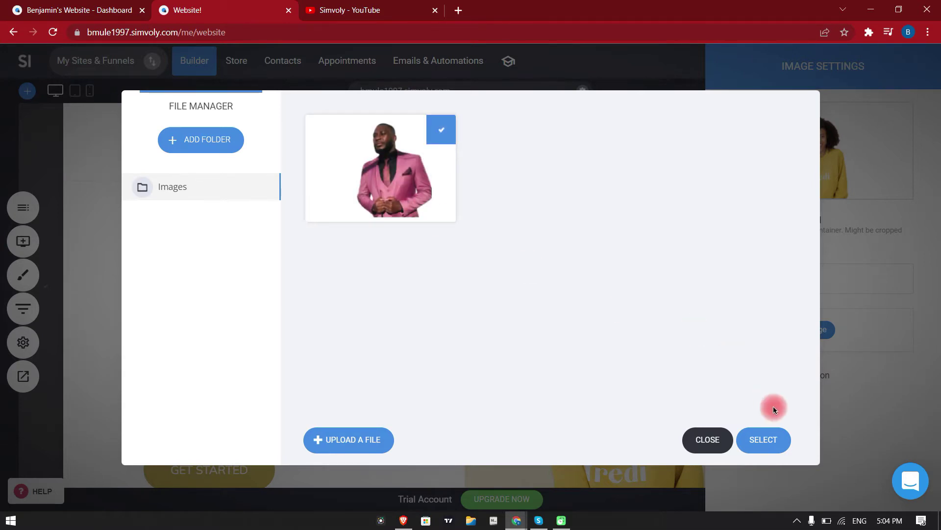
{"action": "left_click", "coordinate": [763, 440]}
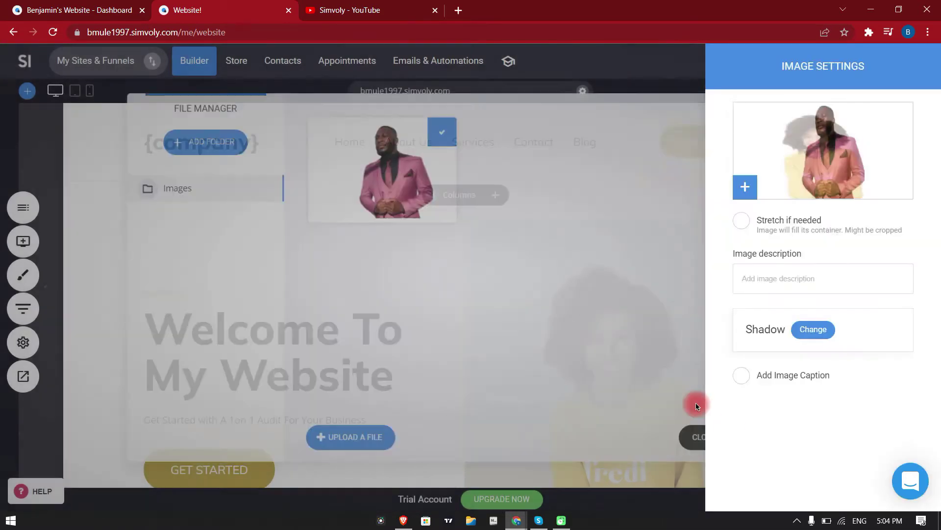
{"action": "left_click", "coordinate": [563, 316]}
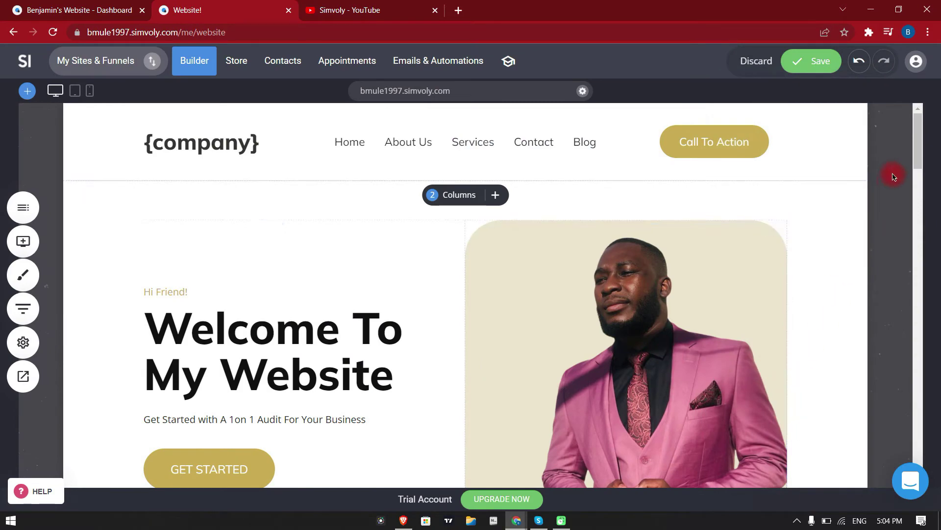
Step: Change the text of the hero section's "GET STARTED" button to "Book Now"
{"action": "scroll", "coordinate": [733, 294], "scroll_direction": "down", "scroll_amount": 1}
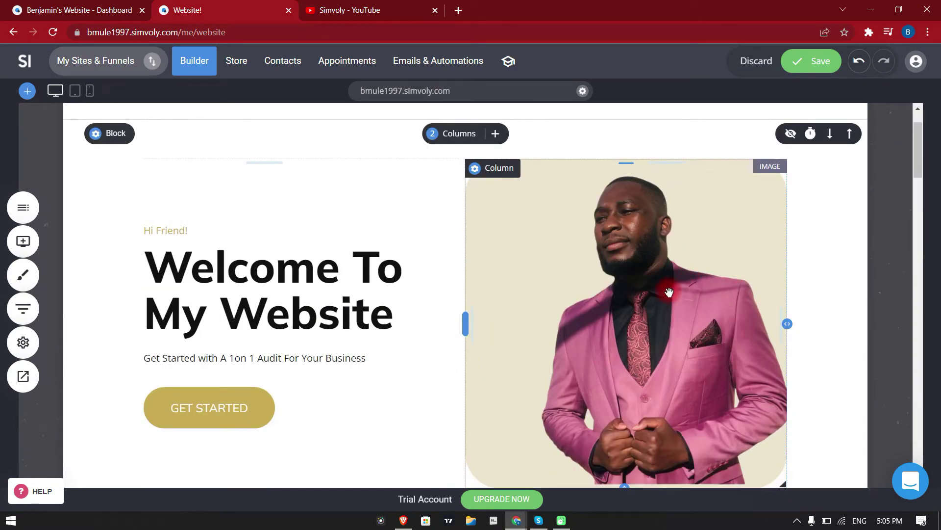
{"action": "scroll", "coordinate": [651, 319], "scroll_direction": "down", "scroll_amount": 3}
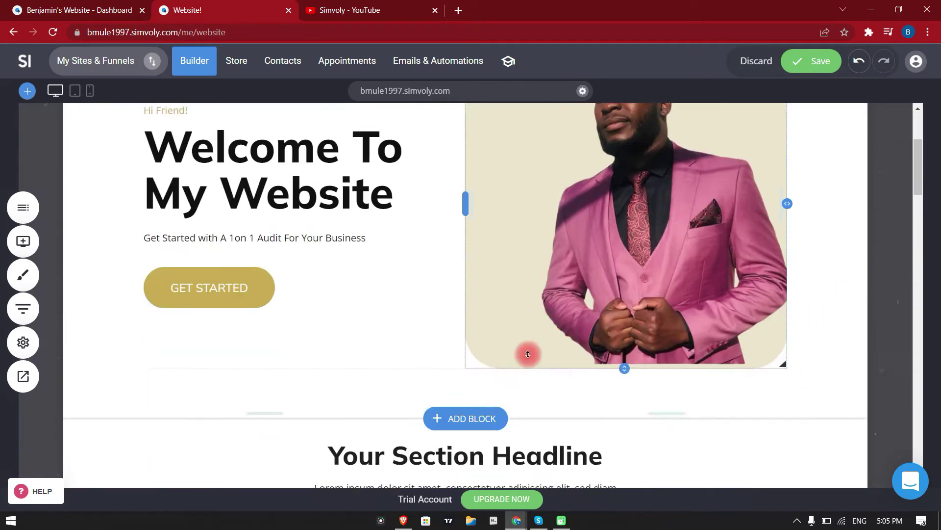
{"action": "left_click", "coordinate": [208, 226]}
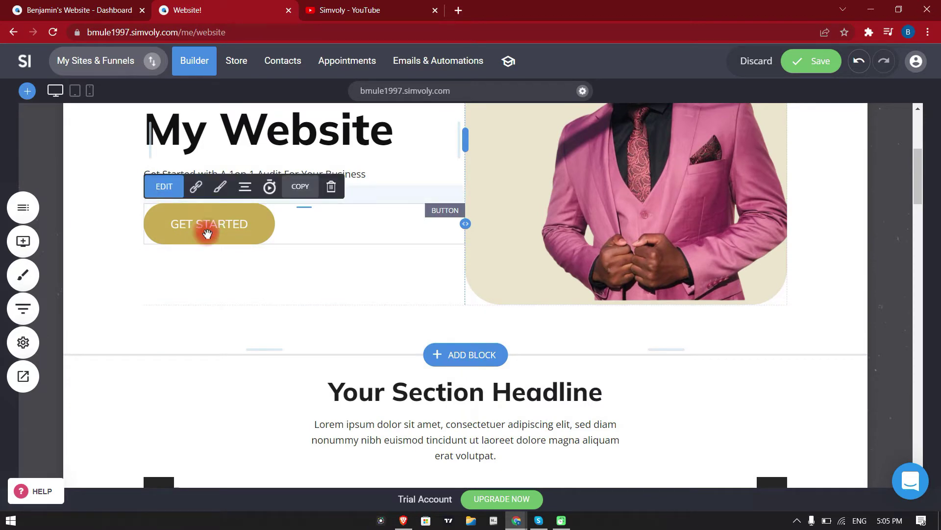
{"action": "left_click", "coordinate": [192, 193]}
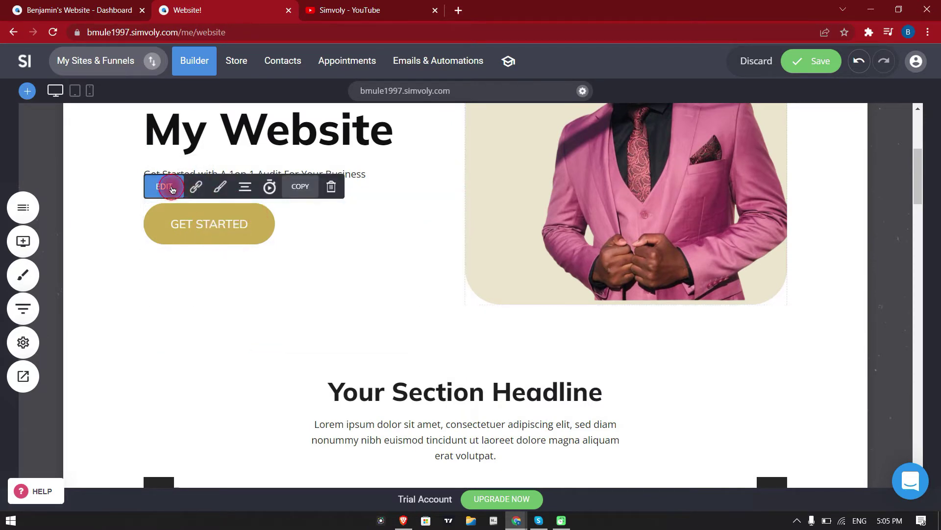
{"action": "left_click_drag", "start_coordinate": [814, 131], "coordinate": [729, 132]}
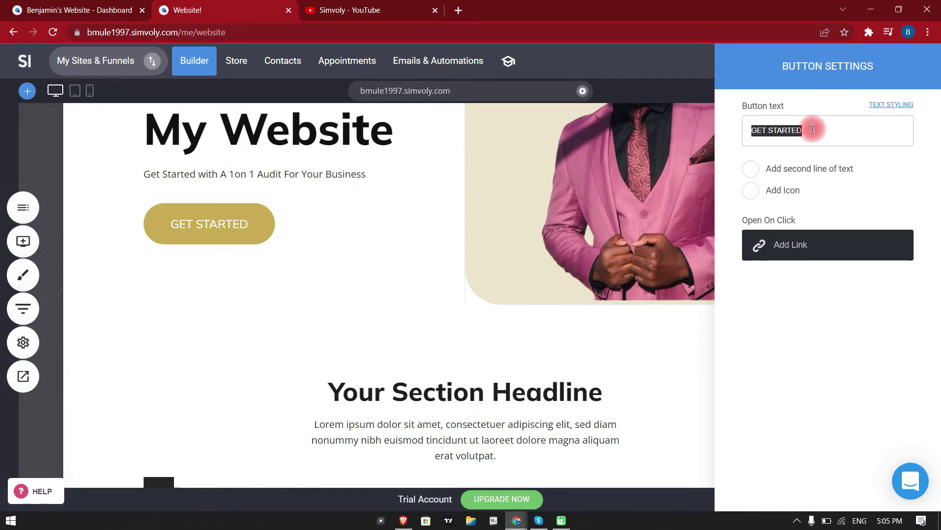
{"action": "type", "text": "Book"}
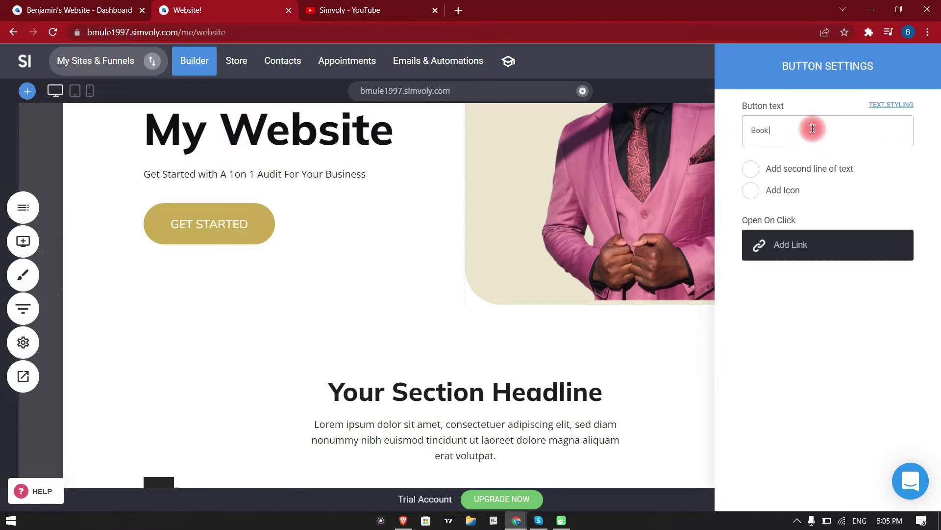
{"action": "type", "text": " Now"}
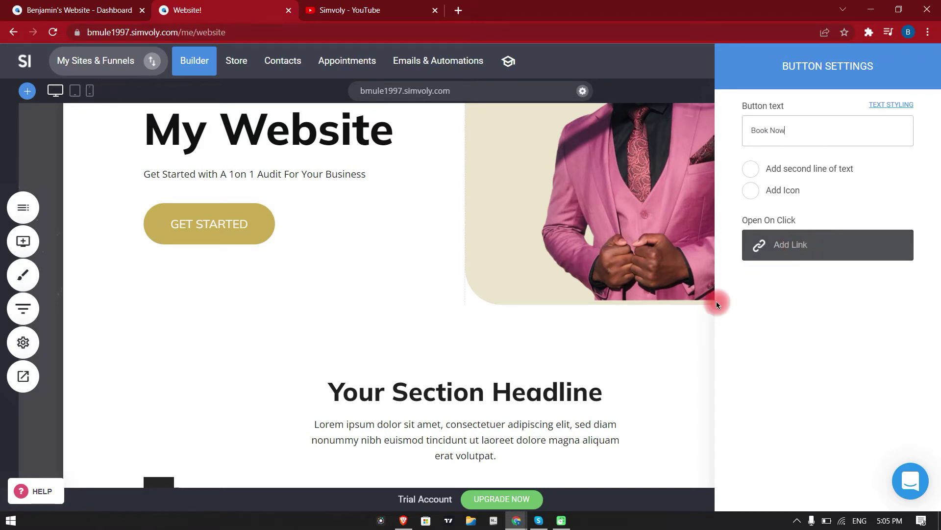
{"action": "left_click", "coordinate": [799, 246]}
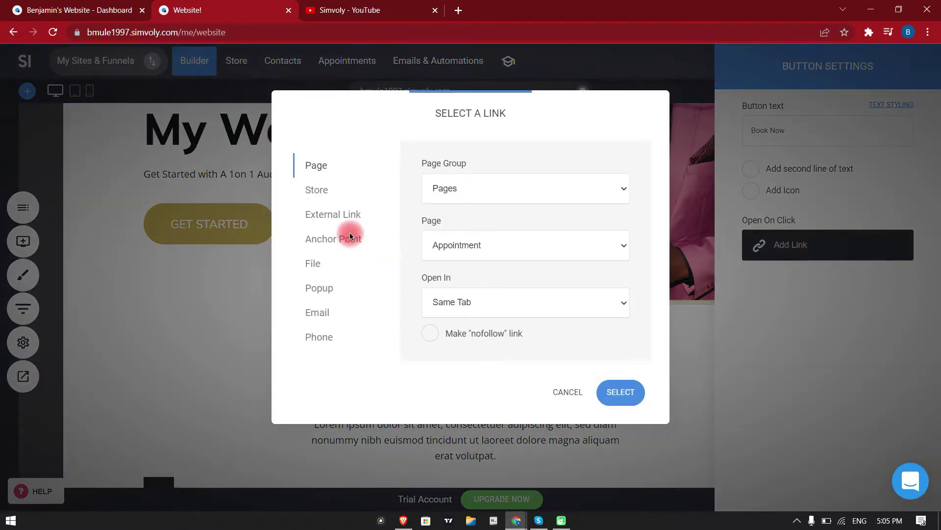
{"action": "left_click", "coordinate": [319, 216]}
{"action": "left_click", "coordinate": [468, 237]}
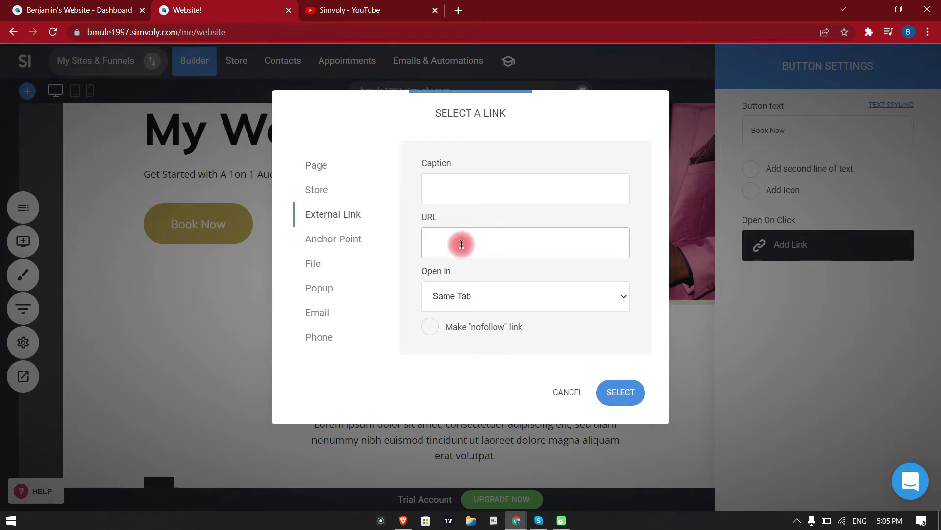
{"action": "left_click", "coordinate": [446, 175]}
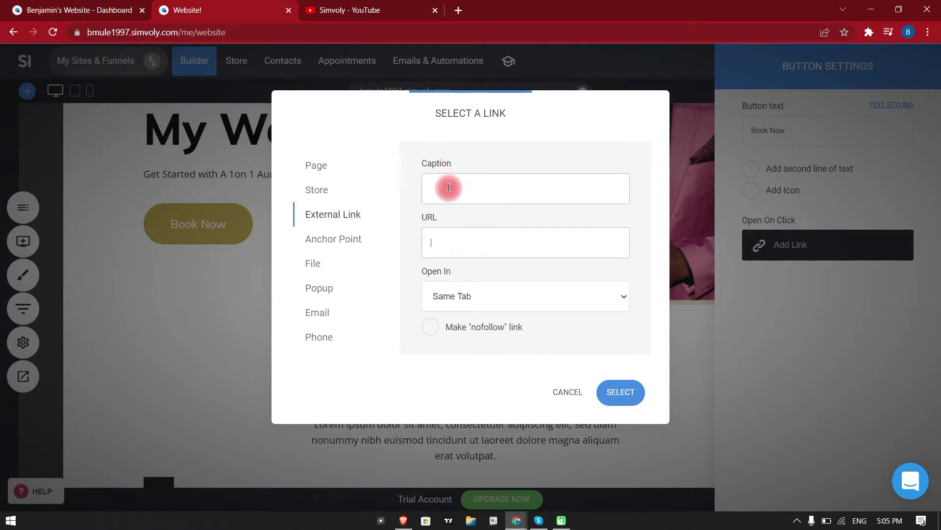
{"action": "left_click", "coordinate": [346, 9]}
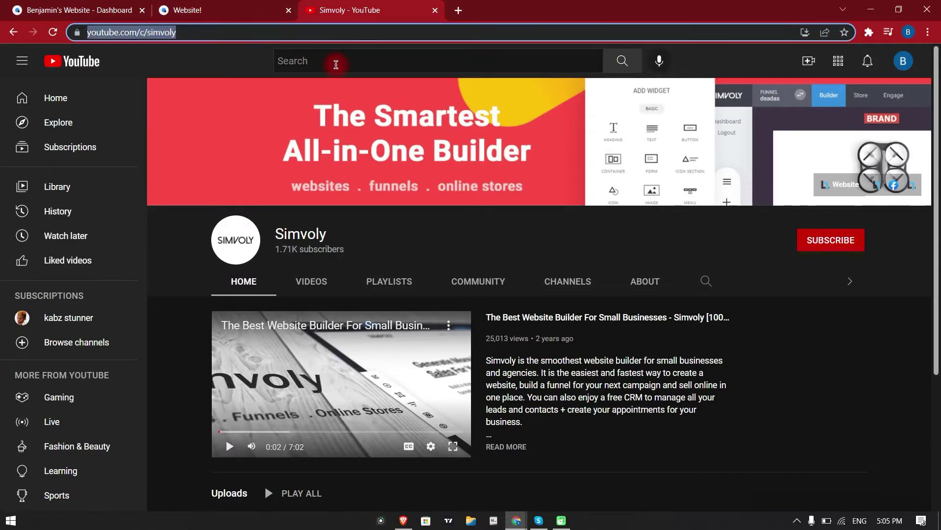
{"action": "right_click", "coordinate": [257, 34]}
{"action": "left_click", "coordinate": [319, 96]}
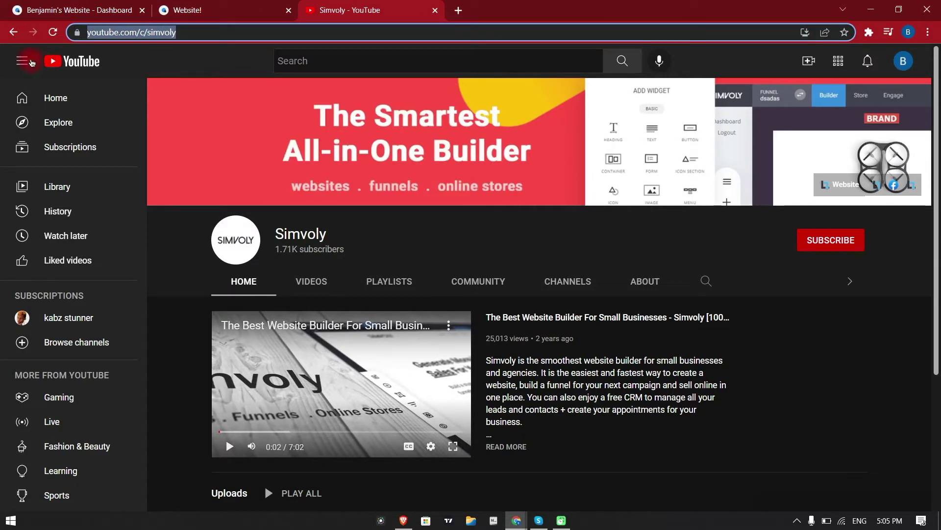
{"action": "left_click", "coordinate": [219, 15]}
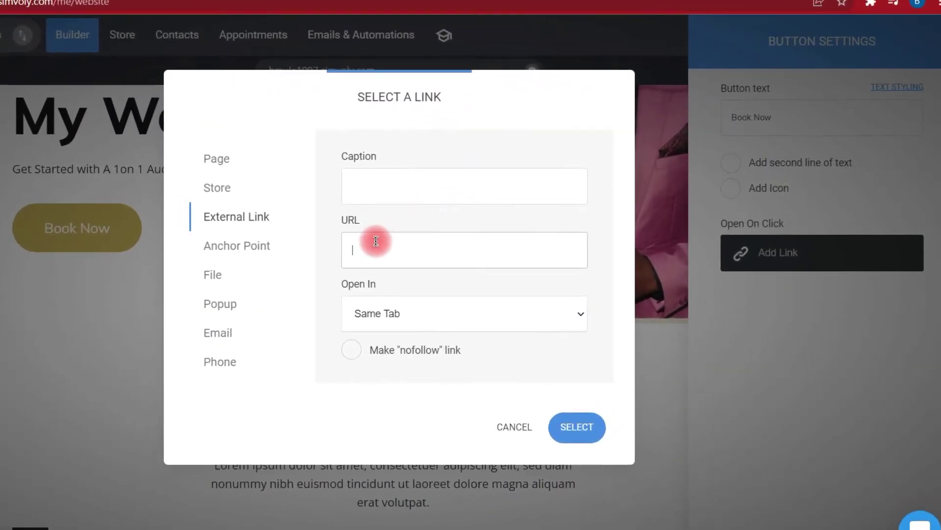
{"action": "right_click", "coordinate": [337, 245]}
{"action": "left_click", "coordinate": [398, 372]}
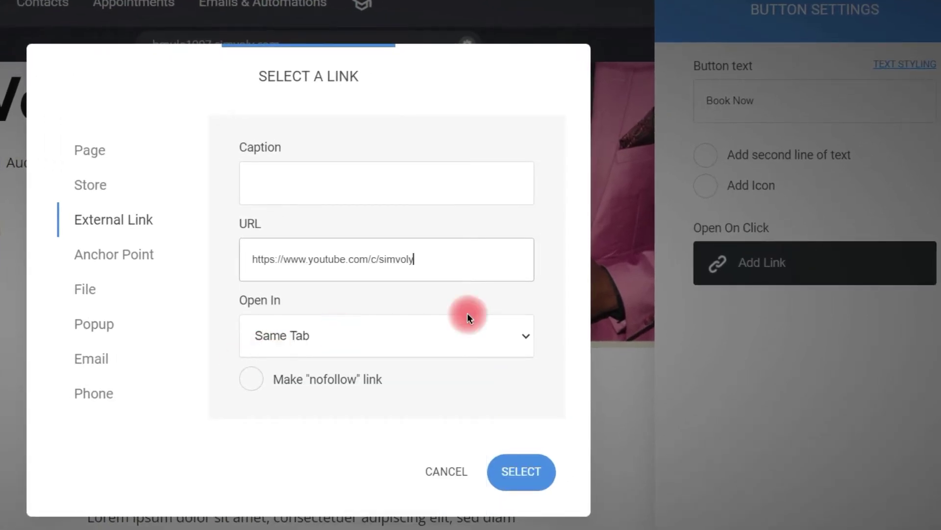
Step: Try the link's nofollow option and New Tab opening mode, restoring nofollow to off and the opening mode to Same Tab
{"action": "left_click", "coordinate": [324, 382]}
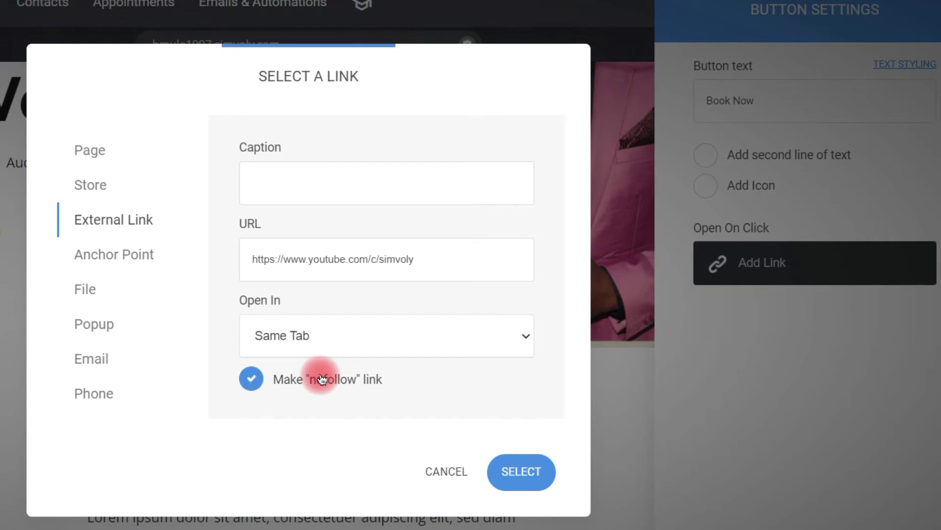
{"action": "left_click", "coordinate": [340, 384]}
{"action": "left_click", "coordinate": [332, 347]}
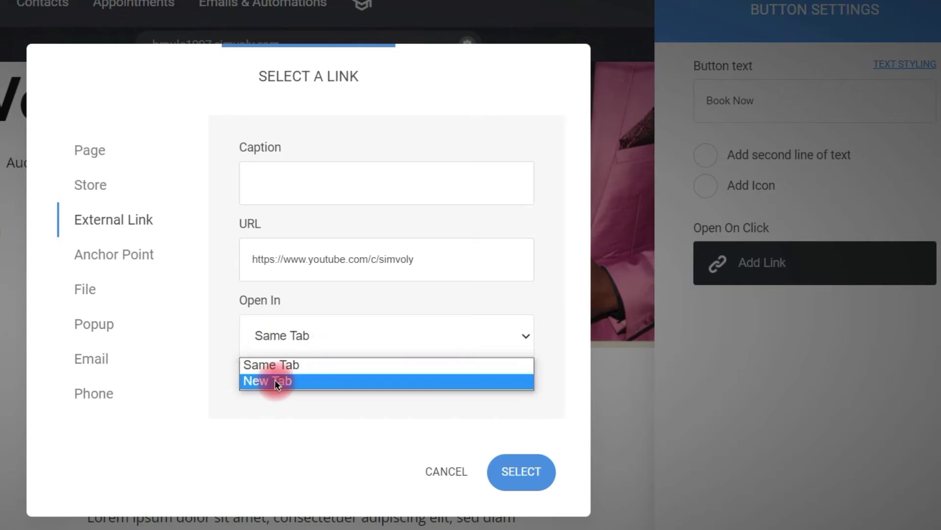
{"action": "left_click", "coordinate": [273, 381]}
{"action": "left_click", "coordinate": [294, 349]}
{"action": "left_click", "coordinate": [275, 365]}
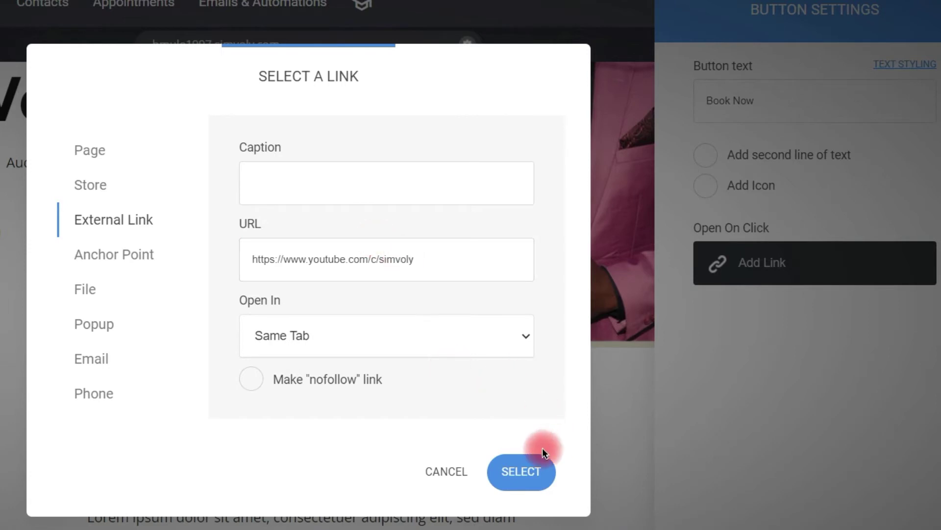
Step: Apply the external link to the Book Now button, close the button settings and save the website
{"action": "left_click", "coordinate": [528, 470]}
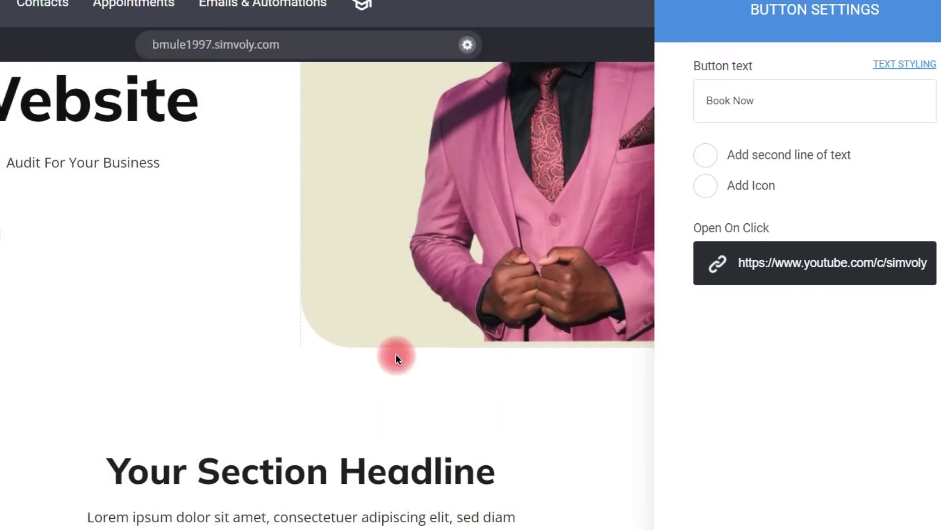
{"action": "left_click", "coordinate": [255, 390]}
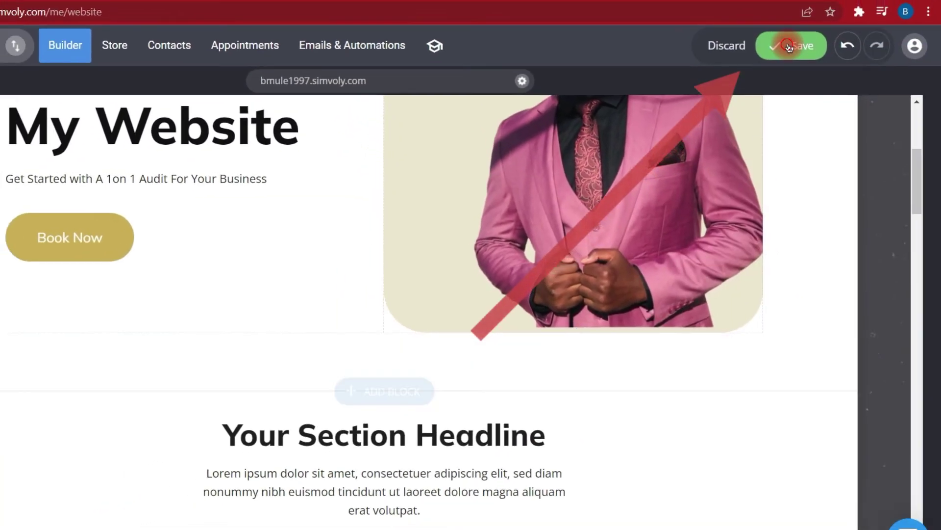
{"action": "left_click", "coordinate": [789, 47]}
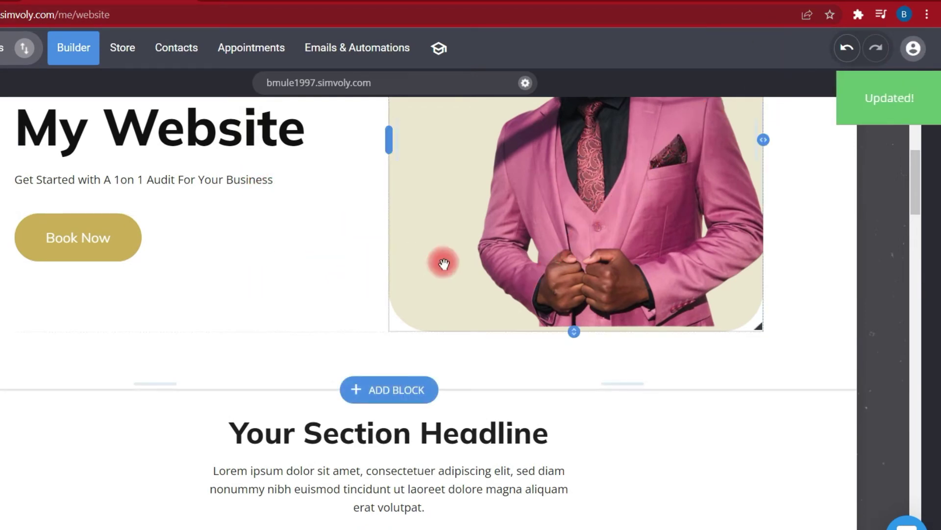
Step: Examine the homepage template's remaining sections, including the logo gallery, call to action, services, testimonials and footer
{"action": "scroll", "coordinate": [505, 387], "scroll_direction": "down", "scroll_amount": 3}
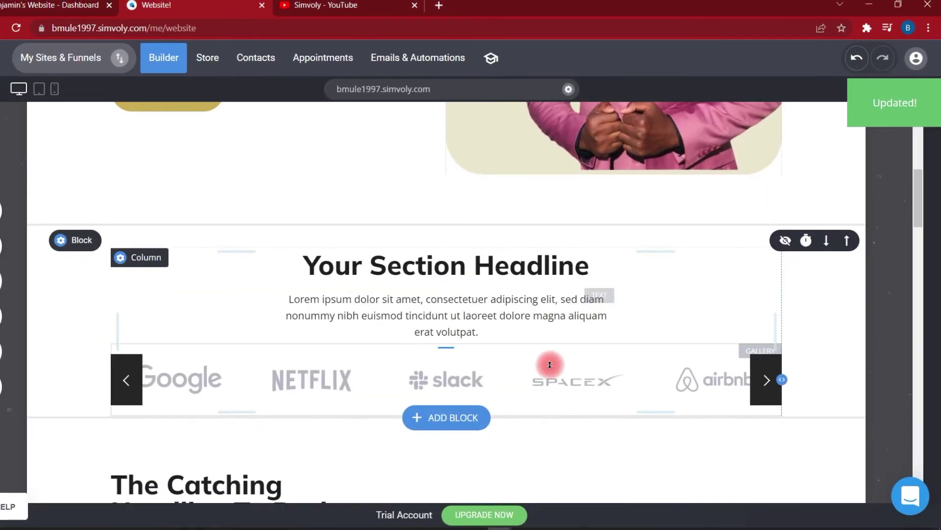
{"action": "scroll", "coordinate": [549, 364], "scroll_direction": "down", "scroll_amount": 5}
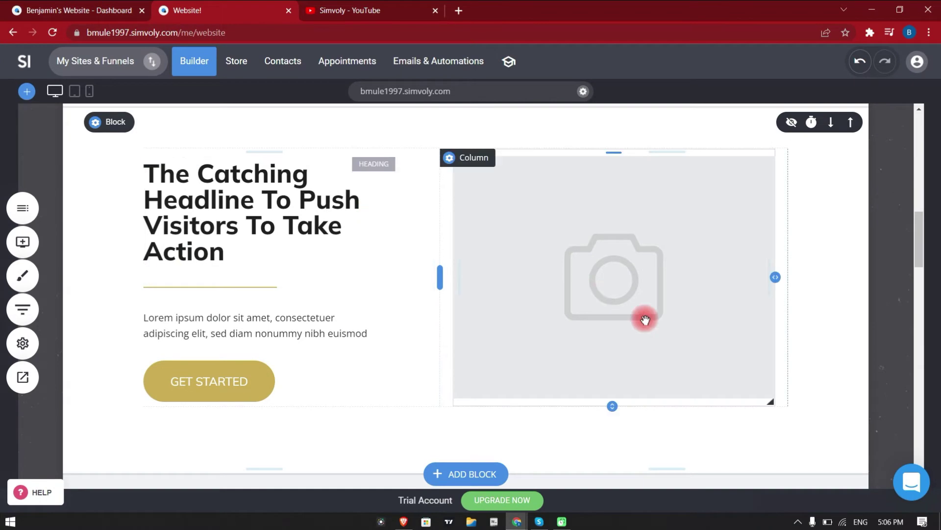
{"action": "scroll", "coordinate": [487, 393], "scroll_direction": "down", "scroll_amount": 15}
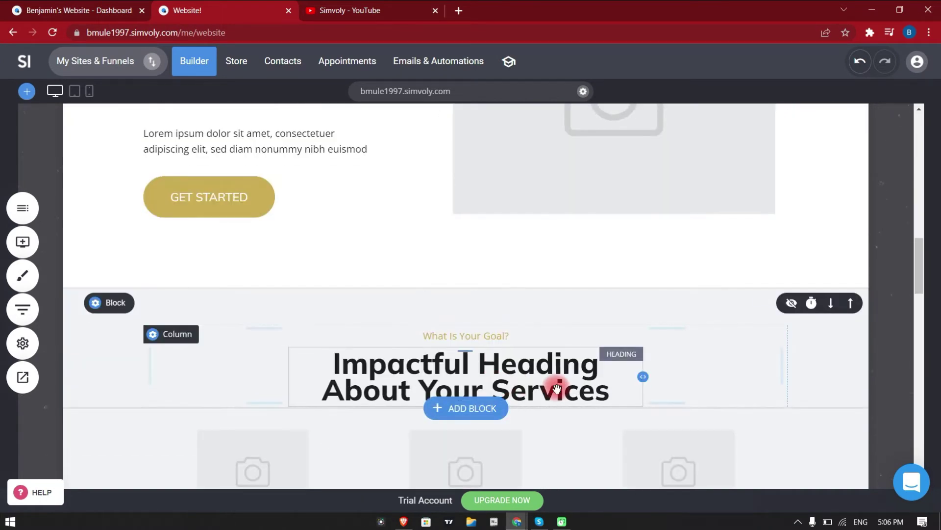
{"action": "scroll", "coordinate": [548, 392], "scroll_direction": "down", "scroll_amount": 10}
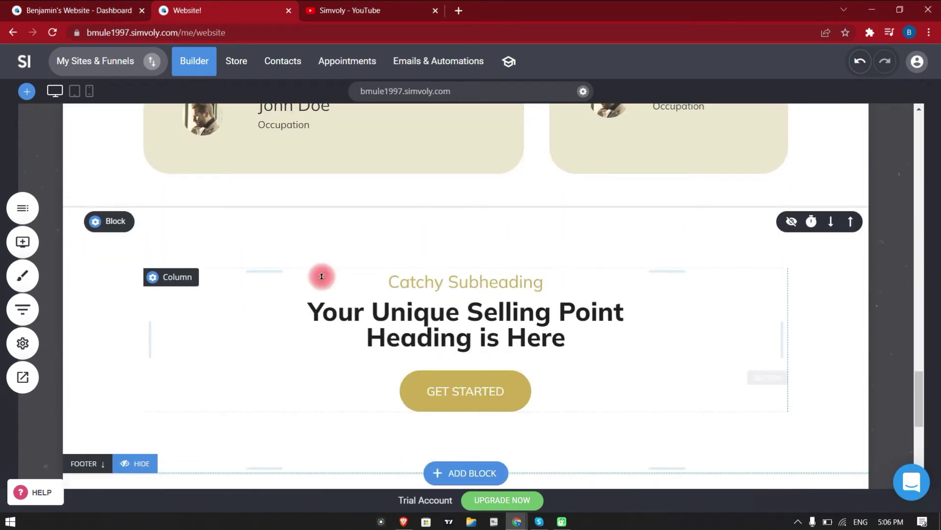
{"action": "scroll", "coordinate": [406, 379], "scroll_direction": "down", "scroll_amount": 2}
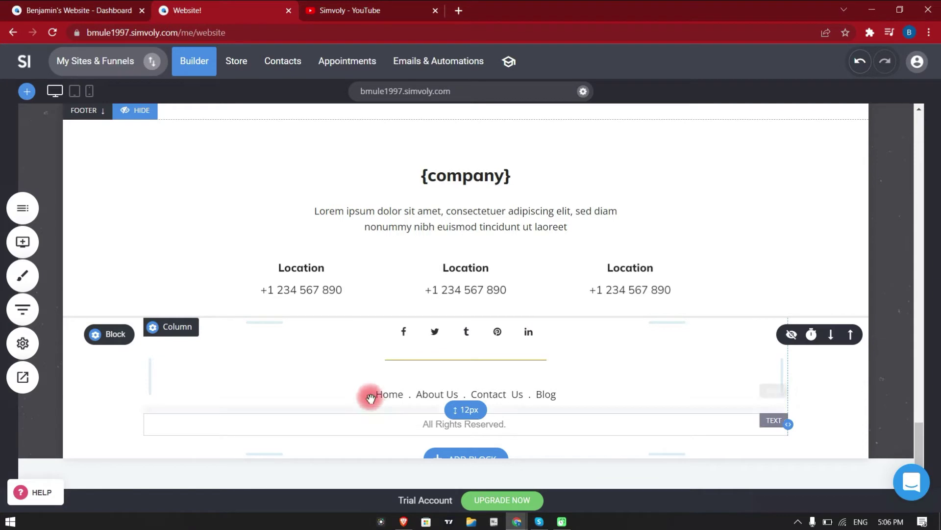
{"action": "left_click", "coordinate": [387, 394]}
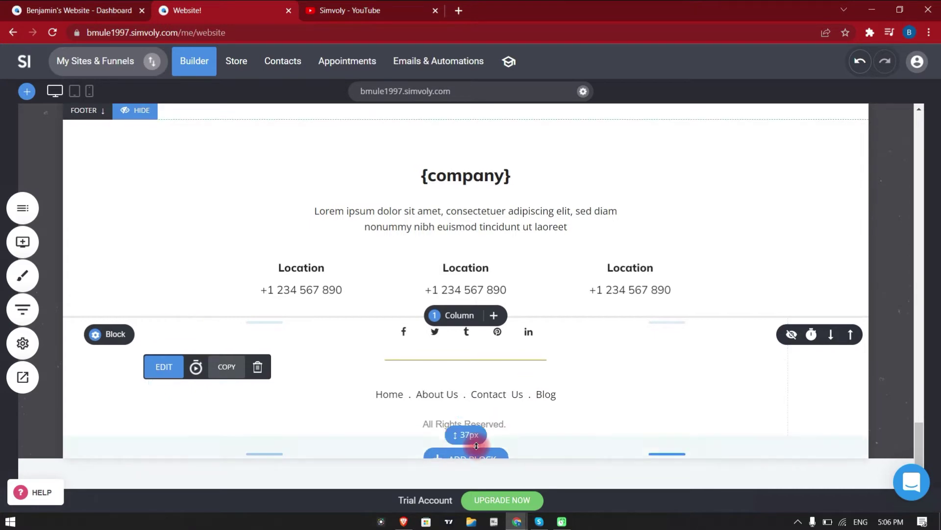
{"action": "scroll", "coordinate": [246, 353], "scroll_direction": "up", "scroll_amount": 15}
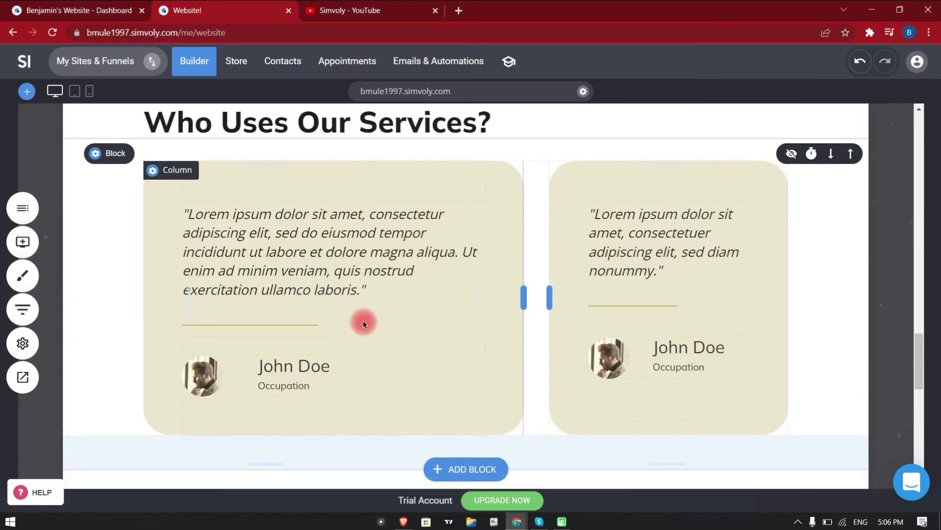
{"action": "scroll", "coordinate": [348, 334], "scroll_direction": "down", "scroll_amount": 5}
{"action": "scroll", "coordinate": [315, 343], "scroll_direction": "up", "scroll_amount": 1}
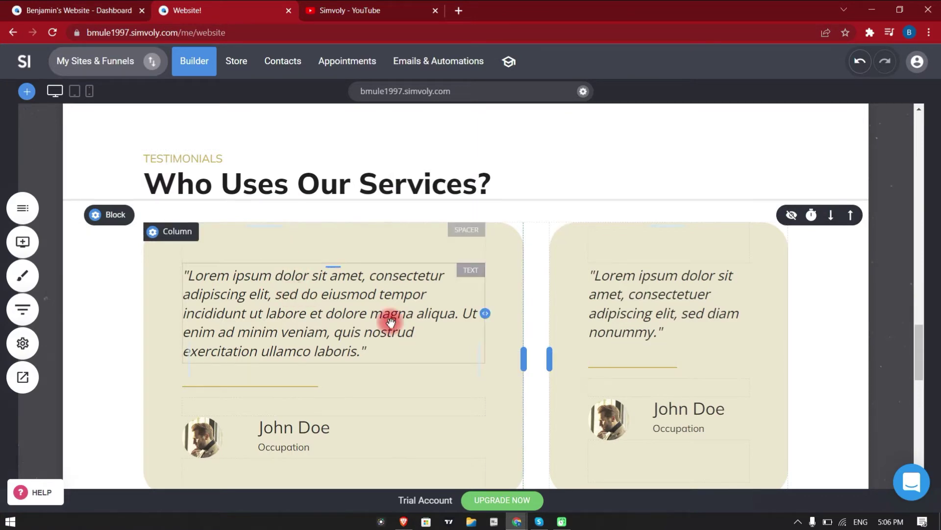
{"action": "scroll", "coordinate": [563, 326], "scroll_direction": "up", "scroll_amount": 10}
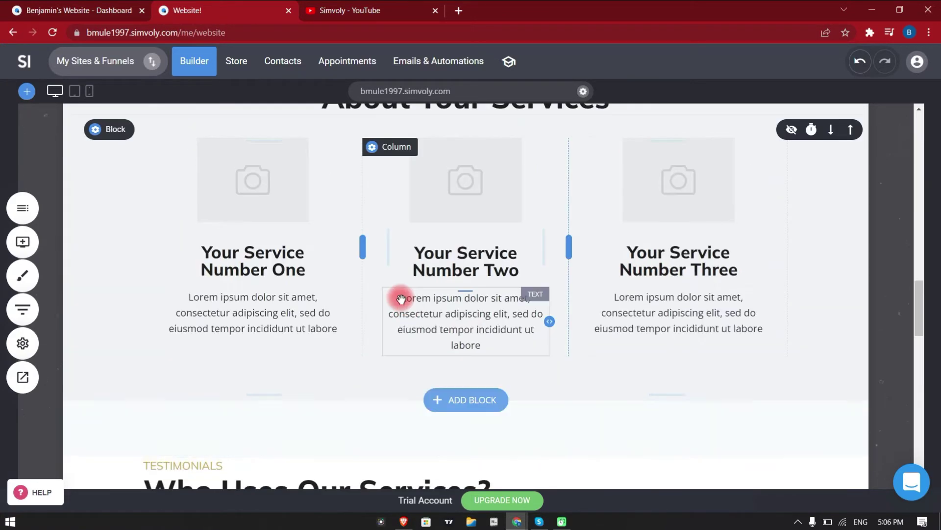
{"action": "scroll", "coordinate": [382, 256], "scroll_direction": "up", "scroll_amount": 12}
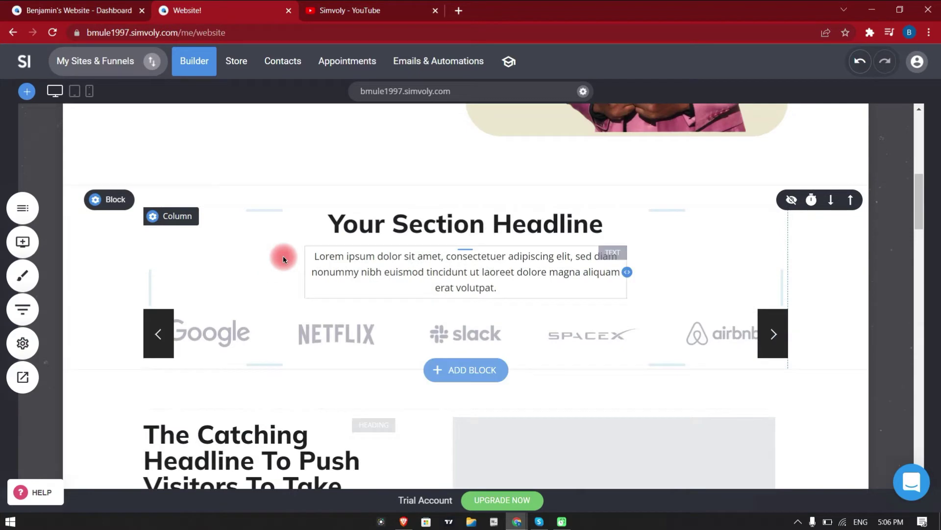
{"action": "scroll", "coordinate": [400, 274], "scroll_direction": "up", "scroll_amount": 3}
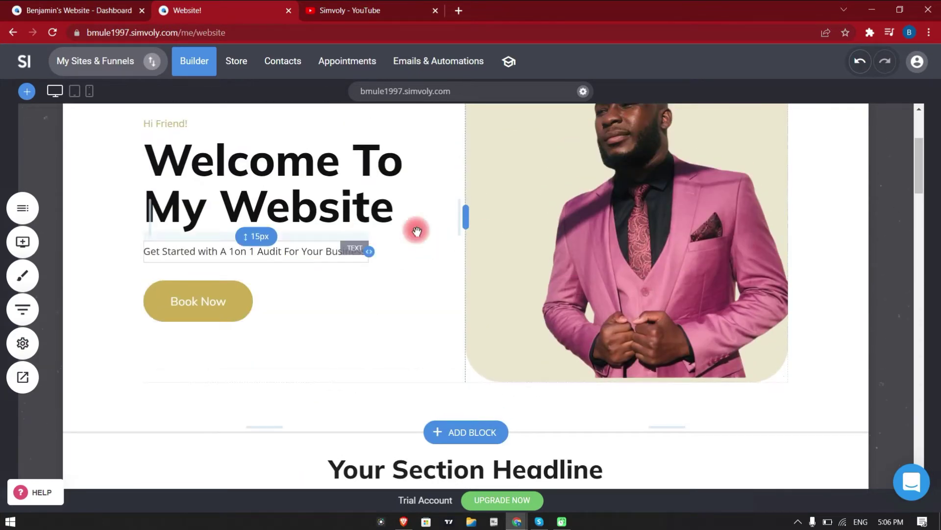
{"action": "scroll", "coordinate": [378, 340], "scroll_direction": "down", "scroll_amount": 8}
{"action": "scroll", "coordinate": [419, 396], "scroll_direction": "down", "scroll_amount": 15}
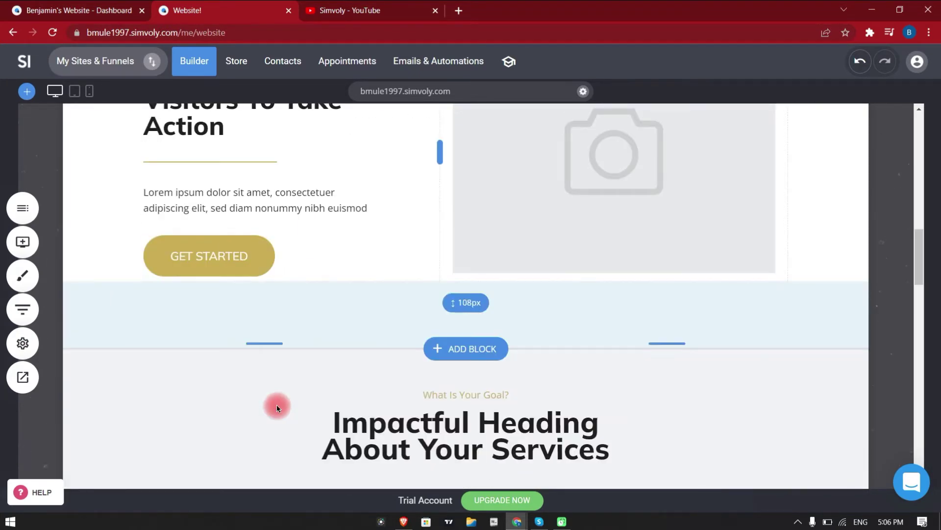
{"action": "scroll", "coordinate": [356, 404], "scroll_direction": "down", "scroll_amount": 6}
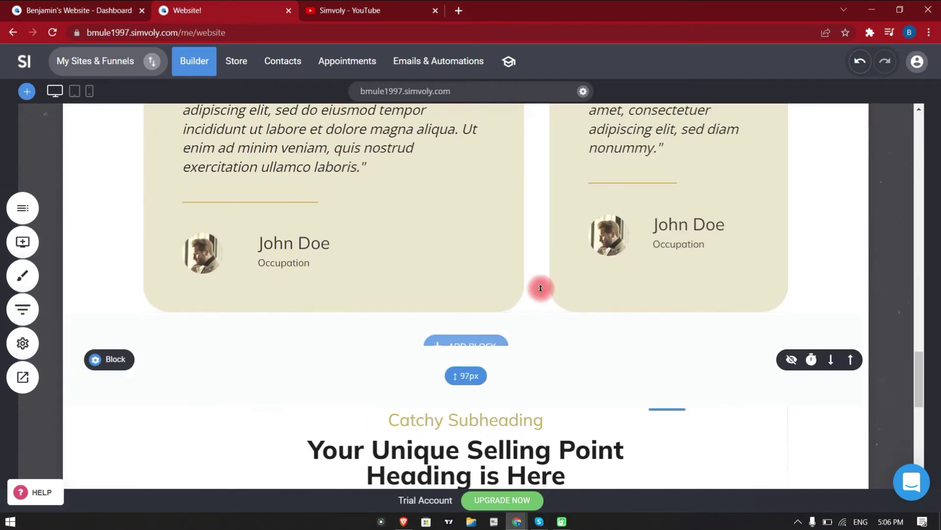
{"action": "scroll", "coordinate": [619, 251], "scroll_direction": "up", "scroll_amount": 9}
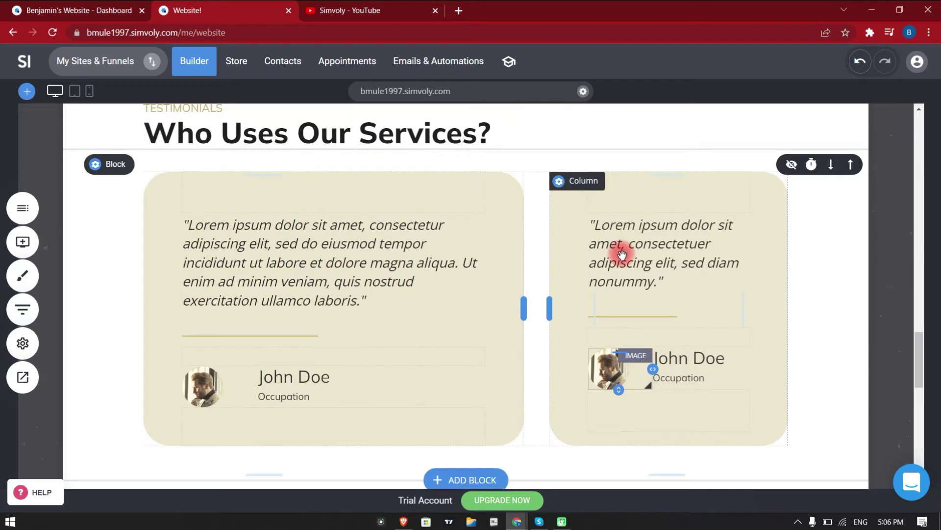
{"action": "scroll", "coordinate": [431, 243], "scroll_direction": "up", "scroll_amount": 6}
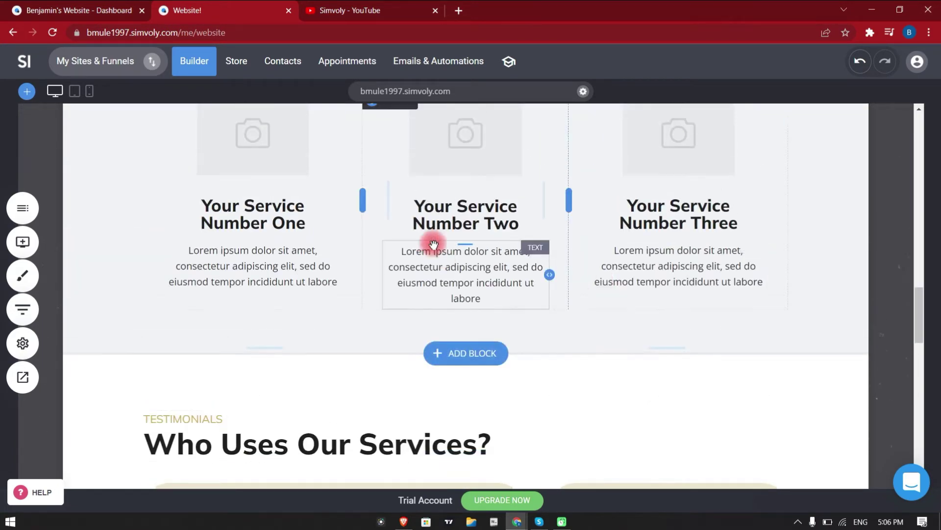
Step: Preview the website in desktop view and examine its header, company placeholder, hero texts, button and image
{"action": "scroll", "coordinate": [365, 234], "scroll_direction": "up", "scroll_amount": 11}
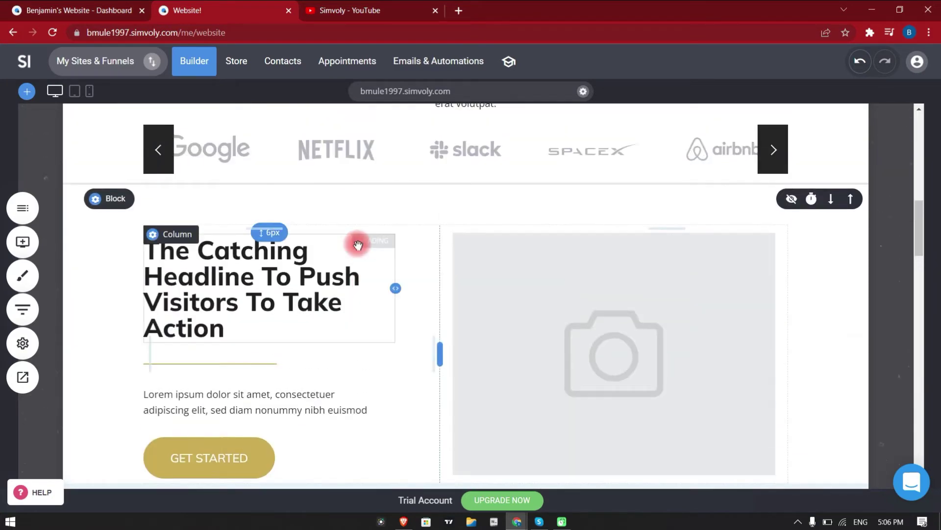
{"action": "scroll", "coordinate": [402, 277], "scroll_direction": "up", "scroll_amount": 3}
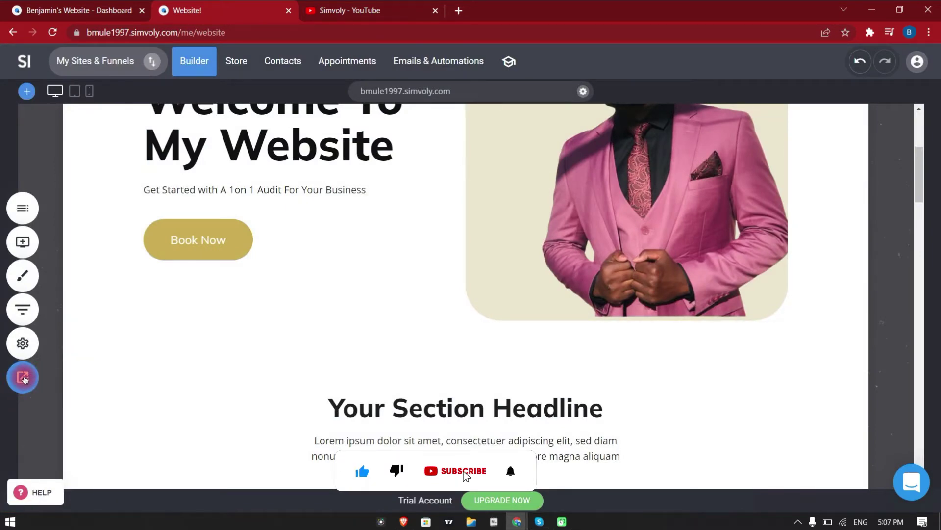
{"action": "left_click", "coordinate": [22, 378]}
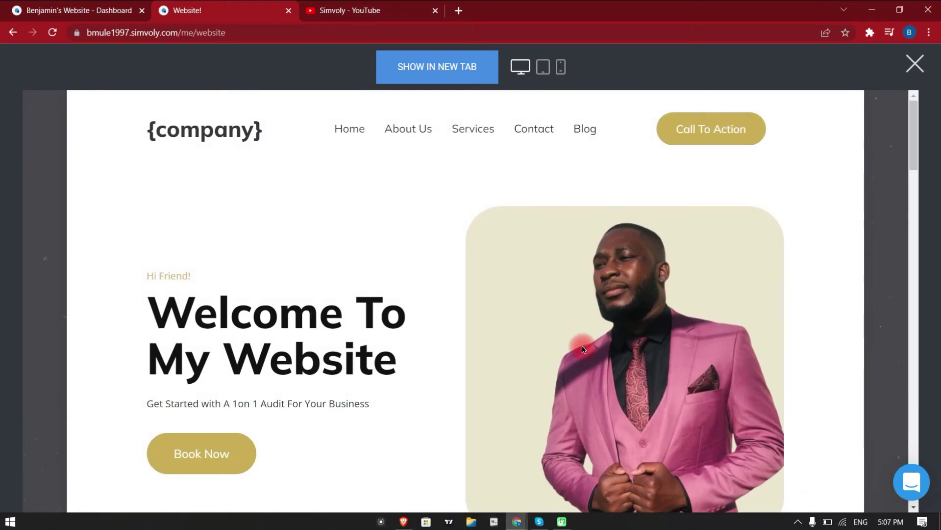
{"action": "scroll", "coordinate": [377, 406], "scroll_direction": "down", "scroll_amount": 1}
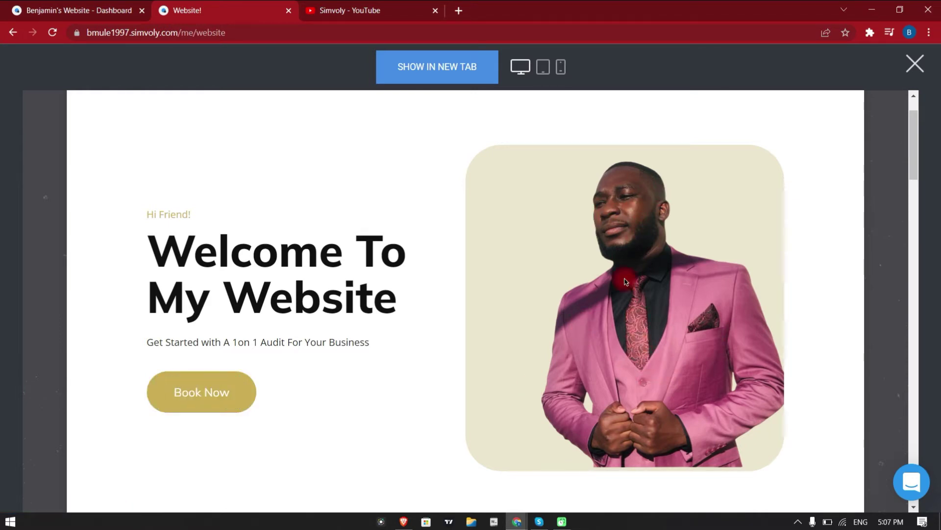
{"action": "scroll", "coordinate": [139, 263], "scroll_direction": "down", "scroll_amount": 2}
{"action": "scroll", "coordinate": [142, 221], "scroll_direction": "up", "scroll_amount": 2}
{"action": "left_click_drag", "start_coordinate": [126, 212], "coordinate": [199, 210]}
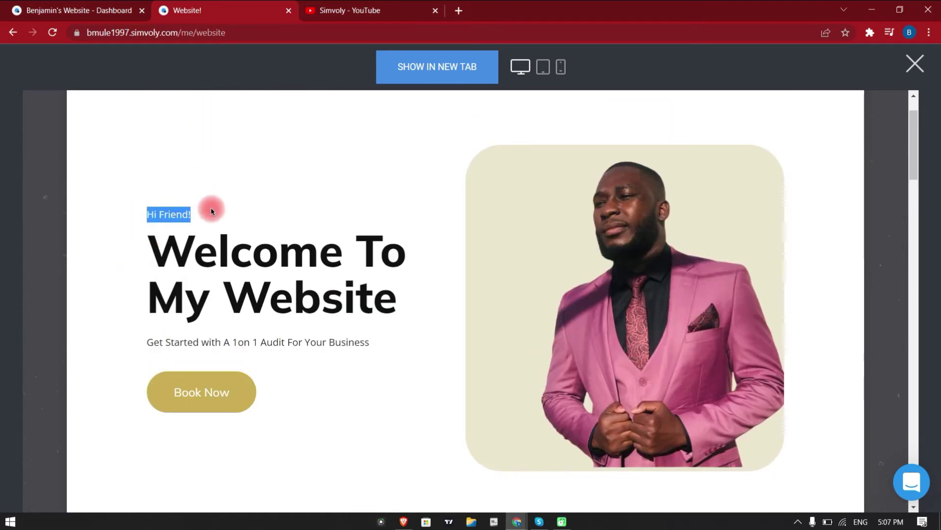
{"action": "left_click", "coordinate": [210, 243]}
{"action": "left_click_drag", "start_coordinate": [153, 252], "coordinate": [387, 325]}
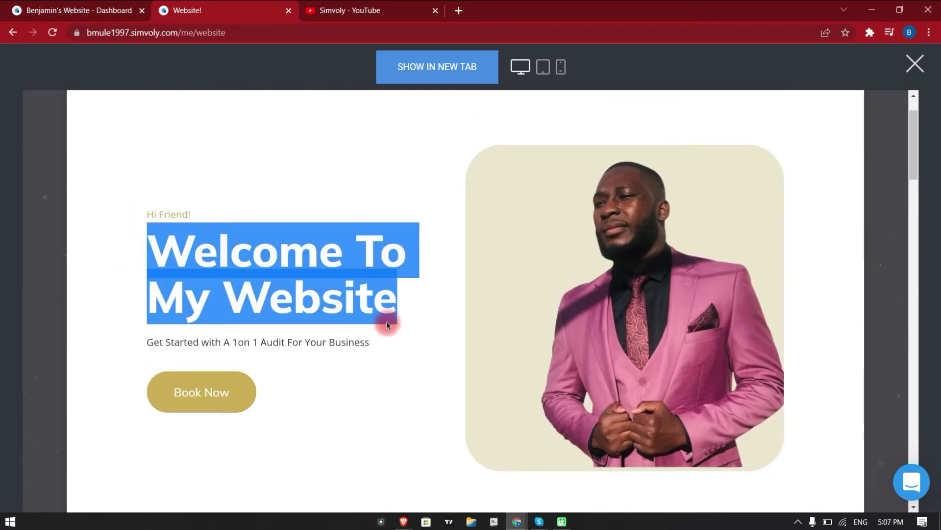
{"action": "left_click", "coordinate": [301, 343]}
{"action": "scroll", "coordinate": [358, 266], "scroll_direction": "up", "scroll_amount": 3}
{"action": "left_click_drag", "start_coordinate": [158, 136], "coordinate": [250, 130]}
{"action": "left_click", "coordinate": [263, 138]}
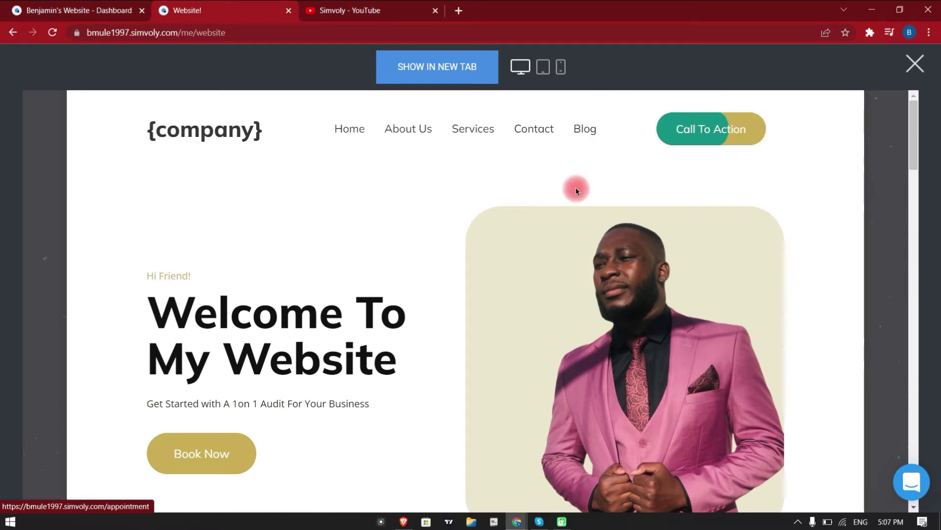
Step: Test the Book Now button's YouTube link inside the website preview, then close the preview
{"action": "scroll", "coordinate": [280, 357], "scroll_direction": "down", "scroll_amount": 4}
{"action": "left_click", "coordinate": [178, 280]}
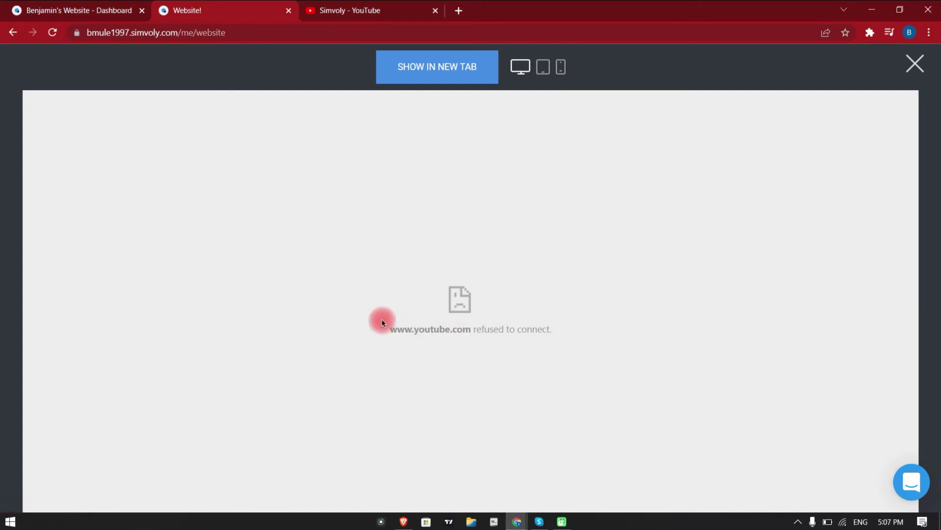
{"action": "left_click_drag", "start_coordinate": [384, 323], "coordinate": [554, 326]}
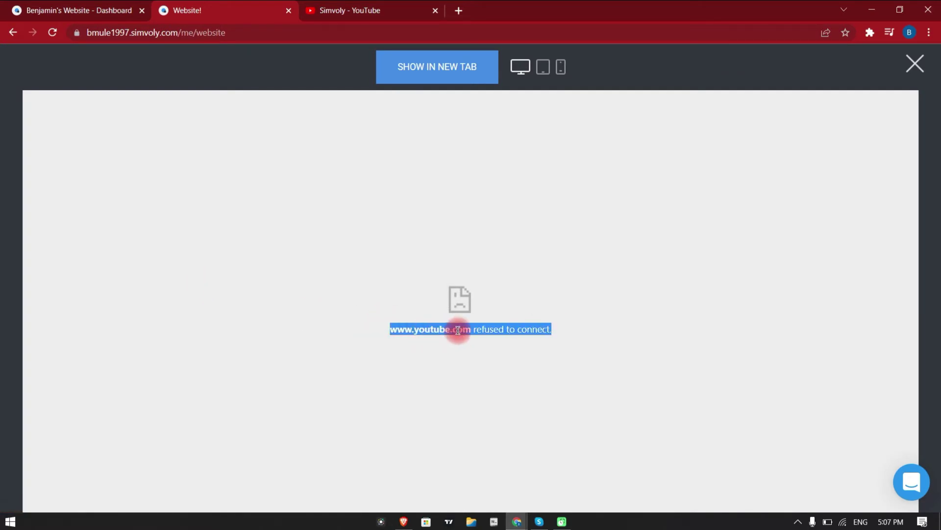
{"action": "left_click", "coordinate": [411, 307]}
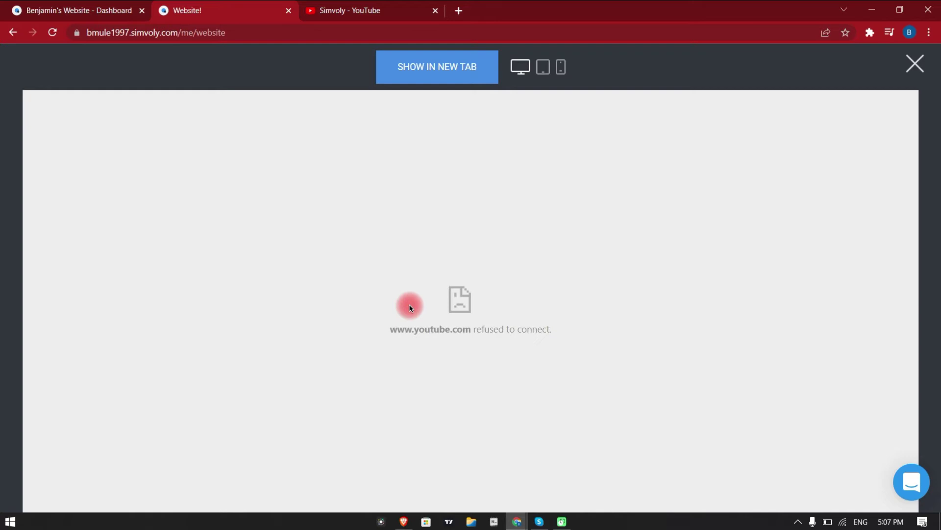
{"action": "left_click", "coordinate": [913, 66]}
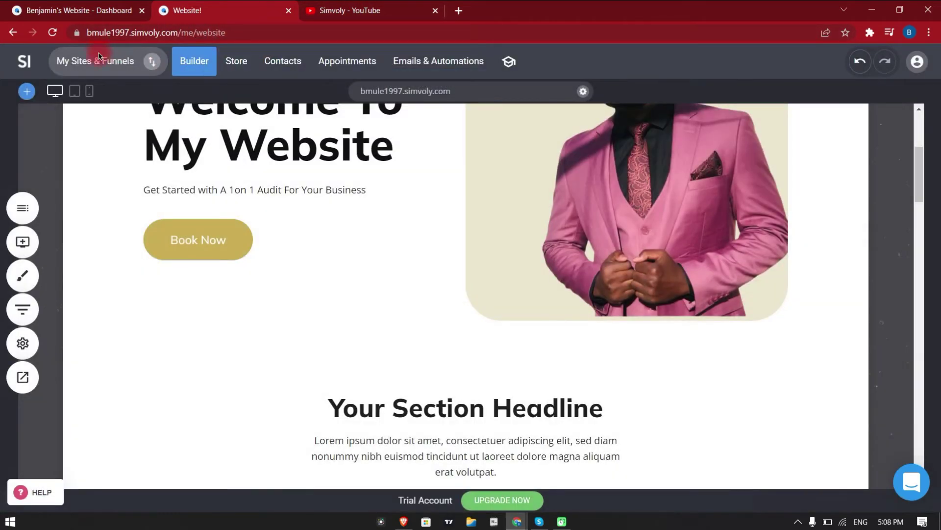
{"action": "left_click", "coordinate": [208, 240]}
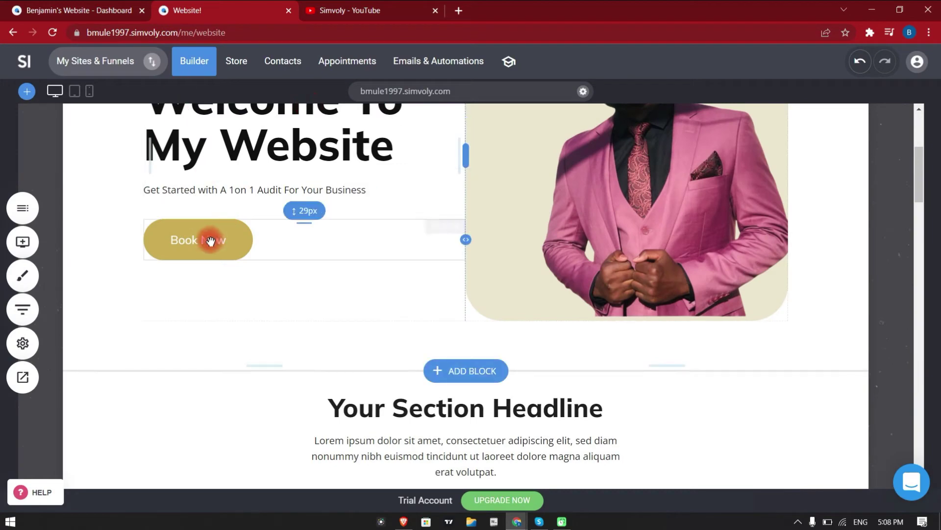
{"action": "left_click", "coordinate": [255, 223]}
{"action": "scroll", "coordinate": [210, 308], "scroll_direction": "up", "scroll_amount": 4}
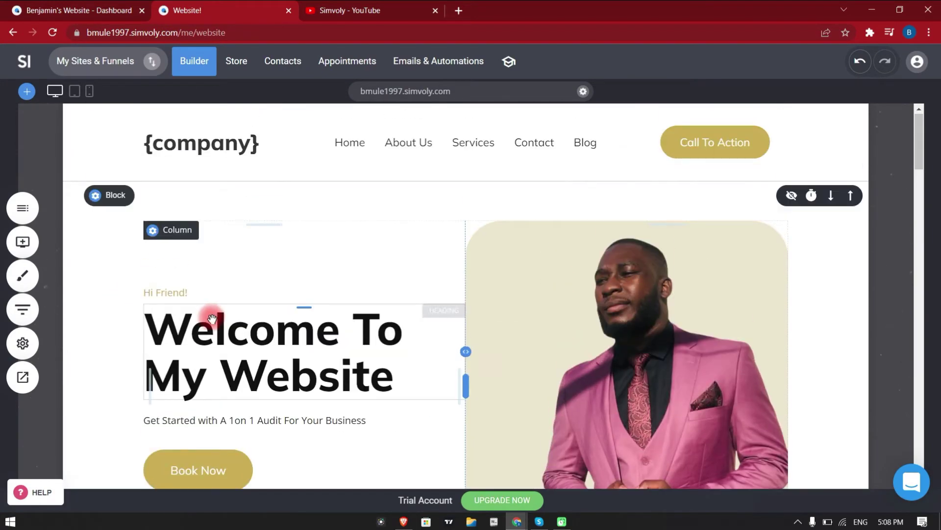
{"action": "scroll", "coordinate": [210, 309], "scroll_direction": "down", "scroll_amount": 10}
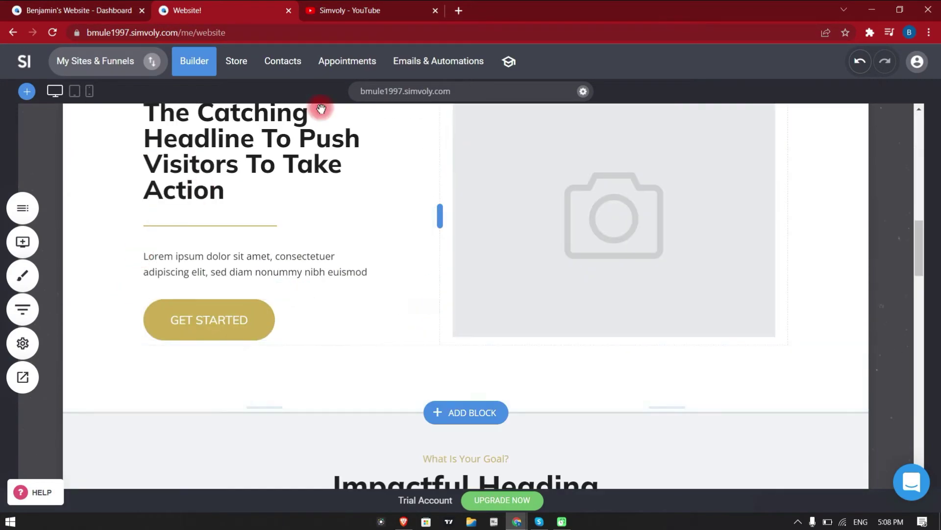
Step: Load bengrinds.com in a new browser tab and select its URL for copying
{"action": "left_click", "coordinate": [460, 10]}
{"action": "type", "text": "ben"}
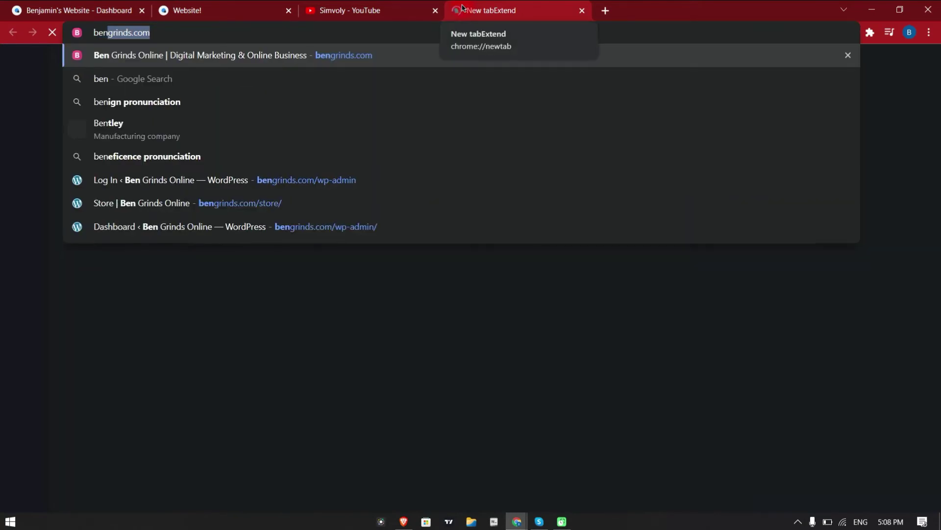
{"action": "key", "text": "Return"}
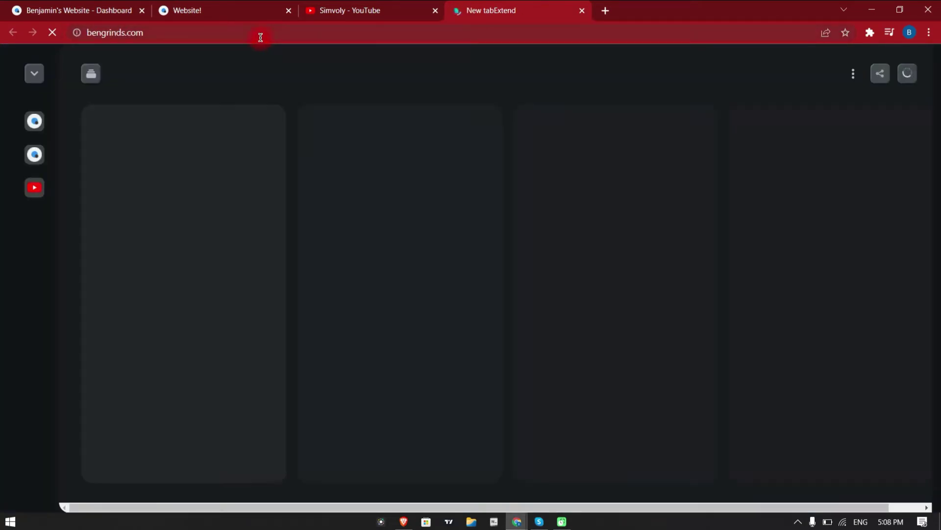
{"action": "left_click", "coordinate": [260, 37]}
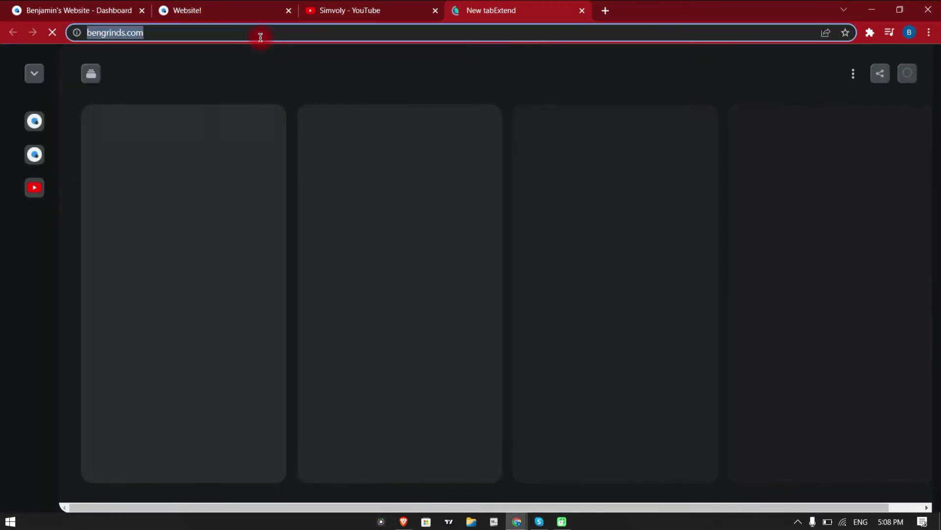
{"action": "left_click", "coordinate": [221, 10]}
{"action": "scroll", "coordinate": [238, 318], "scroll_direction": "up", "scroll_amount": 15}
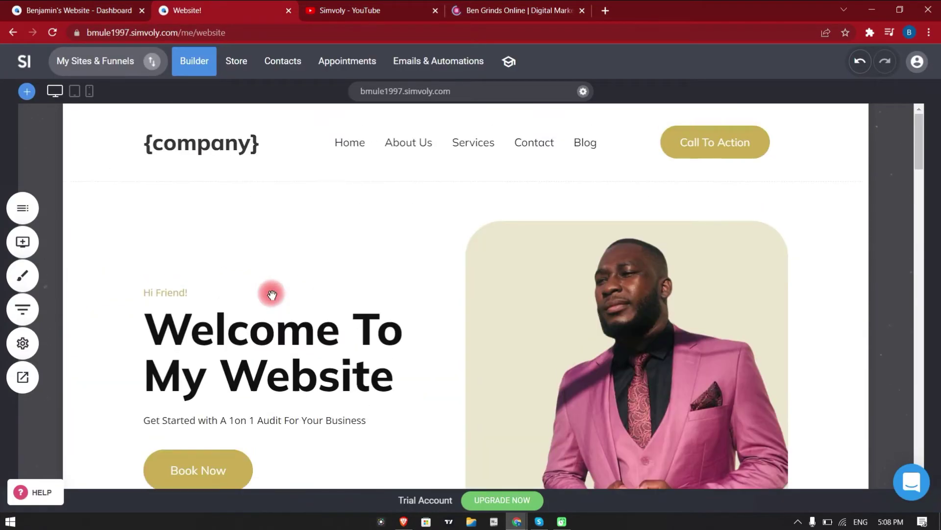
{"action": "mouse_move", "coordinate": [198, 466]}
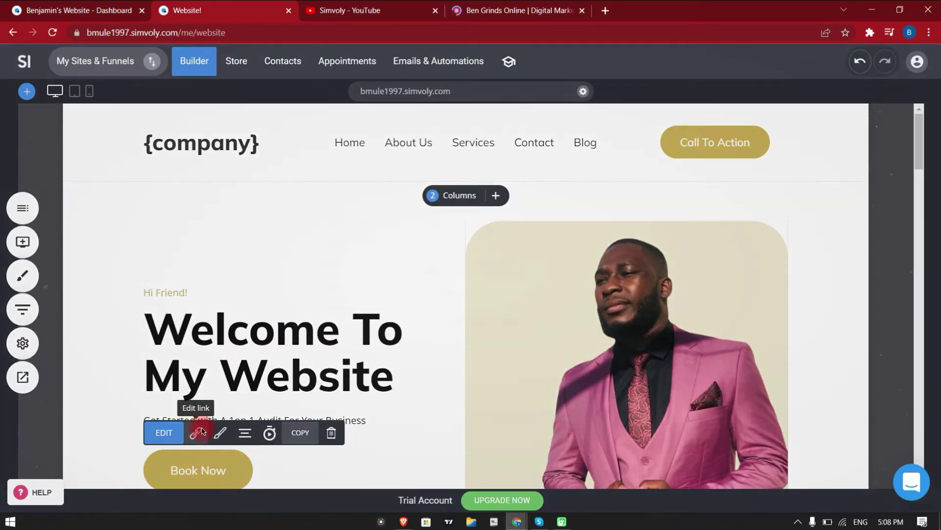
{"action": "left_click", "coordinate": [196, 432]}
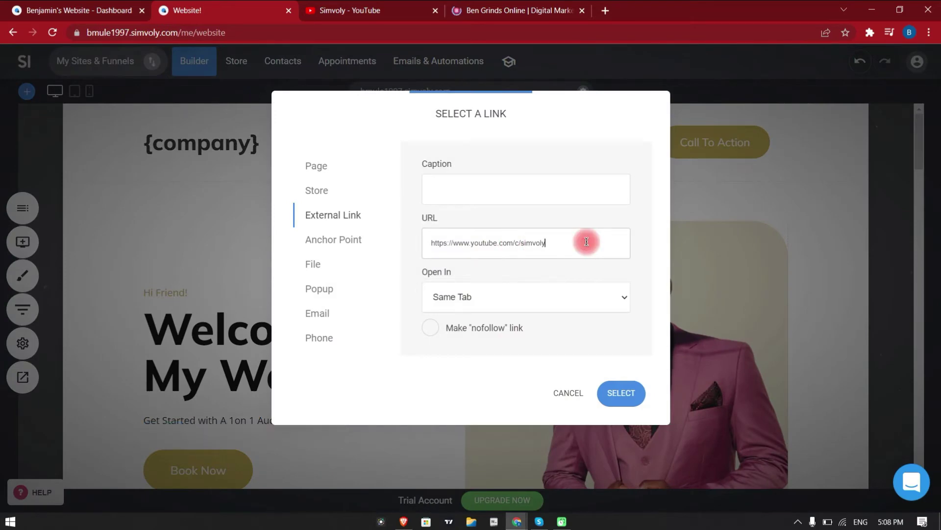
{"action": "left_click", "coordinate": [624, 393]}
Step: Test the Book Now button's new link in the website preview and look through the linked site's homepage
{"action": "scroll", "coordinate": [269, 277], "scroll_direction": "down", "scroll_amount": 4}
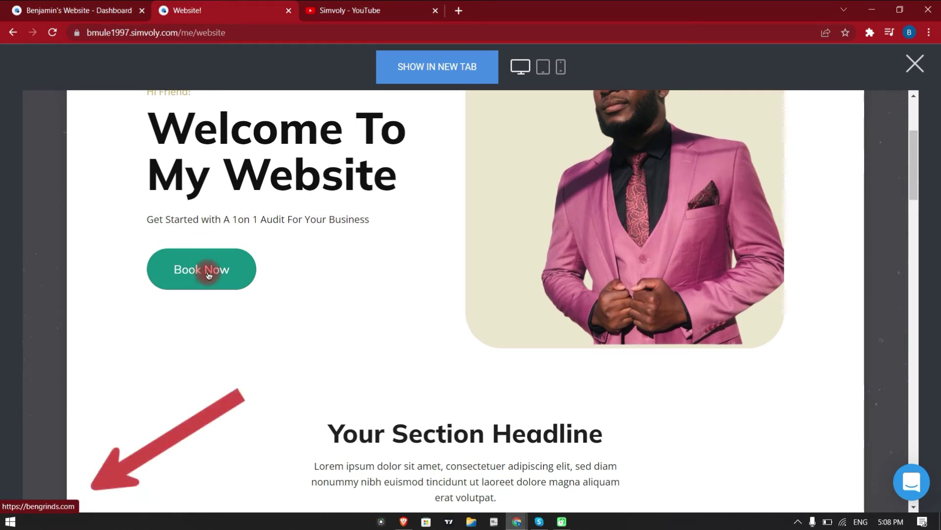
{"action": "left_click", "coordinate": [209, 275]}
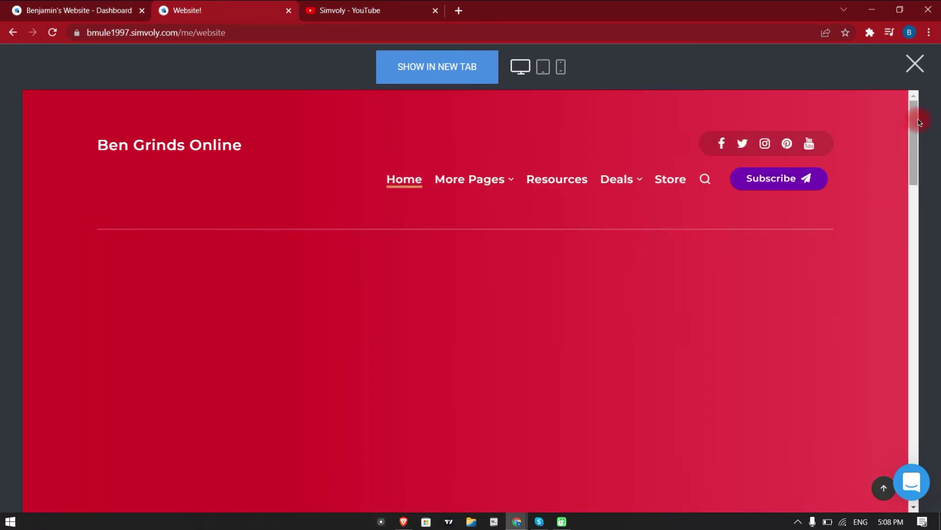
{"action": "mouse_move", "coordinate": [908, 106]}
{"action": "left_mouse_down"}
{"action": "mouse_move", "coordinate": [908, 175]}
{"action": "mouse_move", "coordinate": [909, 102]}
{"action": "left_mouse_up"}
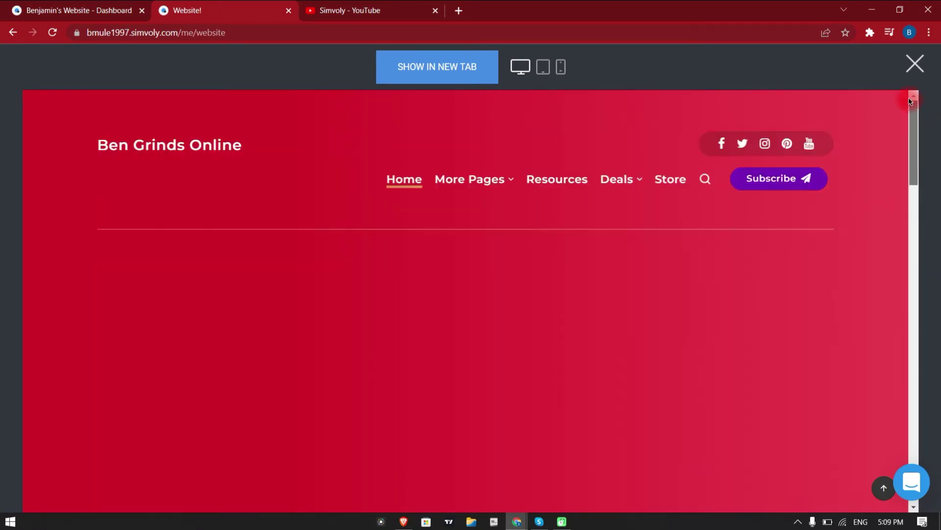
{"action": "scroll", "coordinate": [374, 313], "scroll_direction": "down", "scroll_amount": 5}
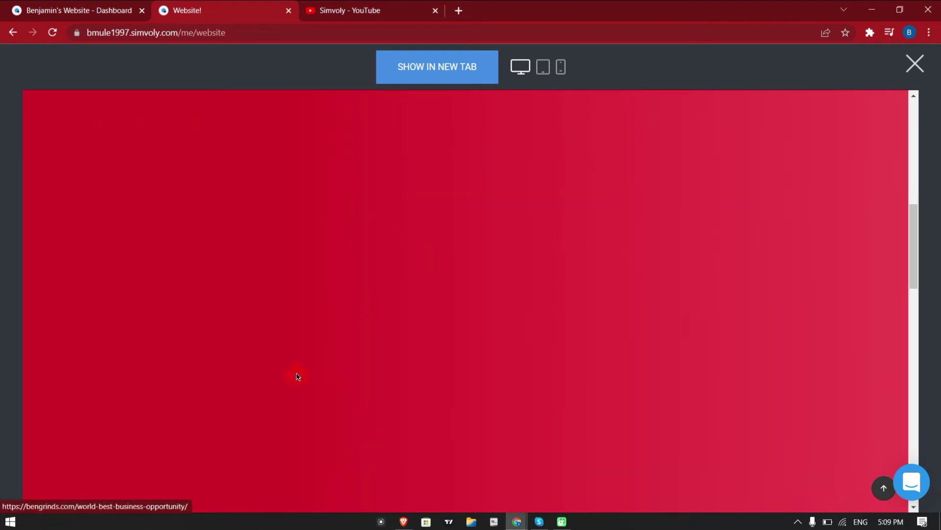
{"action": "scroll", "coordinate": [407, 277], "scroll_direction": "up", "scroll_amount": 5}
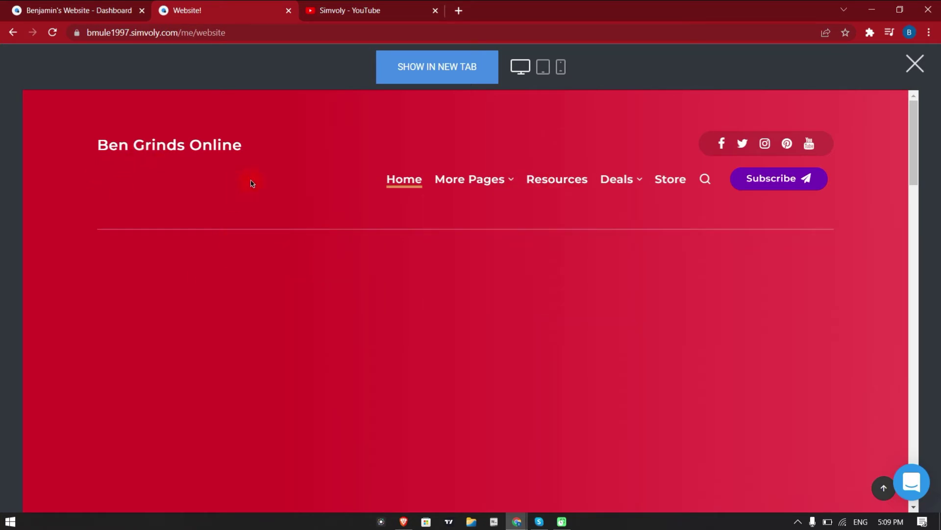
{"action": "scroll", "coordinate": [441, 246], "scroll_direction": "down", "scroll_amount": 5}
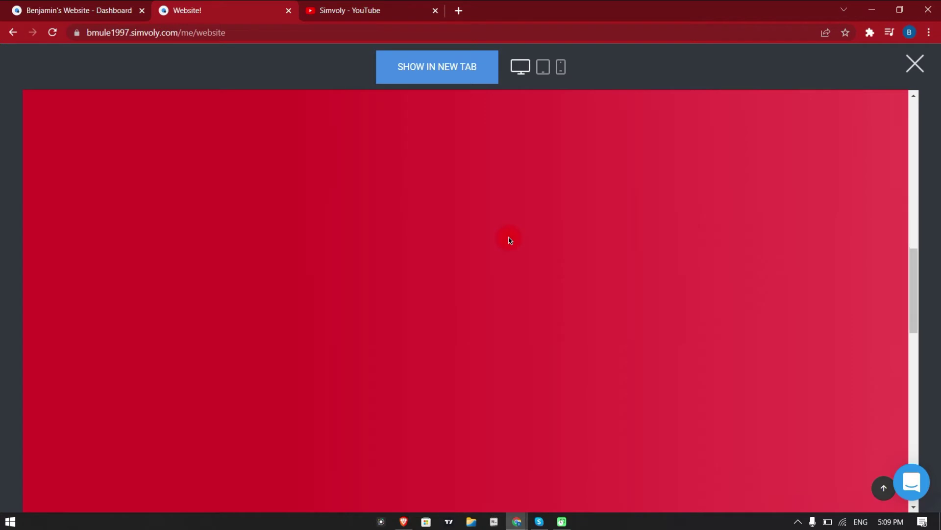
{"action": "scroll", "coordinate": [510, 240], "scroll_direction": "down", "scroll_amount": 3}
{"action": "left_click", "coordinate": [503, 240]}
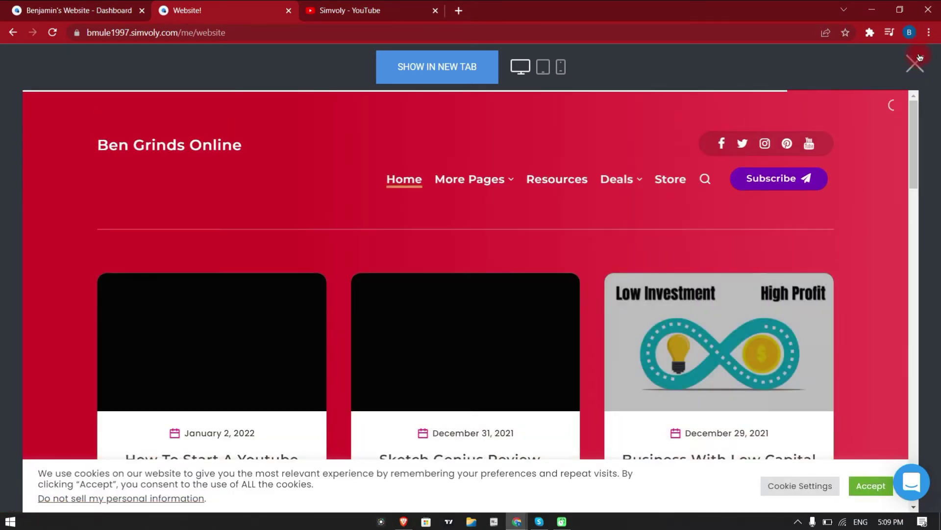
Step: Check the website preview in tablet, mobile and desktop views, then close the preview
{"action": "left_click", "coordinate": [542, 67]}
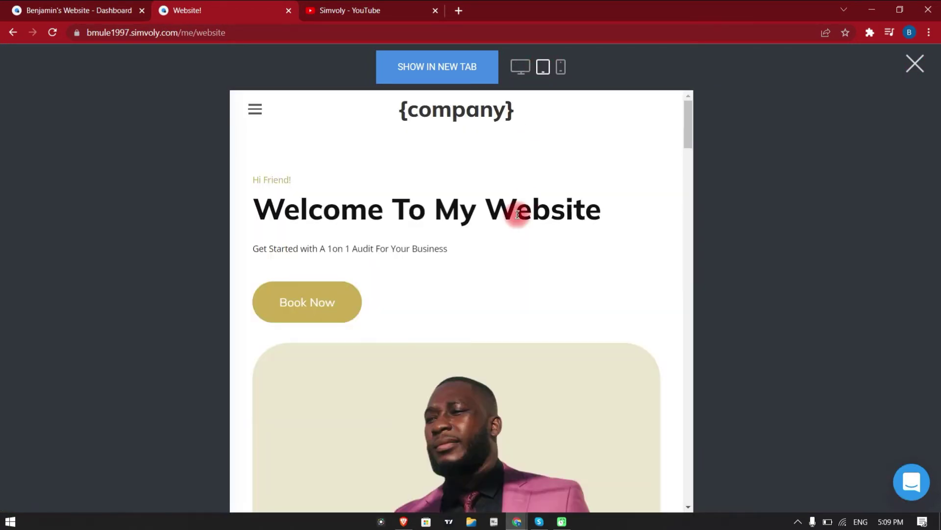
{"action": "scroll", "coordinate": [517, 210], "scroll_direction": "down", "scroll_amount": 10}
{"action": "scroll", "coordinate": [520, 210], "scroll_direction": "up", "scroll_amount": 8}
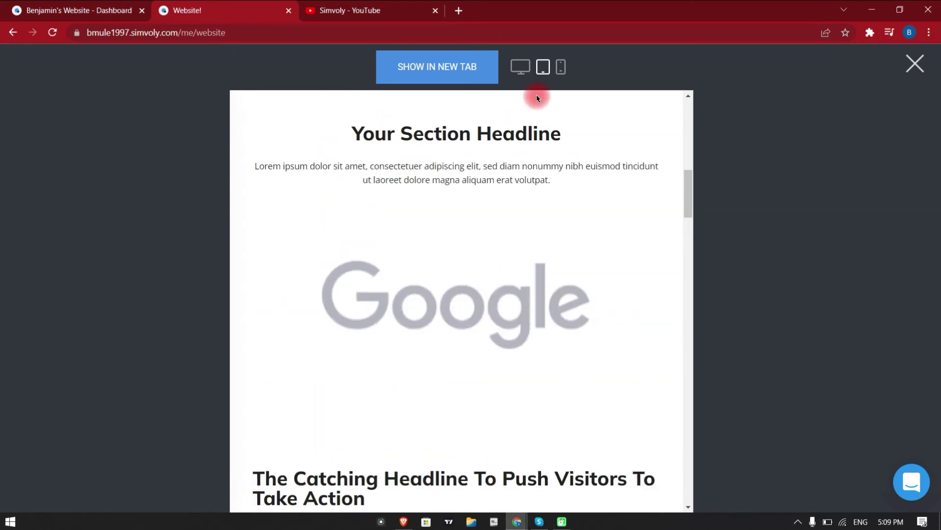
{"action": "left_click", "coordinate": [560, 67]}
{"action": "left_click", "coordinate": [544, 65]}
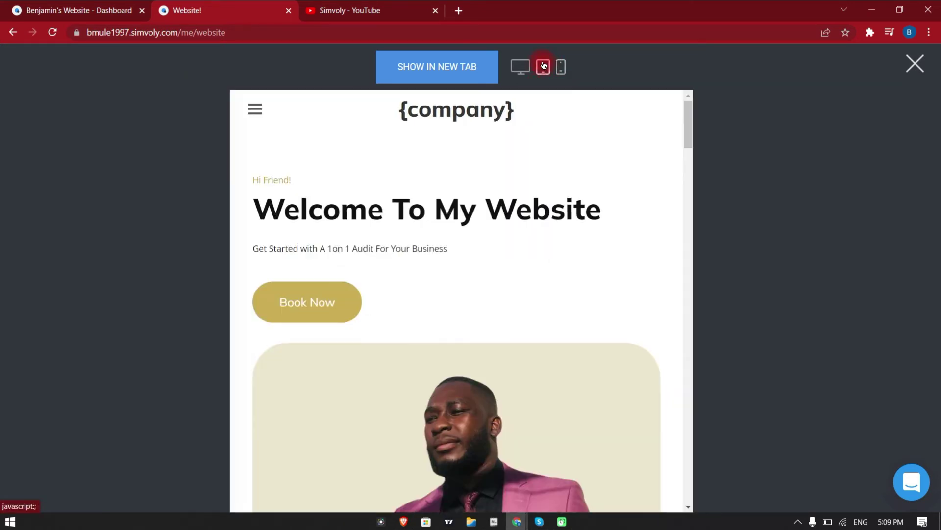
{"action": "left_click", "coordinate": [527, 68]}
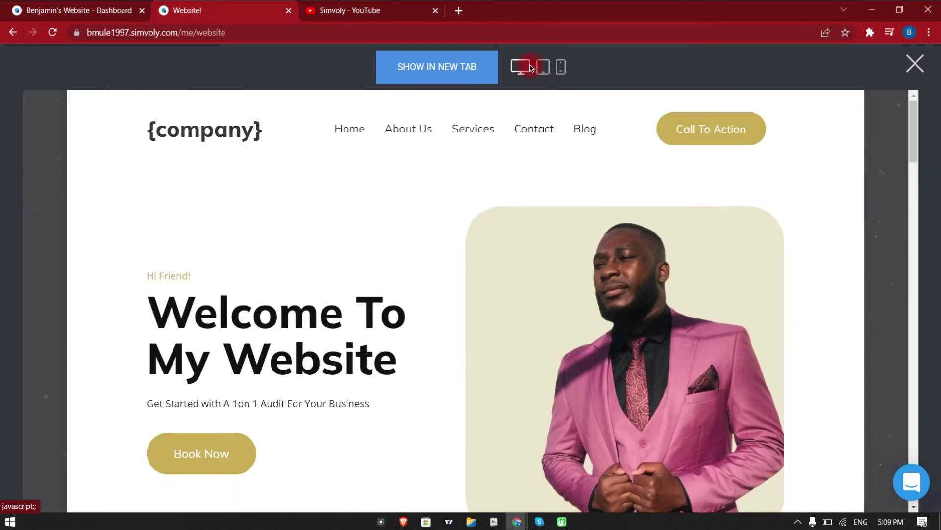
{"action": "left_click", "coordinate": [531, 68]}
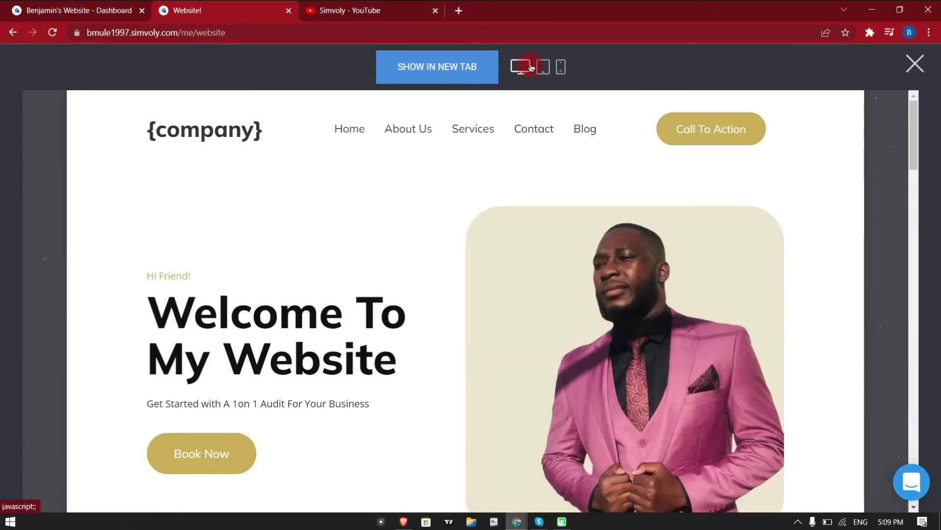
{"action": "left_click", "coordinate": [916, 64]}
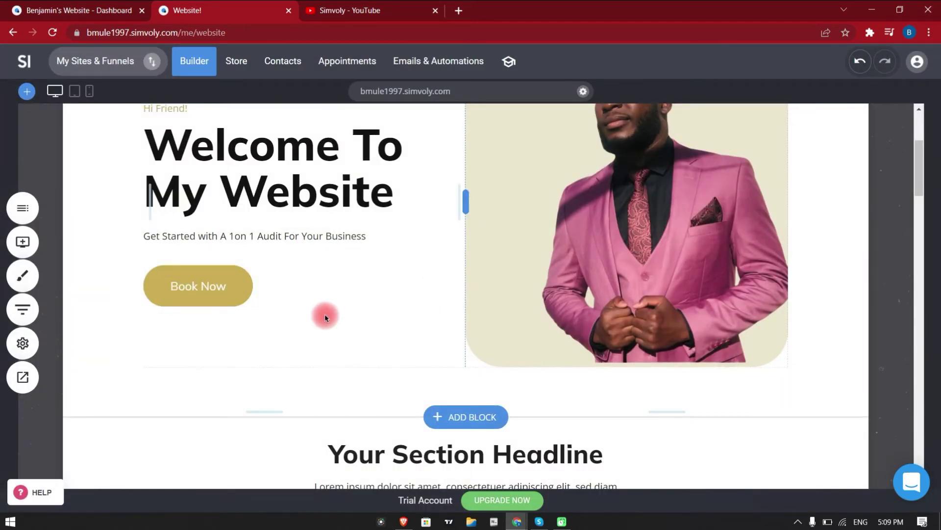
{"action": "scroll", "coordinate": [325, 311], "scroll_direction": "down", "scroll_amount": 5}
{"action": "scroll", "coordinate": [325, 311], "scroll_direction": "down", "scroll_amount": 6}
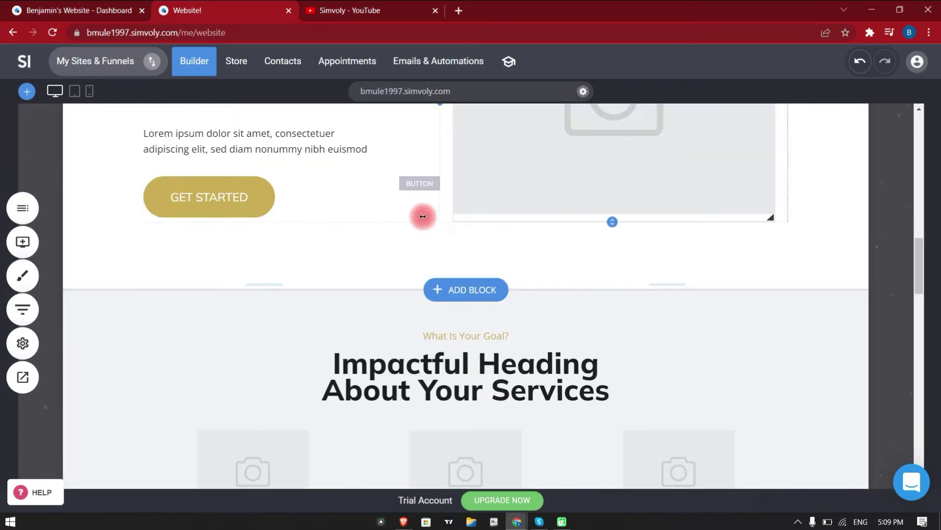
{"action": "scroll", "coordinate": [296, 260], "scroll_direction": "up", "scroll_amount": 5}
{"action": "scroll", "coordinate": [376, 189], "scroll_direction": "up", "scroll_amount": 8}
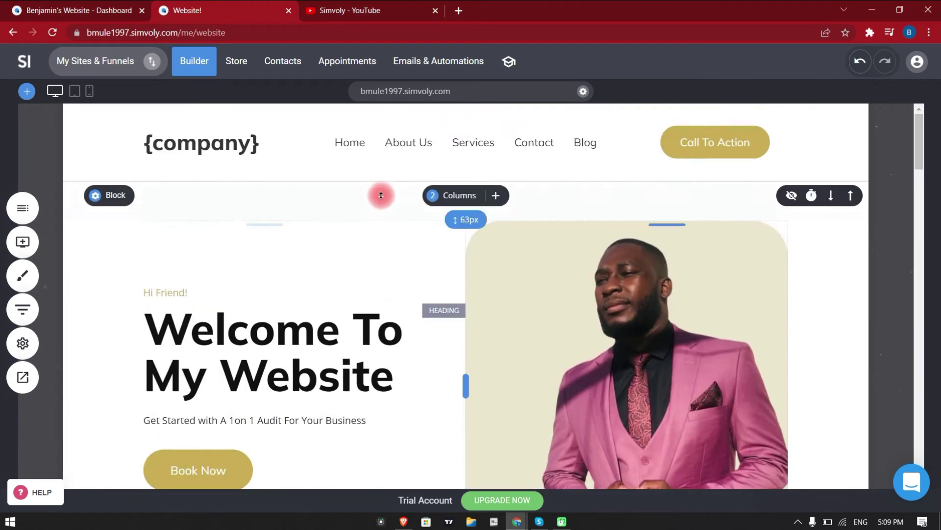
Step: Check the website's domain settings and the option to connect an existing custom domain, then close the settings
{"action": "left_click", "coordinate": [311, 133]}
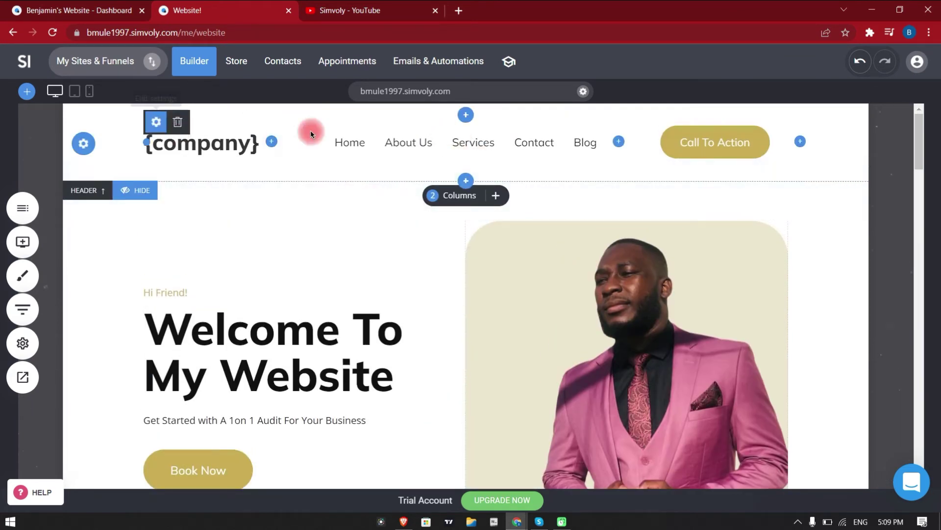
{"action": "left_click", "coordinate": [583, 91]}
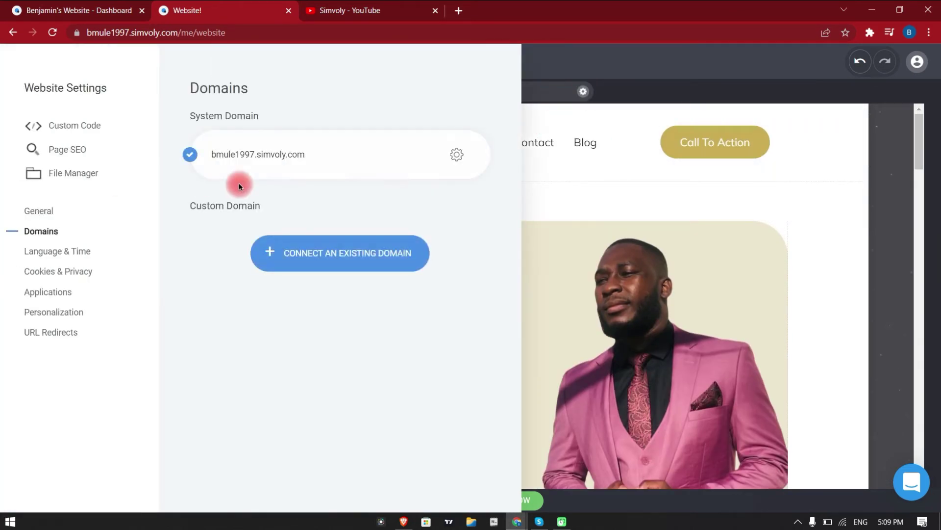
{"action": "left_click", "coordinate": [312, 257]}
{"action": "left_click", "coordinate": [320, 299]}
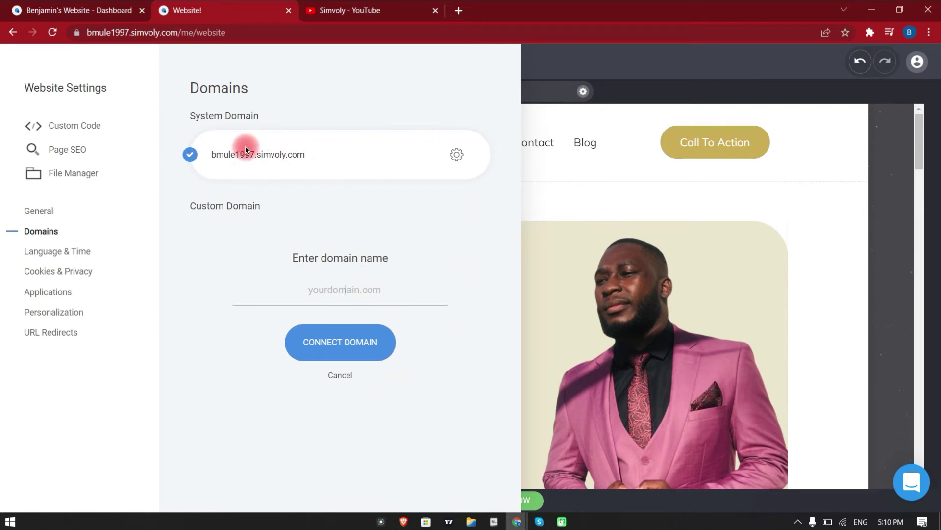
{"action": "left_click", "coordinate": [685, 206]}
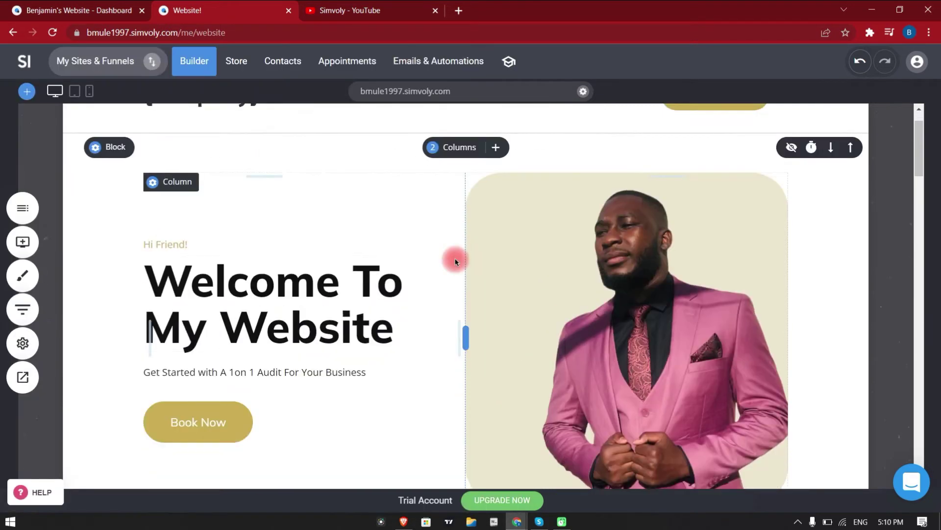
Step: Look through the template page in the builder, from the hero and services sections to the footer
{"action": "scroll", "coordinate": [466, 265], "scroll_direction": "down", "scroll_amount": 15}
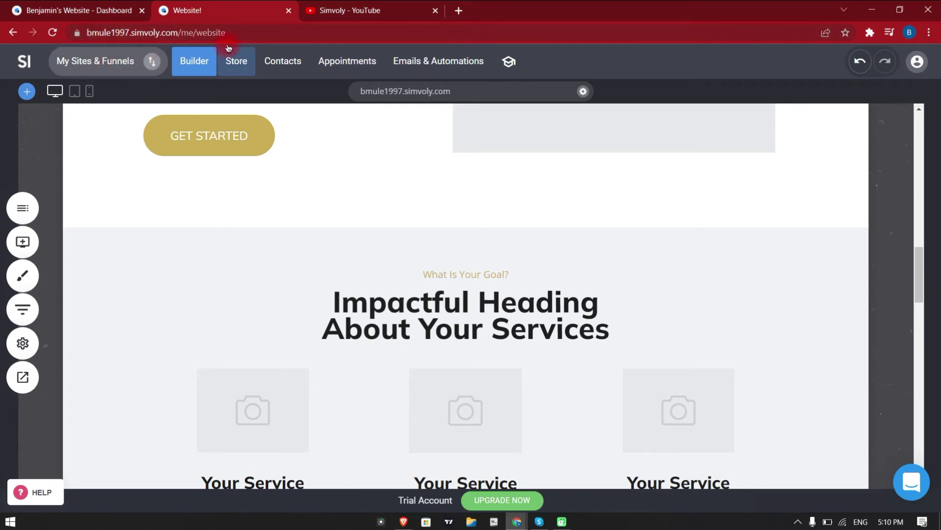
{"action": "scroll", "coordinate": [672, 181], "scroll_direction": "down", "scroll_amount": 15}
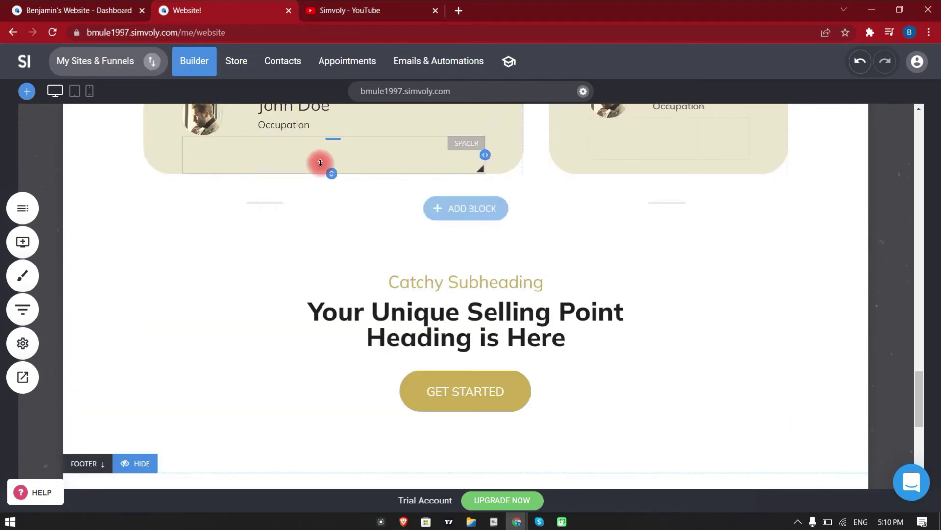
{"action": "scroll", "coordinate": [221, 167], "scroll_direction": "down", "scroll_amount": 3}
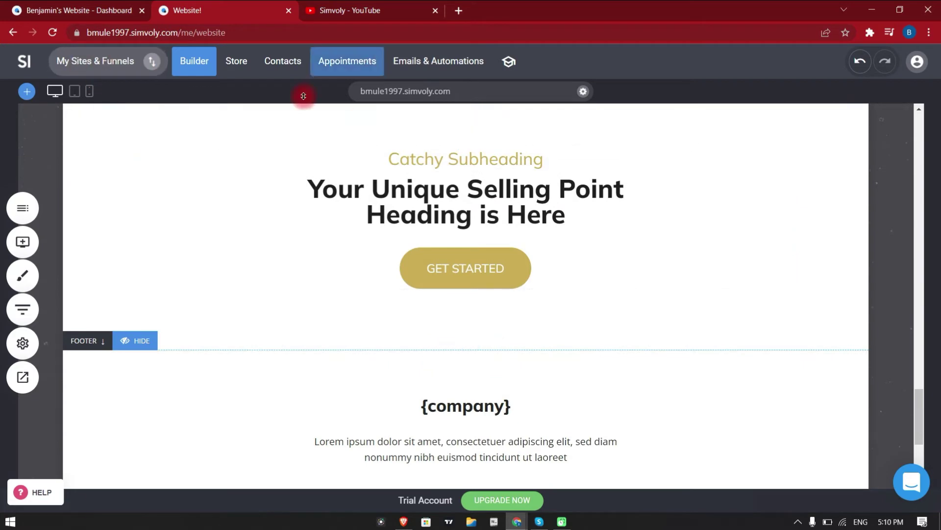
{"action": "left_click_drag", "start_coordinate": [918, 407], "coordinate": [918, 130]}
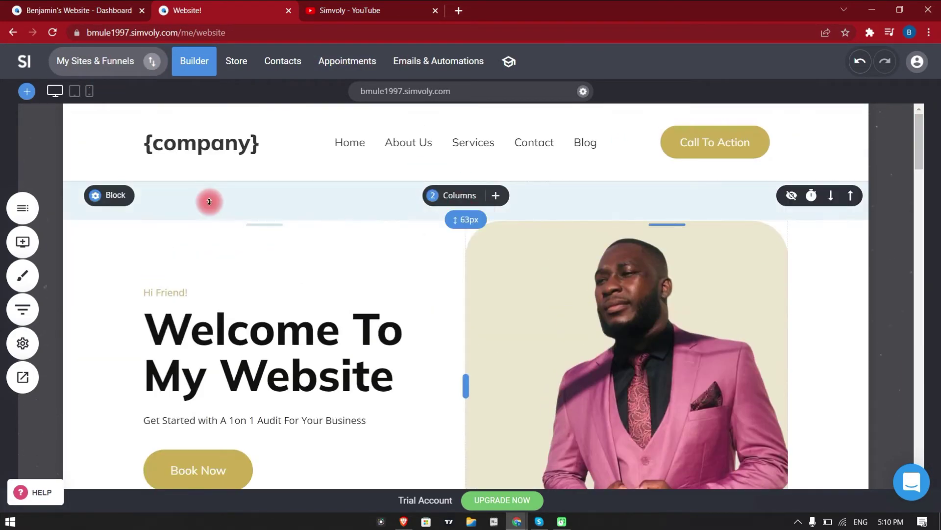
{"action": "scroll", "coordinate": [287, 243], "scroll_direction": "down", "scroll_amount": 15}
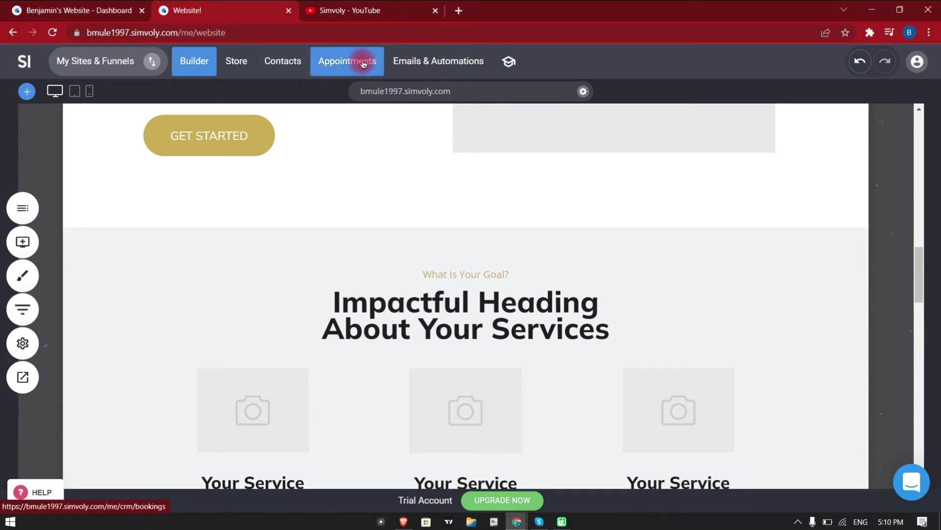
Step: Examine the Emails & Automations dashboard, including its campaign, statistics and Connect Domain sections
{"action": "left_click", "coordinate": [420, 61]}
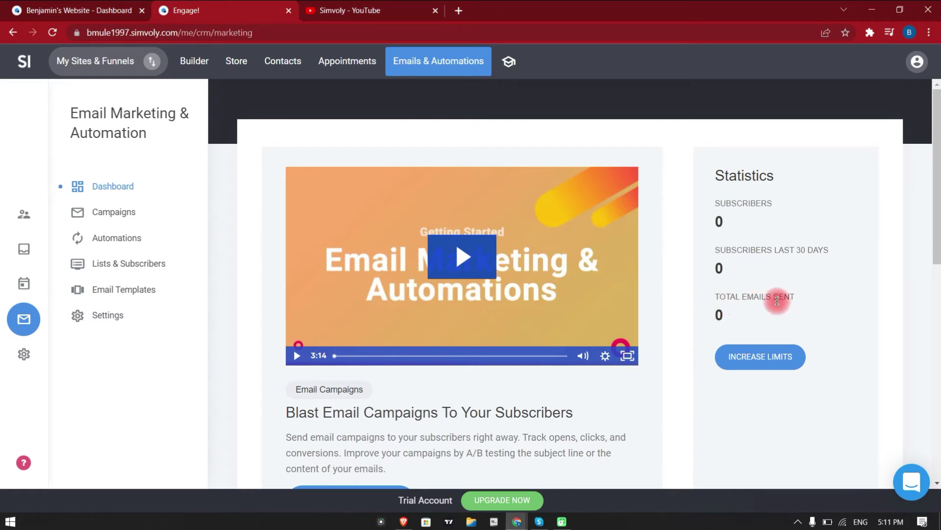
{"action": "scroll", "coordinate": [595, 364], "scroll_direction": "down", "scroll_amount": 10}
{"action": "scroll", "coordinate": [433, 383], "scroll_direction": "up", "scroll_amount": 5}
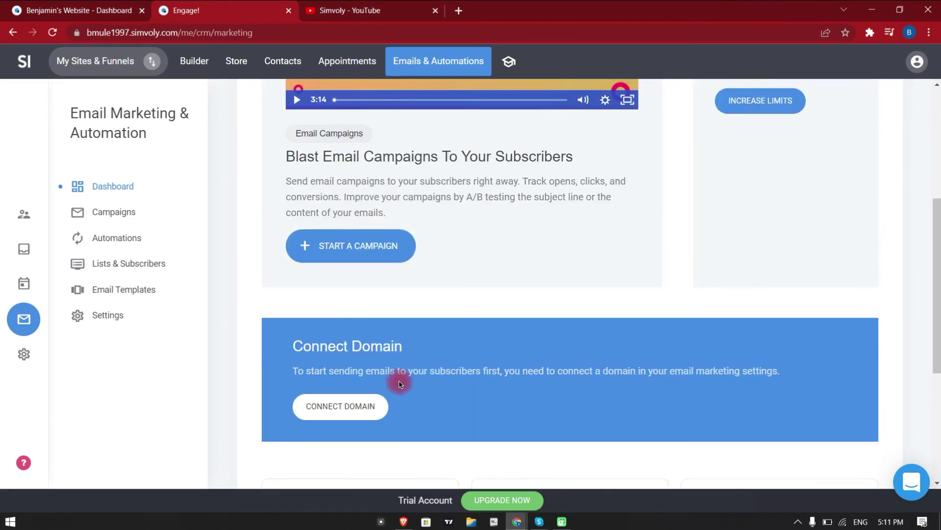
{"action": "left_click", "coordinate": [336, 408]}
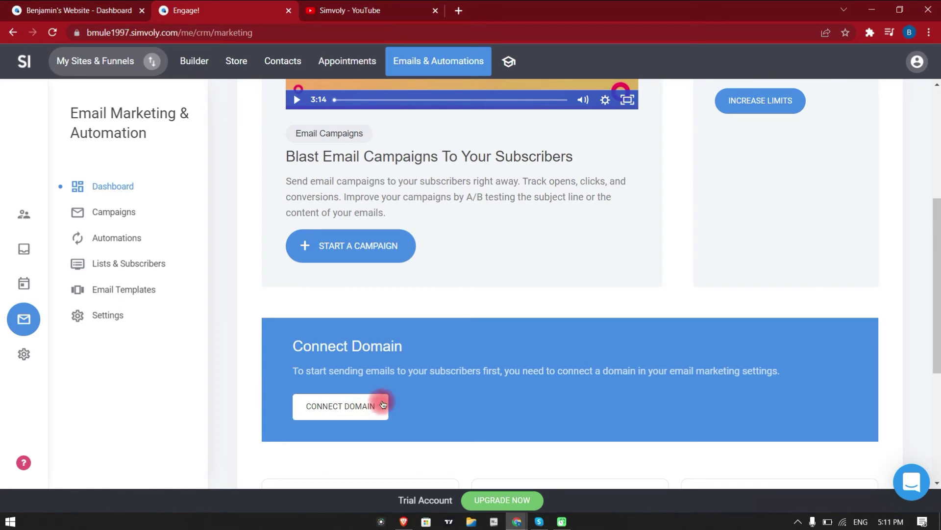
{"action": "scroll", "coordinate": [426, 319], "scroll_direction": "up", "scroll_amount": 5}
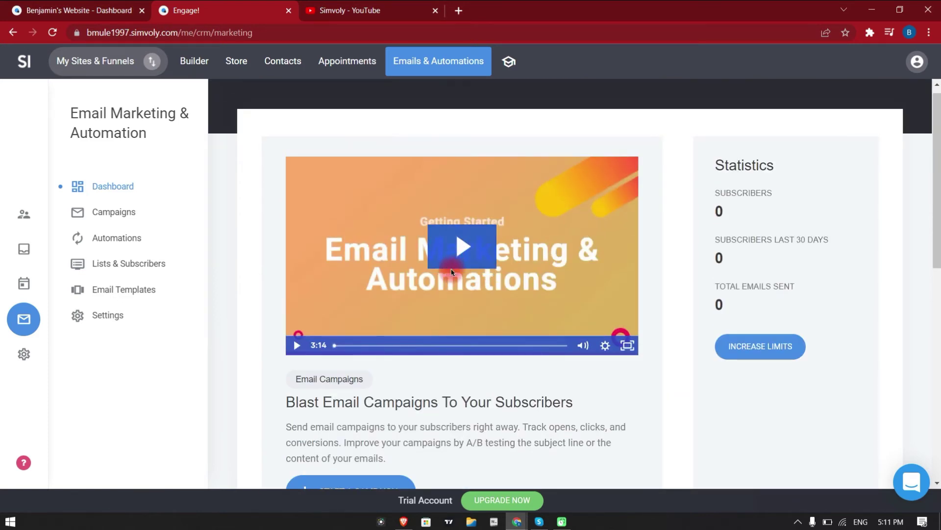
Step: Log out of the account and go to the simvoly.com homepage
{"action": "left_click", "coordinate": [917, 61]}
{"action": "left_click", "coordinate": [805, 192]}
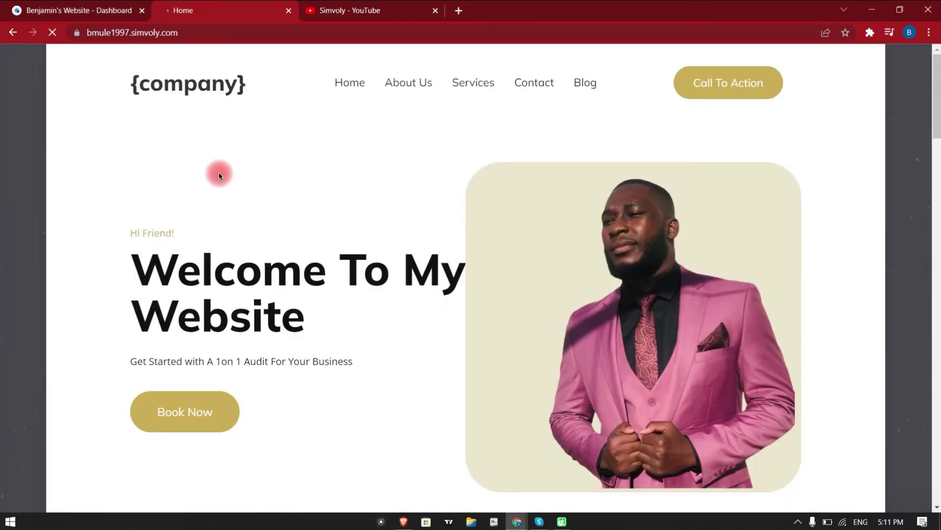
{"action": "left_click", "coordinate": [13, 33]}
{"action": "left_click_drag", "start_coordinate": [250, 33], "coordinate": [167, 40]}
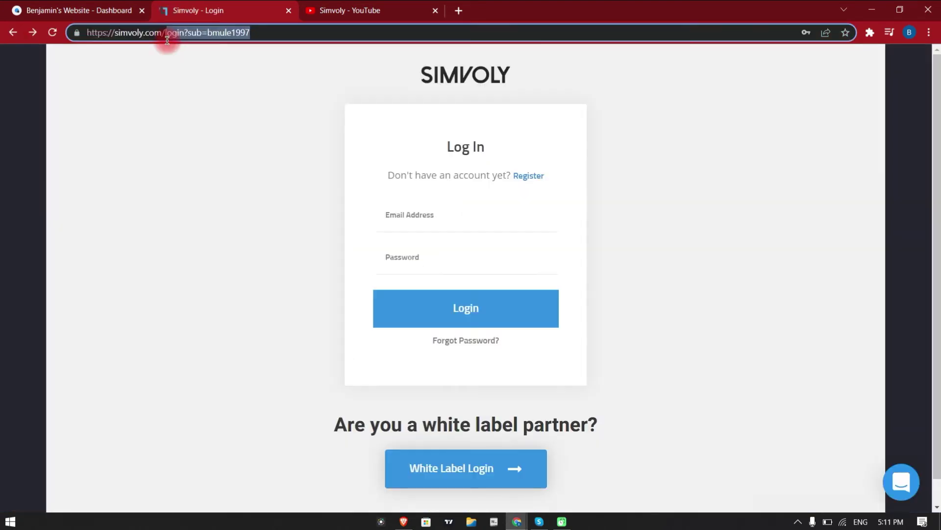
{"action": "key", "text": "BackSpace"}
{"action": "key", "text": "Return"}
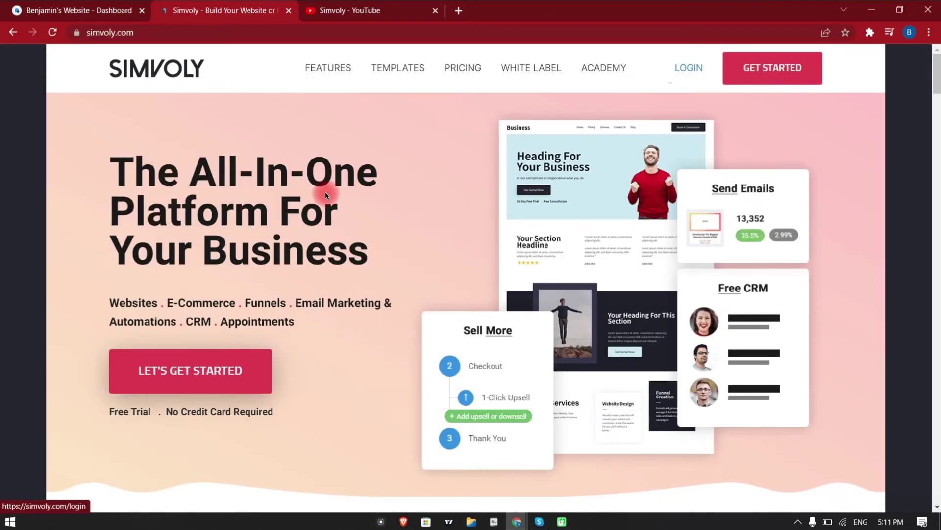
{"action": "scroll", "coordinate": [390, 309], "scroll_direction": "down", "scroll_amount": 3}
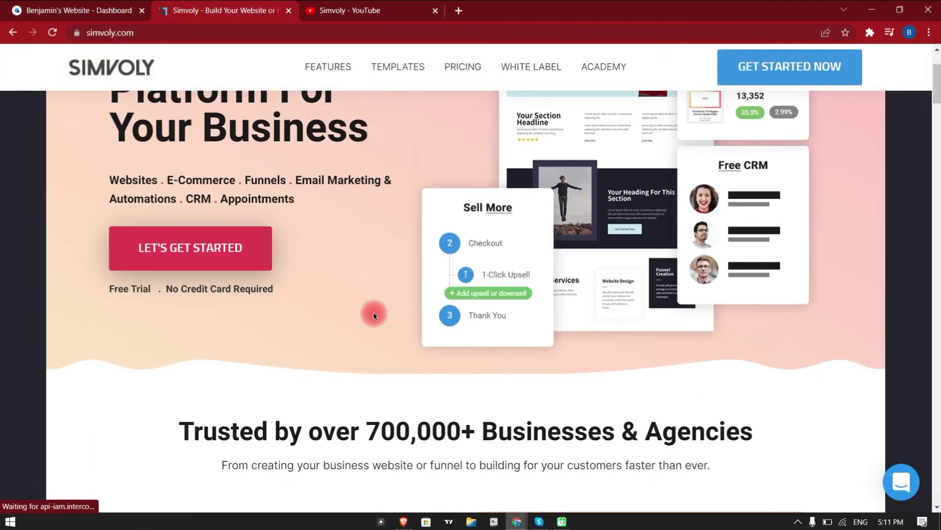
{"action": "scroll", "coordinate": [373, 312], "scroll_direction": "up", "scroll_amount": 3}
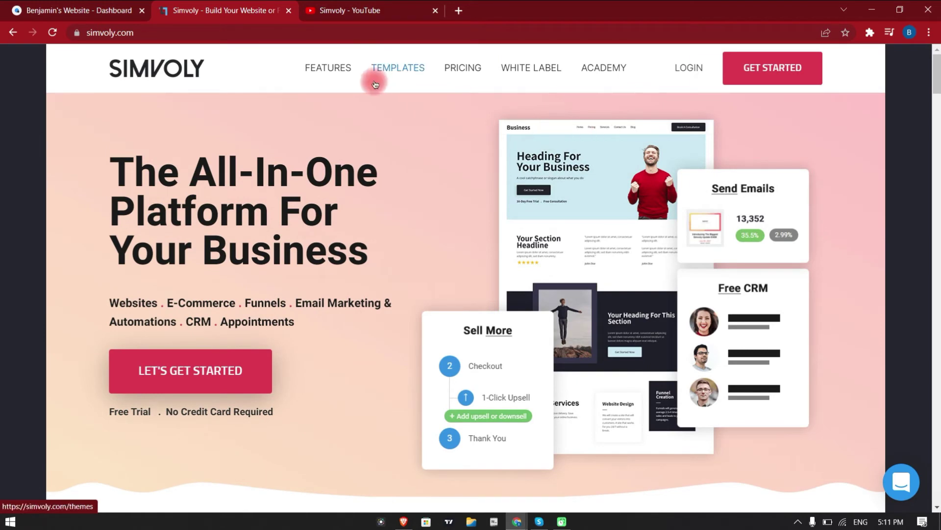
Step: Open Simvoly's Academy page and examine its website, funnels and email marketing academy and its white label academy
{"action": "left_click", "coordinate": [604, 69]}
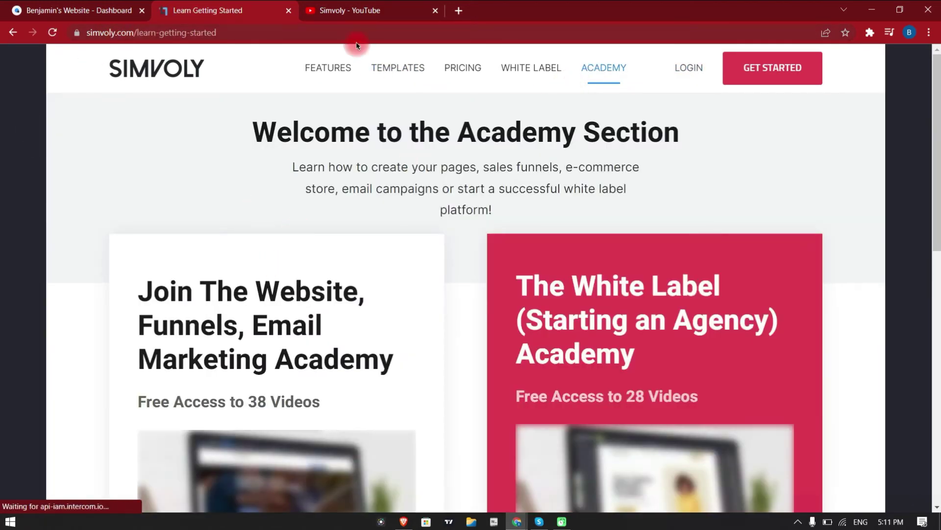
{"action": "mouse_move", "coordinate": [328, 67]}
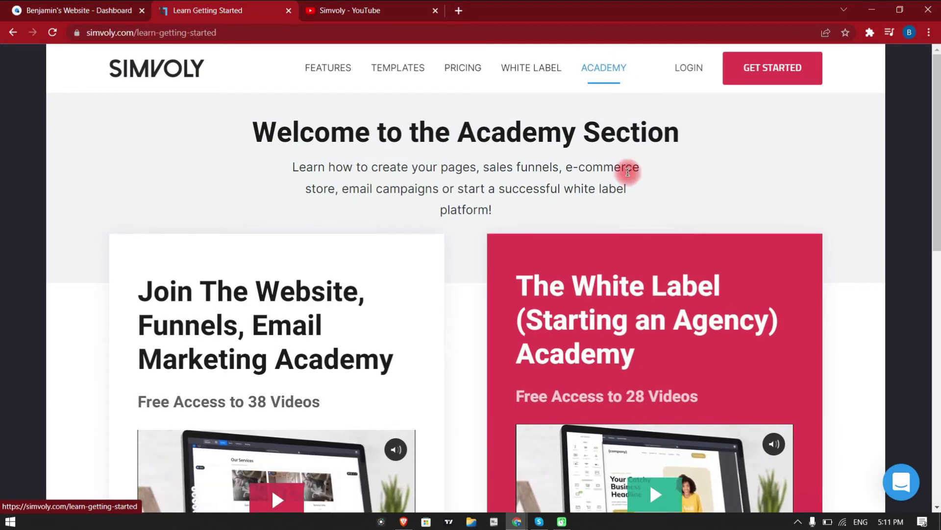
{"action": "scroll", "coordinate": [488, 344], "scroll_direction": "down", "scroll_amount": 4}
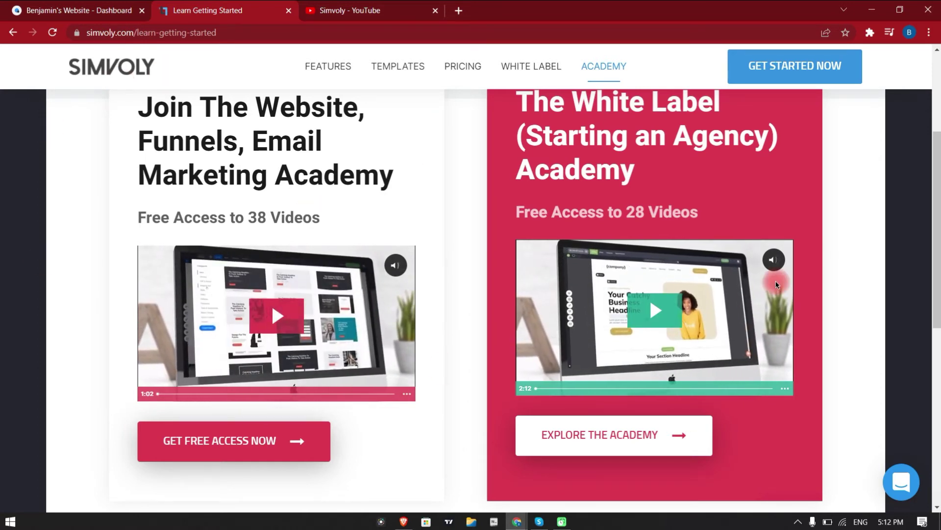
{"action": "scroll", "coordinate": [513, 391], "scroll_direction": "down", "scroll_amount": 5}
{"action": "scroll", "coordinate": [514, 391], "scroll_direction": "up", "scroll_amount": 4}
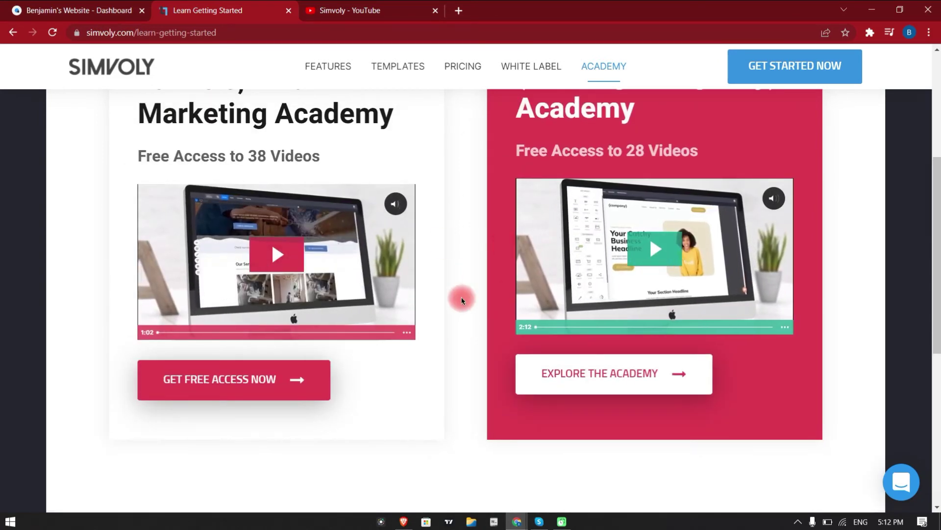
{"action": "scroll", "coordinate": [484, 382], "scroll_direction": "up", "scroll_amount": 2}
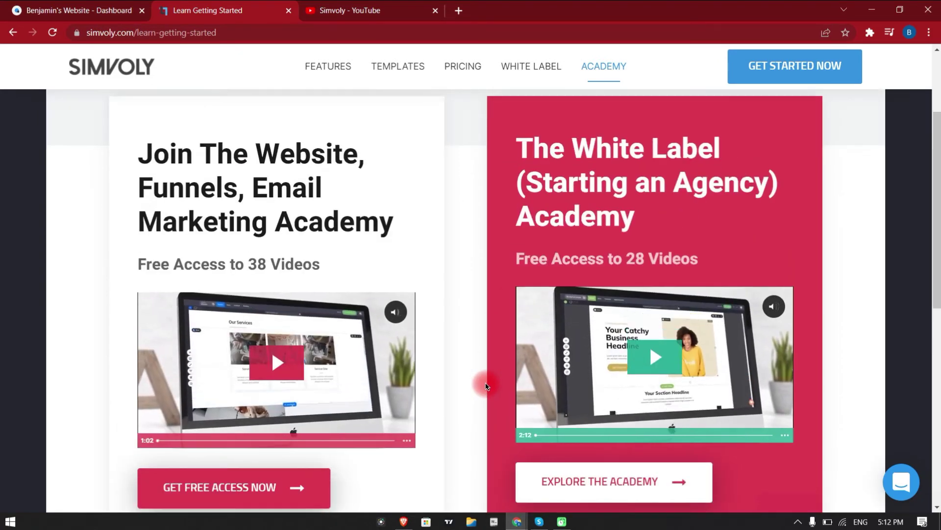
{"action": "scroll", "coordinate": [484, 382], "scroll_direction": "down", "scroll_amount": 5}
{"action": "scroll", "coordinate": [425, 379], "scroll_direction": "up", "scroll_amount": 4}
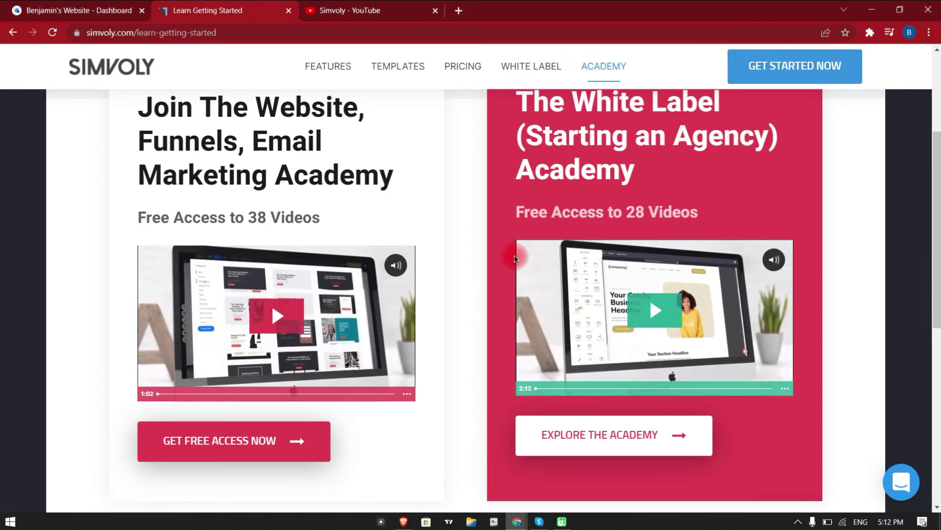
{"action": "scroll", "coordinate": [515, 256], "scroll_direction": "up", "scroll_amount": 3}
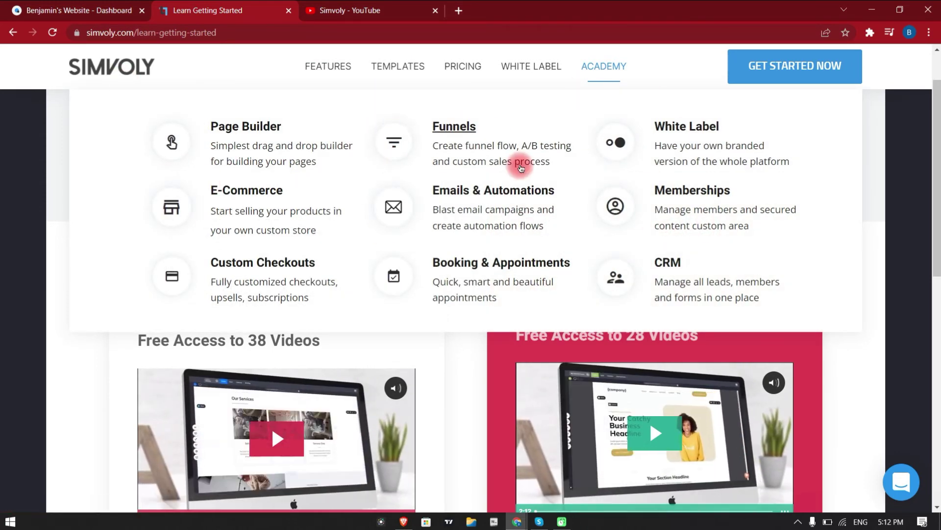
Step: Open Simvoly's White Label page and read through its builder, appointment scheduling, CRM and pricing plan sections
{"action": "left_click", "coordinate": [531, 66]}
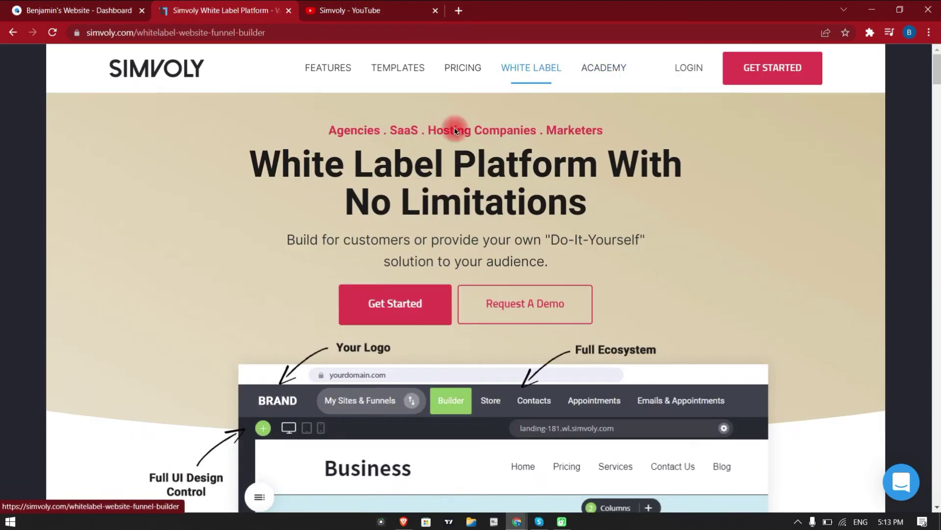
{"action": "left_click_drag", "start_coordinate": [387, 129], "coordinate": [428, 127]}
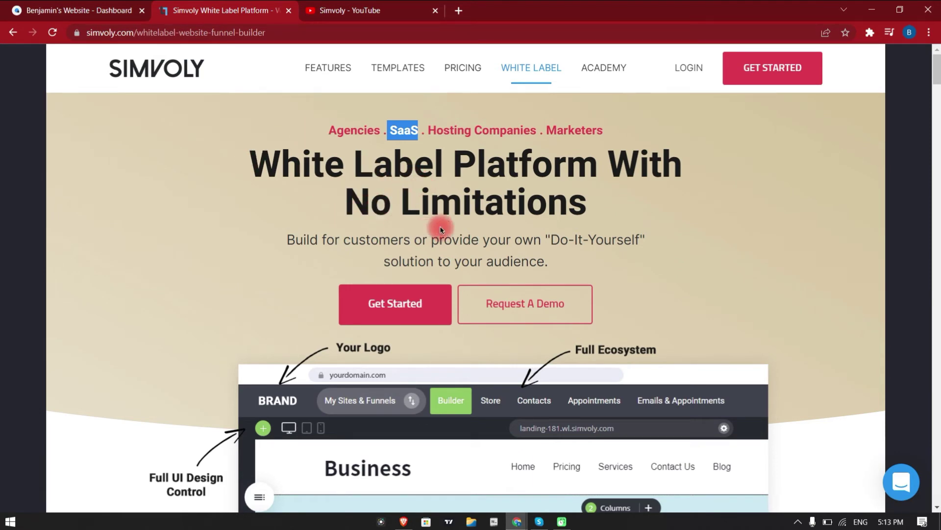
{"action": "scroll", "coordinate": [320, 221], "scroll_direction": "down", "scroll_amount": 3}
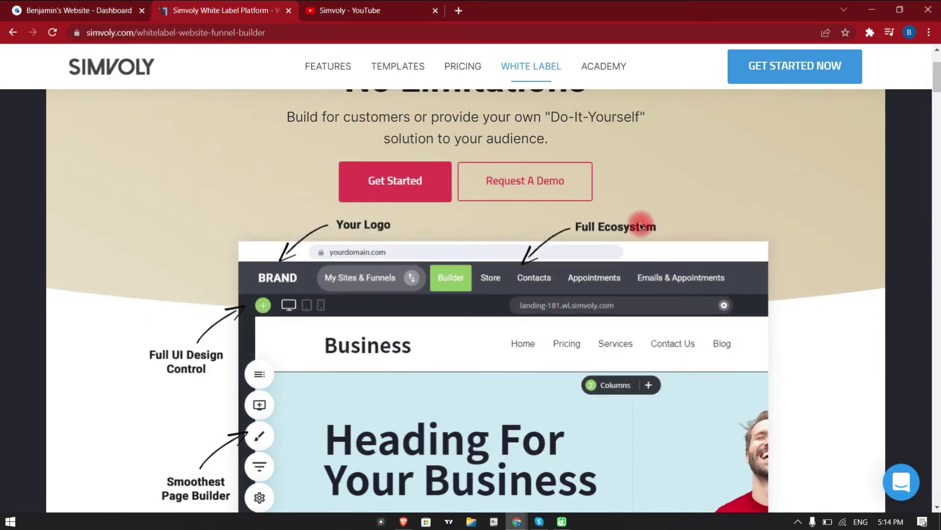
{"action": "scroll", "coordinate": [641, 226], "scroll_direction": "down", "scroll_amount": 5}
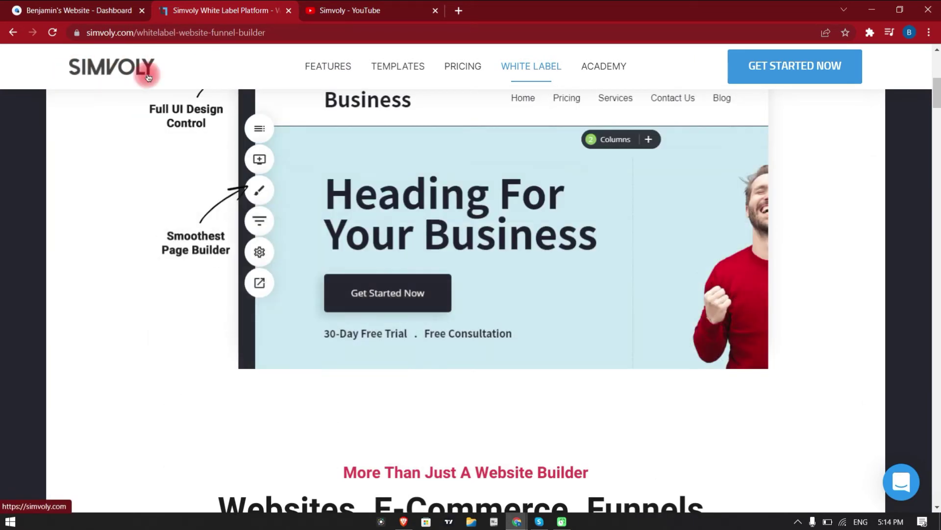
{"action": "scroll", "coordinate": [309, 338], "scroll_direction": "down", "scroll_amount": 2}
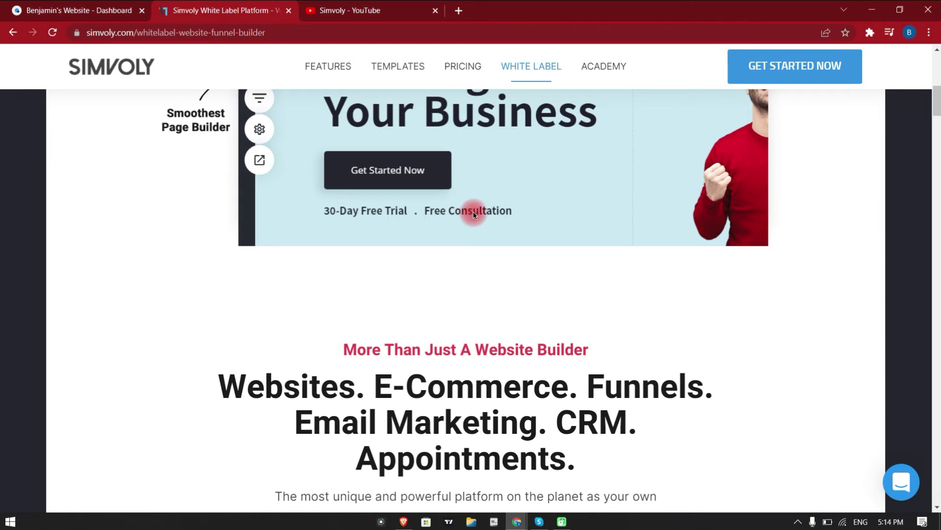
{"action": "scroll", "coordinate": [662, 321], "scroll_direction": "down", "scroll_amount": 9}
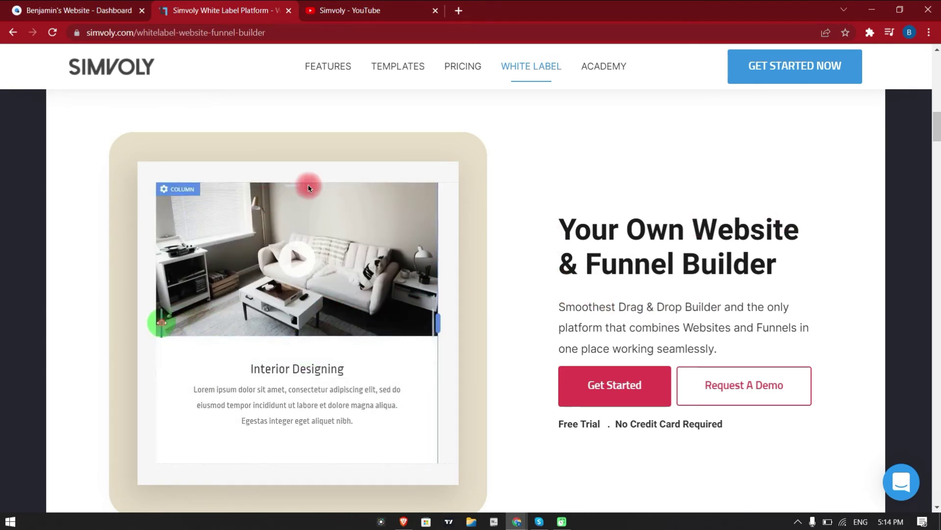
{"action": "mouse_move", "coordinate": [433, 74]}
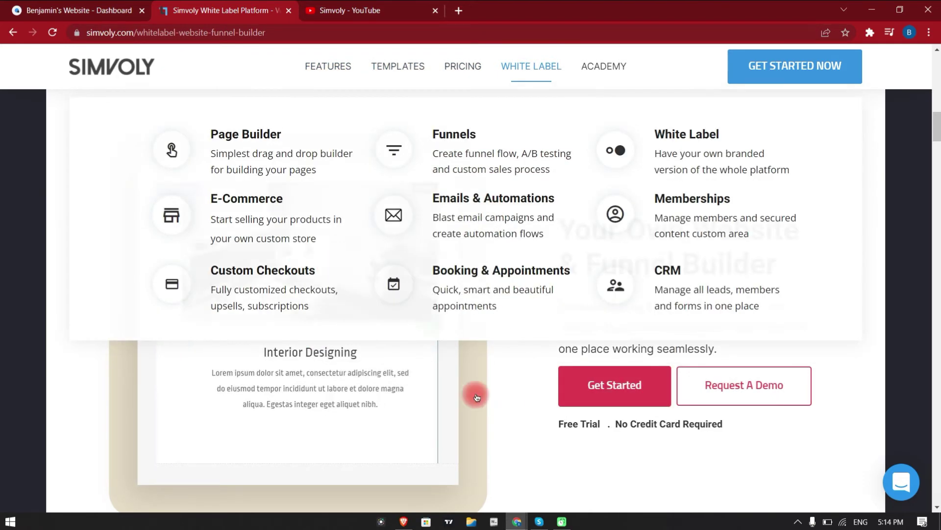
{"action": "scroll", "coordinate": [475, 393], "scroll_direction": "down", "scroll_amount": 15}
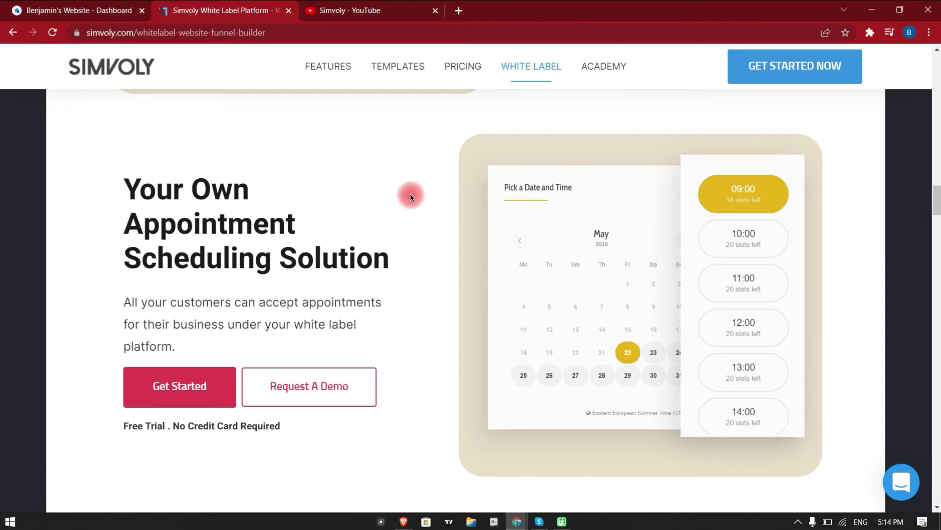
{"action": "scroll", "coordinate": [374, 191], "scroll_direction": "up", "scroll_amount": 1}
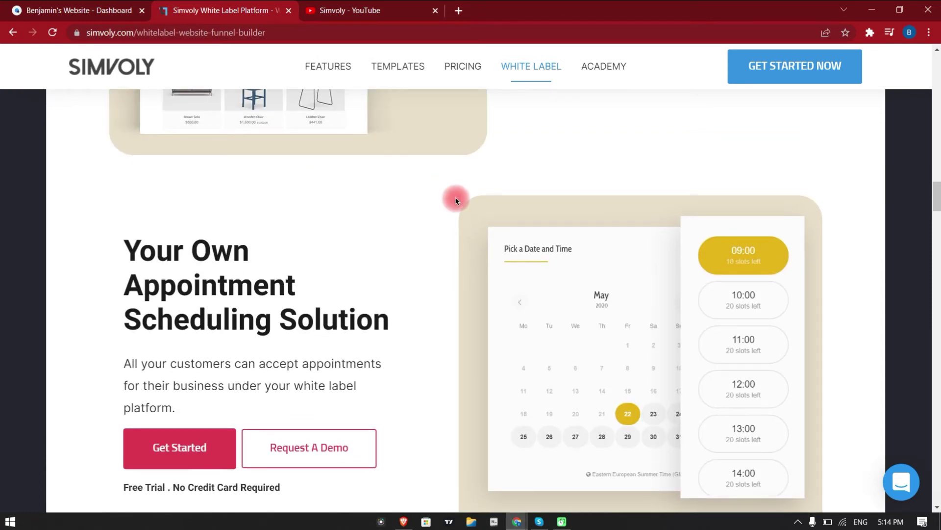
{"action": "scroll", "coordinate": [416, 216], "scroll_direction": "down", "scroll_amount": 8}
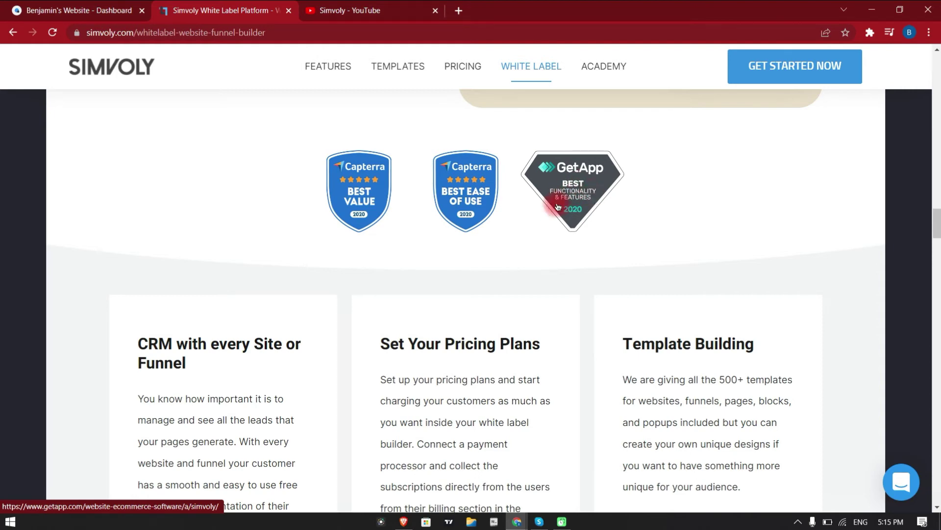
Step: Read the rest of the White Label page, including its supported languages, customer testimonials and closing sign-up section
{"action": "scroll", "coordinate": [592, 265], "scroll_direction": "down", "scroll_amount": 5}
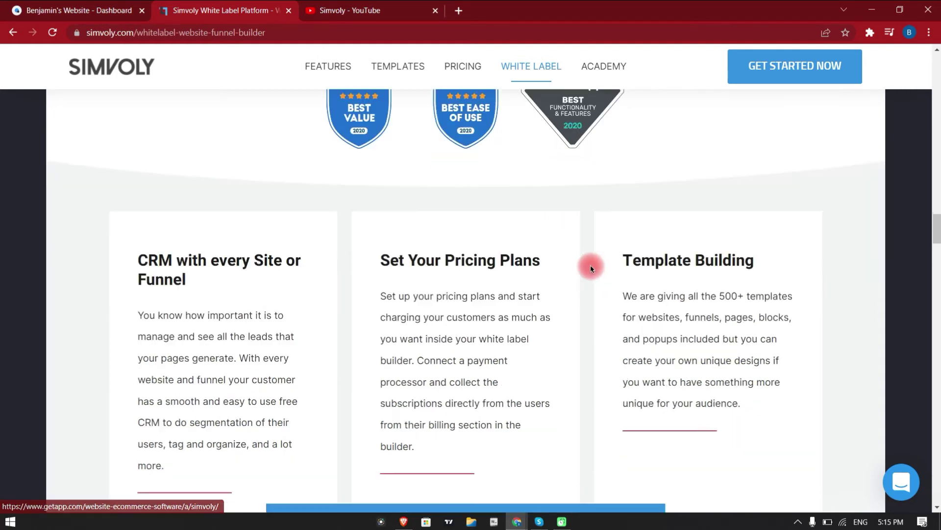
{"action": "scroll", "coordinate": [532, 229], "scroll_direction": "down", "scroll_amount": 7}
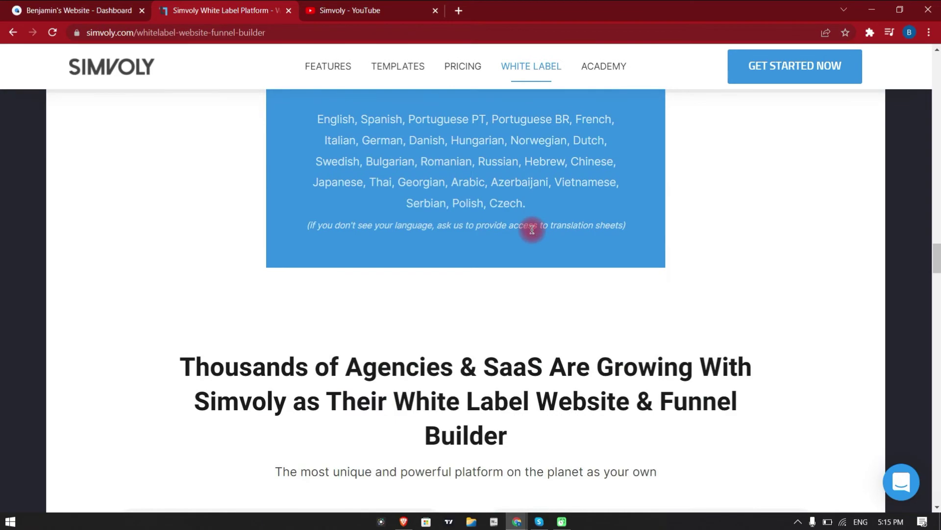
{"action": "scroll", "coordinate": [532, 229], "scroll_direction": "down", "scroll_amount": 20}
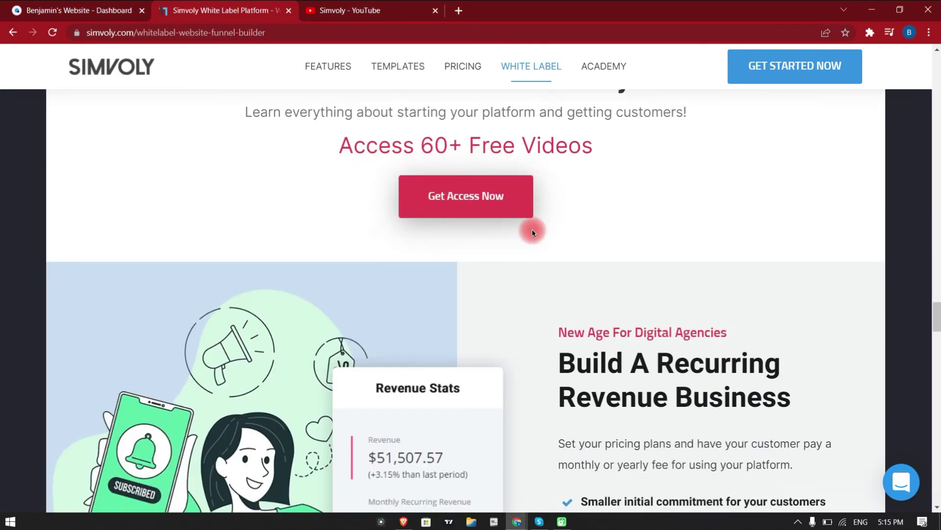
{"action": "scroll", "coordinate": [532, 229], "scroll_direction": "down", "scroll_amount": 20}
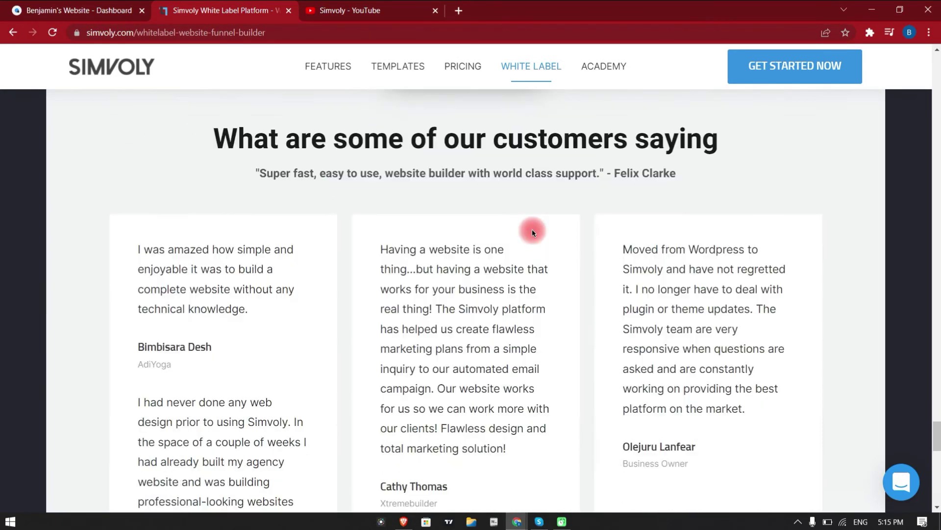
{"action": "scroll", "coordinate": [531, 229], "scroll_direction": "down", "scroll_amount": 3}
{"action": "scroll", "coordinate": [531, 231], "scroll_direction": "up", "scroll_amount": 3}
{"action": "left_click_drag", "start_coordinate": [214, 139], "coordinate": [721, 135]}
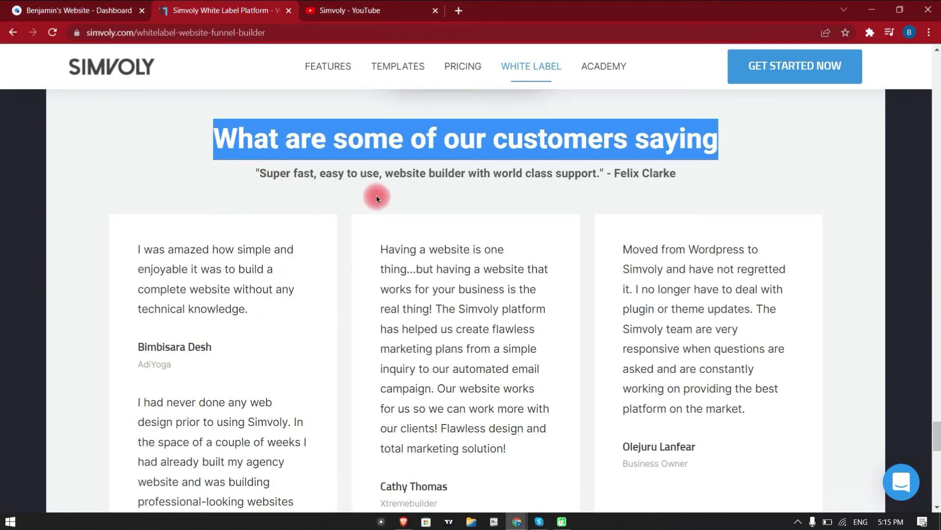
{"action": "scroll", "coordinate": [433, 358], "scroll_direction": "down", "scroll_amount": 8}
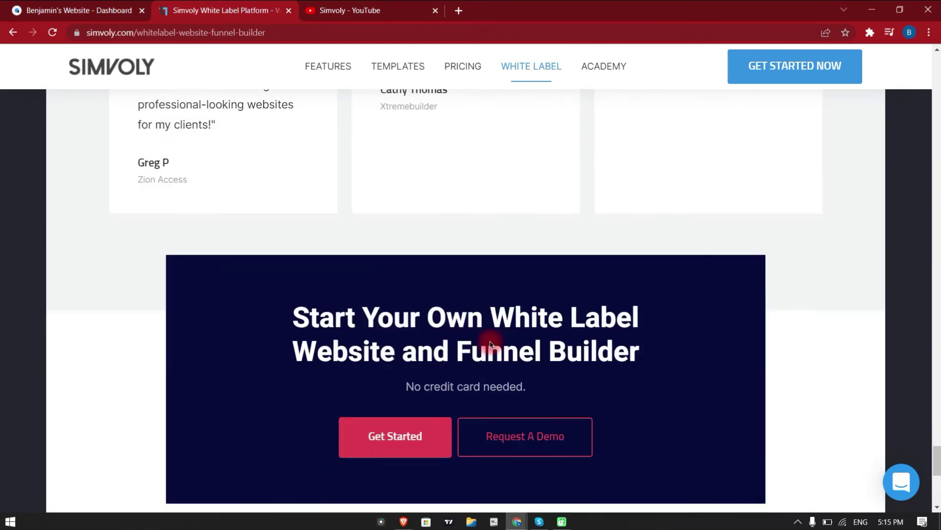
{"action": "scroll", "coordinate": [490, 343], "scroll_direction": "down", "scroll_amount": 4}
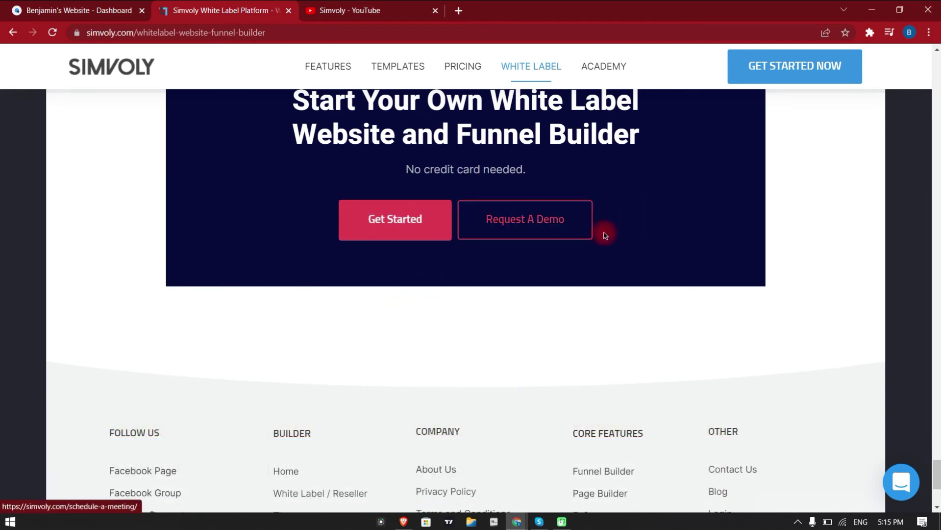
{"action": "scroll", "coordinate": [528, 266], "scroll_direction": "up", "scroll_amount": 2}
{"action": "scroll", "coordinate": [527, 267], "scroll_direction": "up", "scroll_amount": 2}
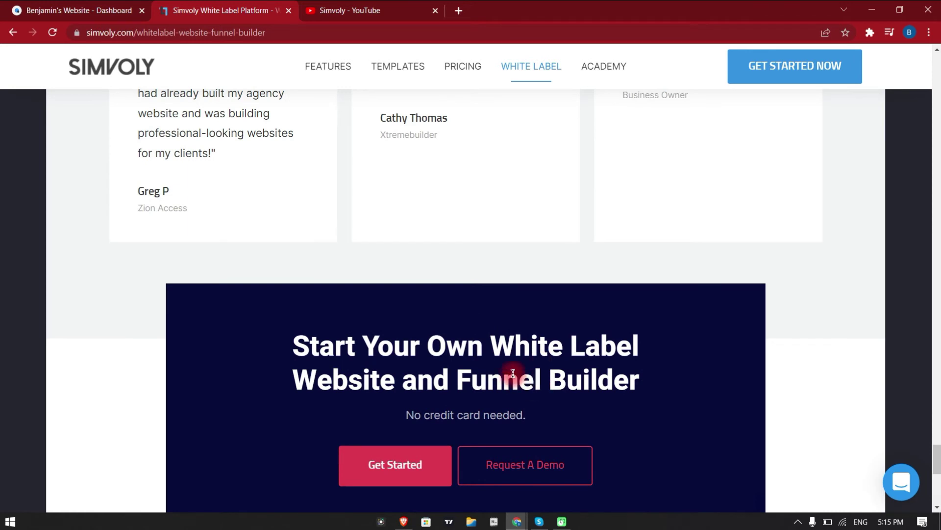
{"action": "scroll", "coordinate": [509, 378], "scroll_direction": "up", "scroll_amount": 4}
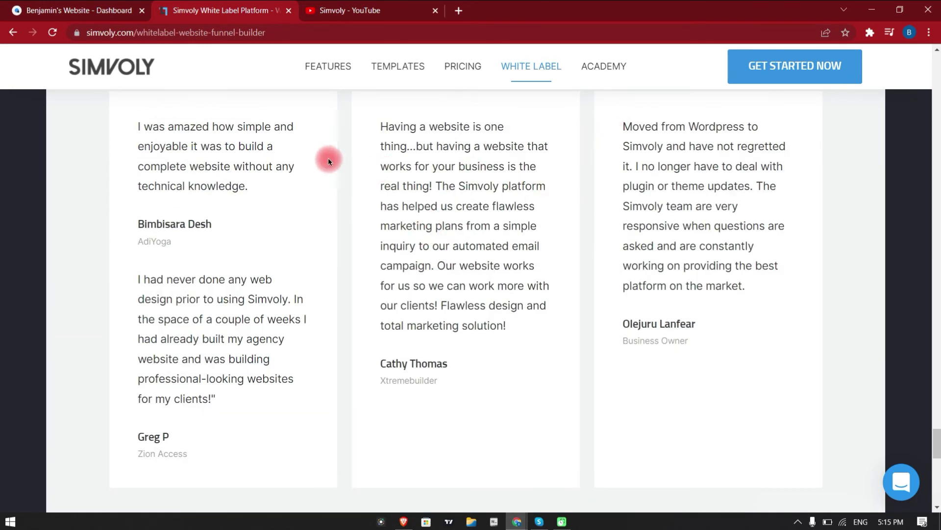
{"action": "scroll", "coordinate": [329, 161], "scroll_direction": "up", "scroll_amount": 1}
Step: Review the White Label page's opening headline and its overview of websites, e-commerce, funnels, email marketing, CRM and appointments
{"action": "scroll", "coordinate": [401, 152], "scroll_direction": "up", "scroll_amount": 10}
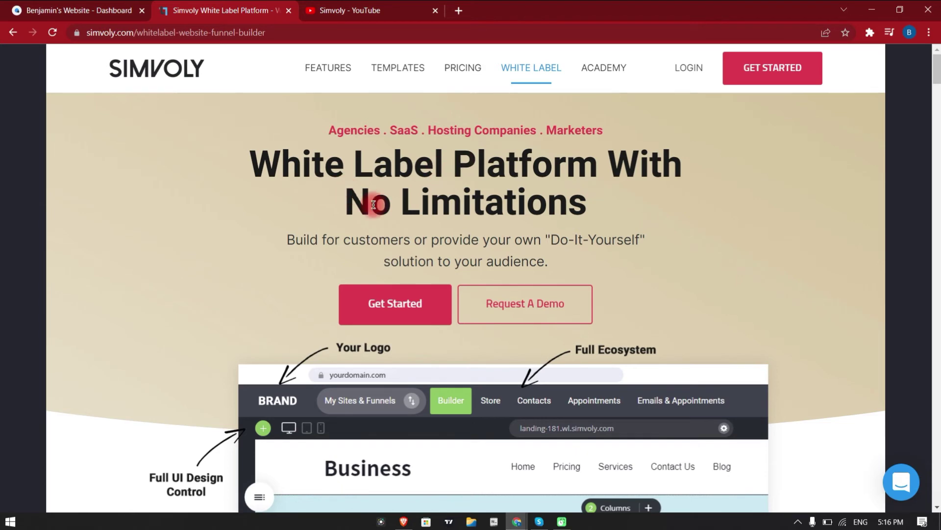
{"action": "scroll", "coordinate": [641, 147], "scroll_direction": "down", "scroll_amount": 1}
{"action": "scroll", "coordinate": [641, 146], "scroll_direction": "down", "scroll_amount": 8}
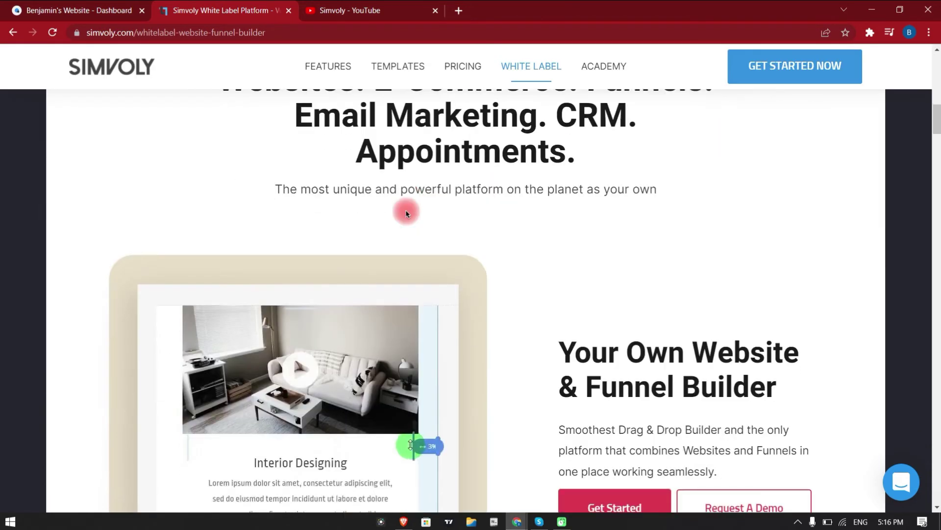
{"action": "scroll", "coordinate": [419, 275], "scroll_direction": "up", "scroll_amount": 5}
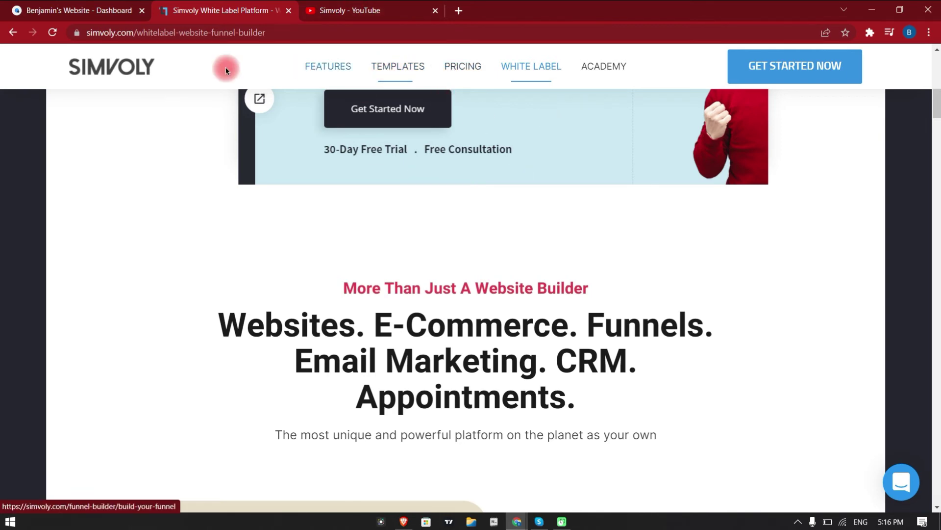
{"action": "scroll", "coordinate": [490, 304], "scroll_direction": "down", "scroll_amount": 4}
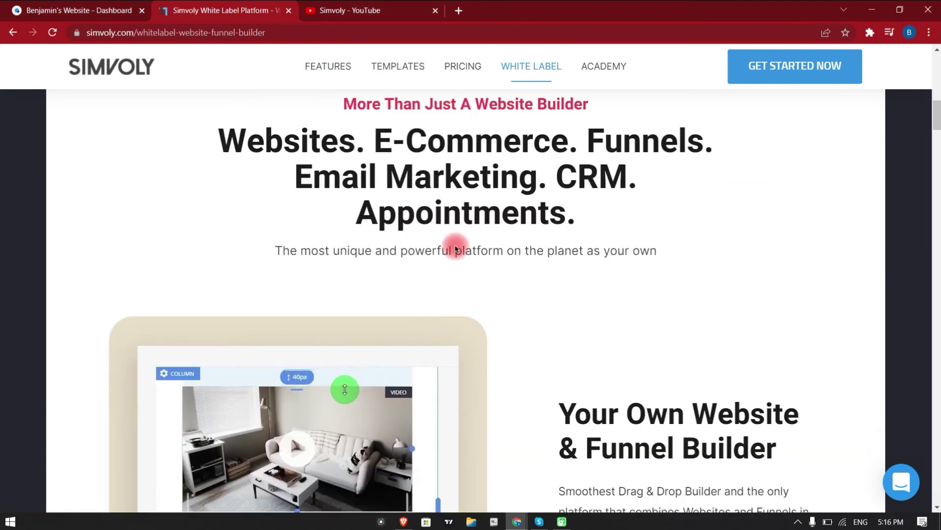
Step: Open the Pricing page and compare the four plans' prices and basic features, including the SSL and CRM explanations
{"action": "left_click", "coordinate": [462, 65]}
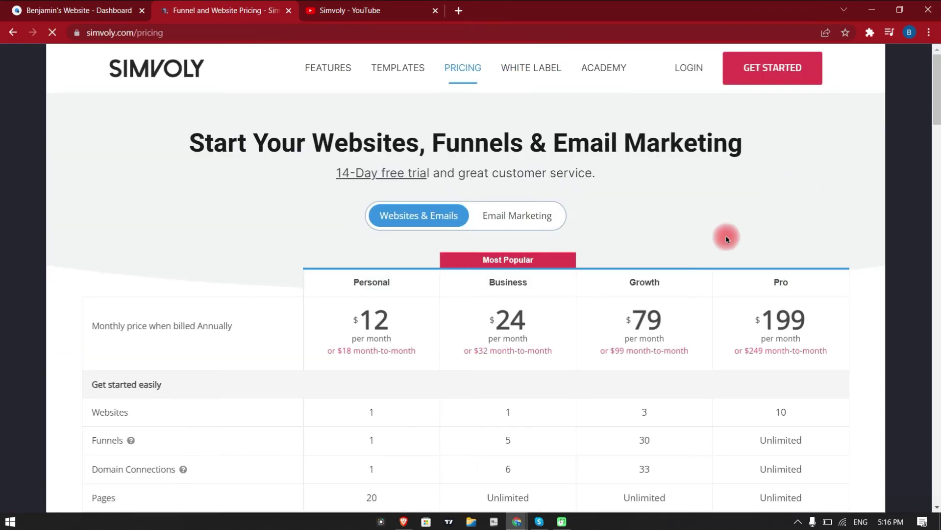
{"action": "scroll", "coordinate": [637, 333], "scroll_direction": "down", "scroll_amount": 4}
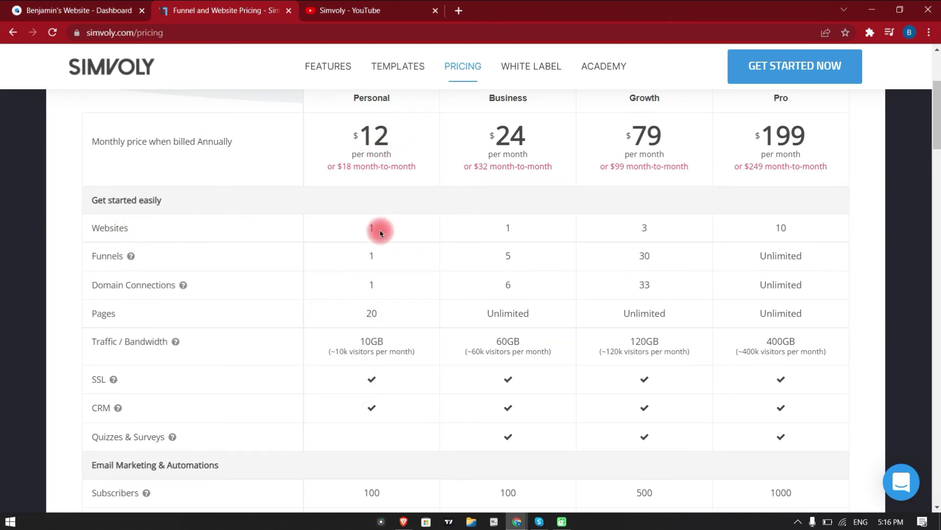
{"action": "left_click_drag", "start_coordinate": [374, 135], "coordinate": [525, 137]}
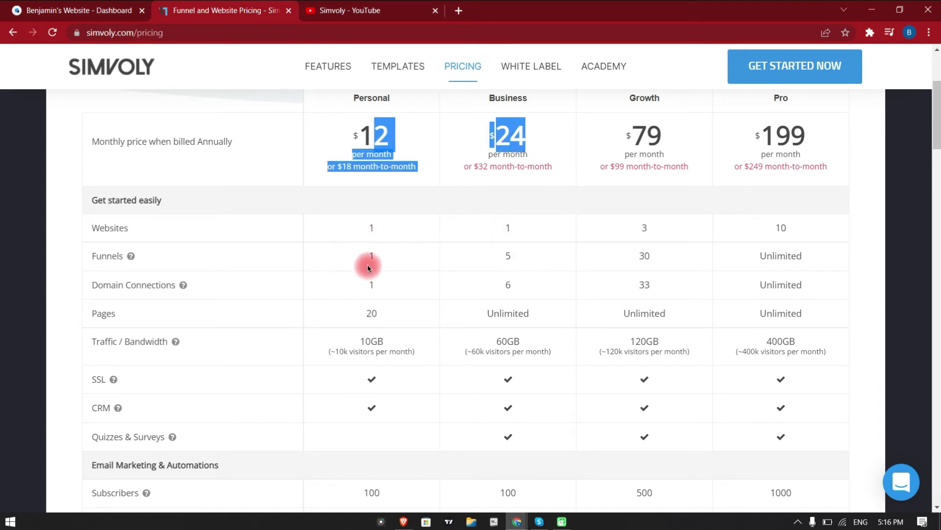
{"action": "scroll", "coordinate": [519, 218], "scroll_direction": "up", "scroll_amount": 3}
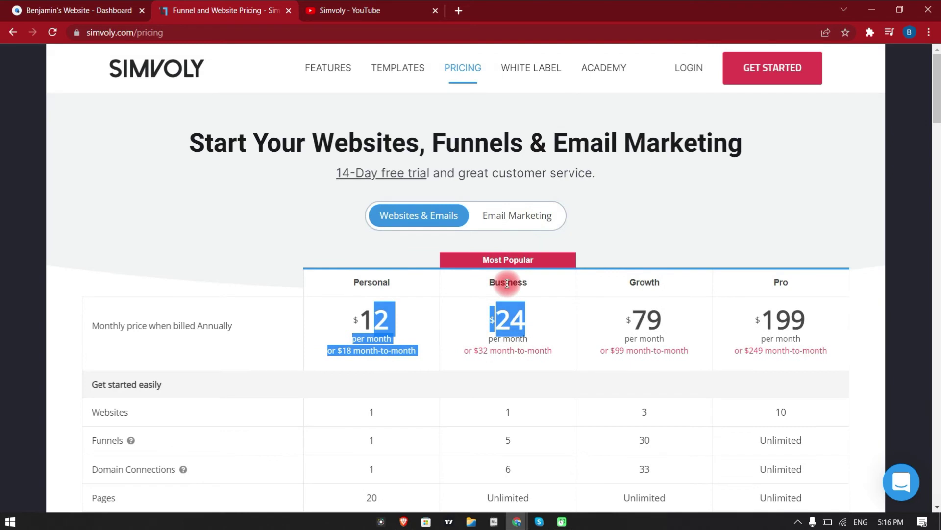
{"action": "scroll", "coordinate": [528, 289], "scroll_direction": "down", "scroll_amount": 5}
{"action": "scroll", "coordinate": [528, 290], "scroll_direction": "up", "scroll_amount": 2}
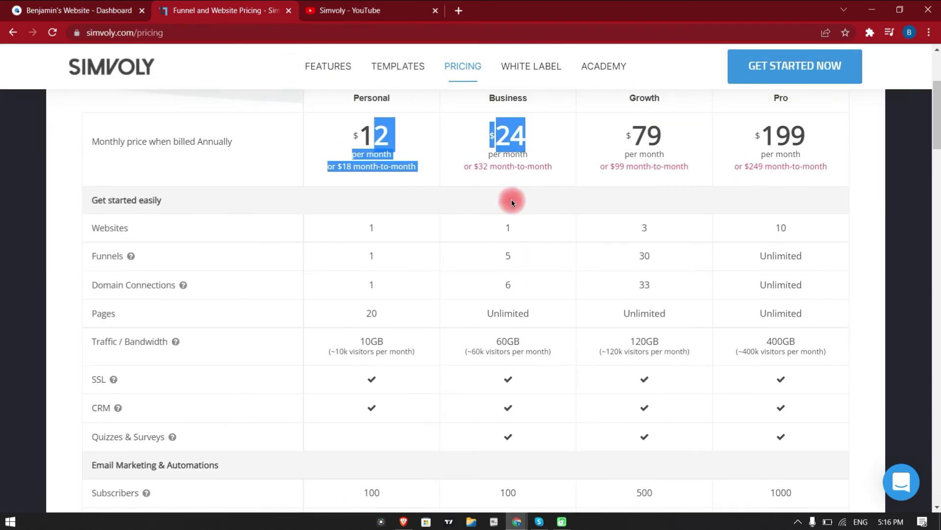
{"action": "left_click", "coordinate": [519, 257]}
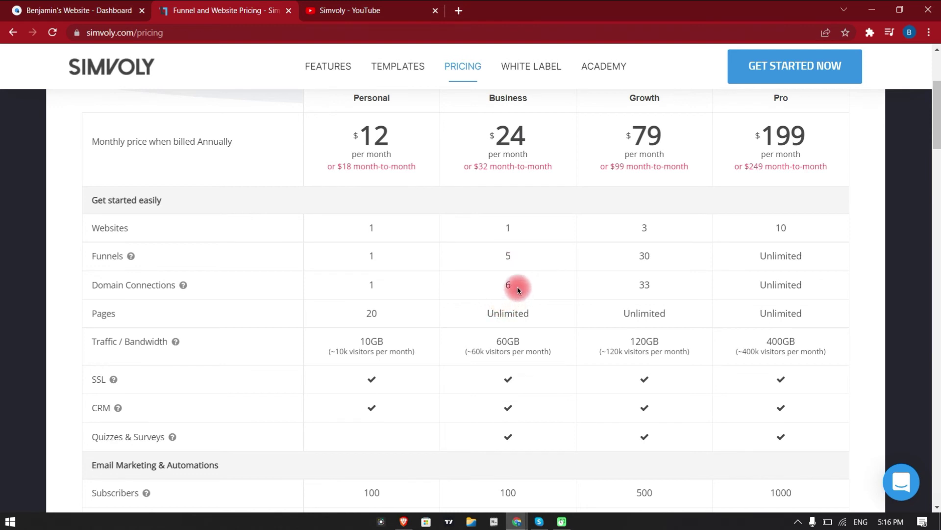
{"action": "mouse_move", "coordinate": [174, 287]}
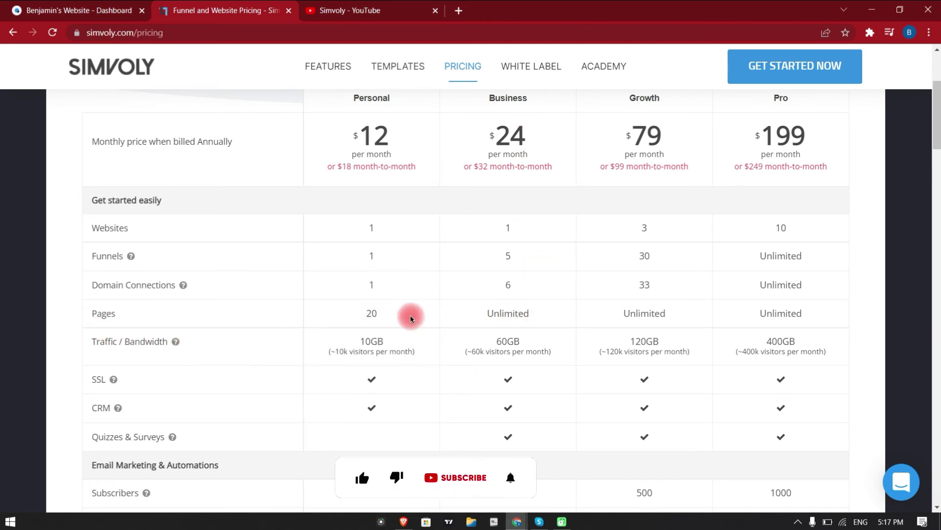
{"action": "mouse_move", "coordinate": [134, 343]}
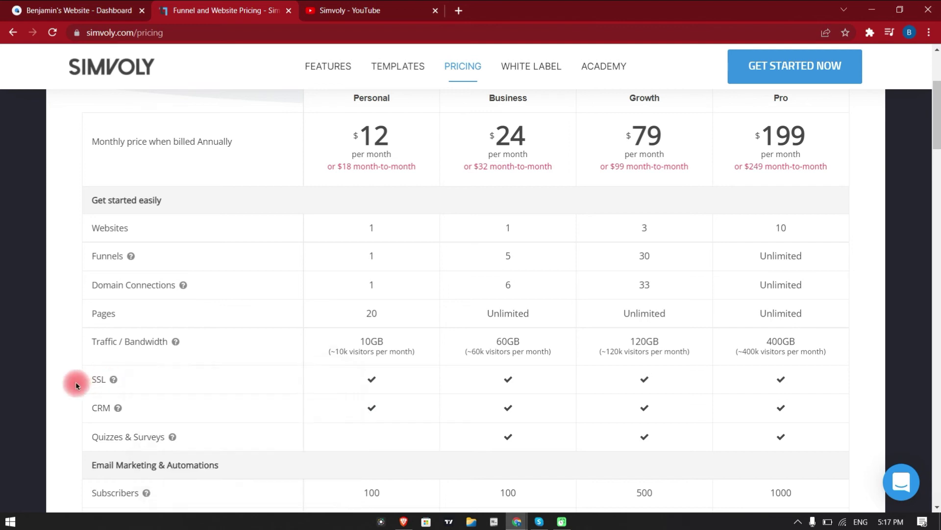
{"action": "mouse_move", "coordinate": [96, 382]}
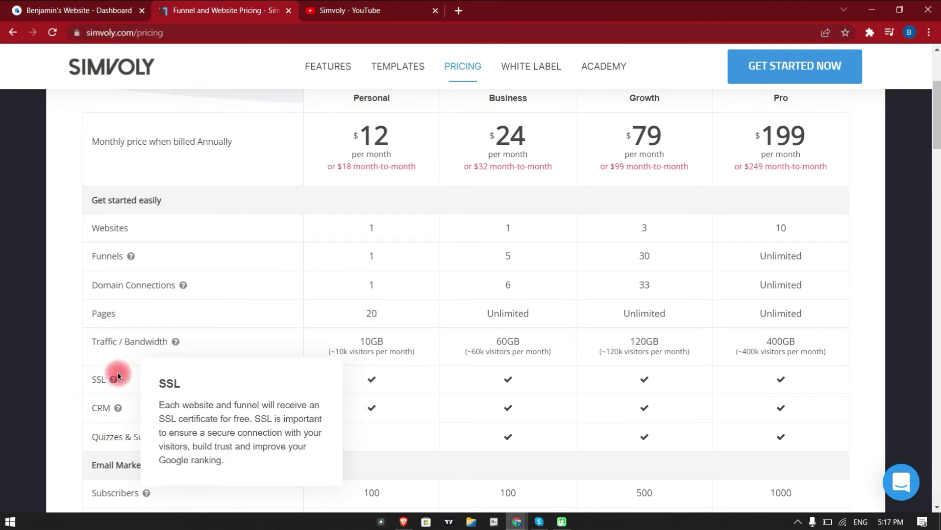
{"action": "mouse_move", "coordinate": [93, 410]}
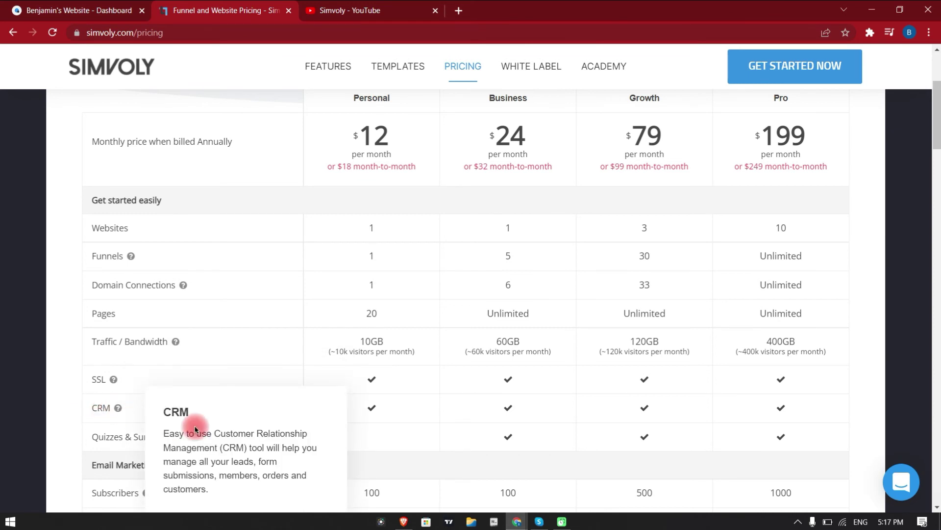
Step: Compare the plans' Quizzes & Surveys availability and Email Marketing & Automations limits, including the Subscribers explanation
{"action": "scroll", "coordinate": [894, 257], "scroll_direction": "down", "scroll_amount": 3}
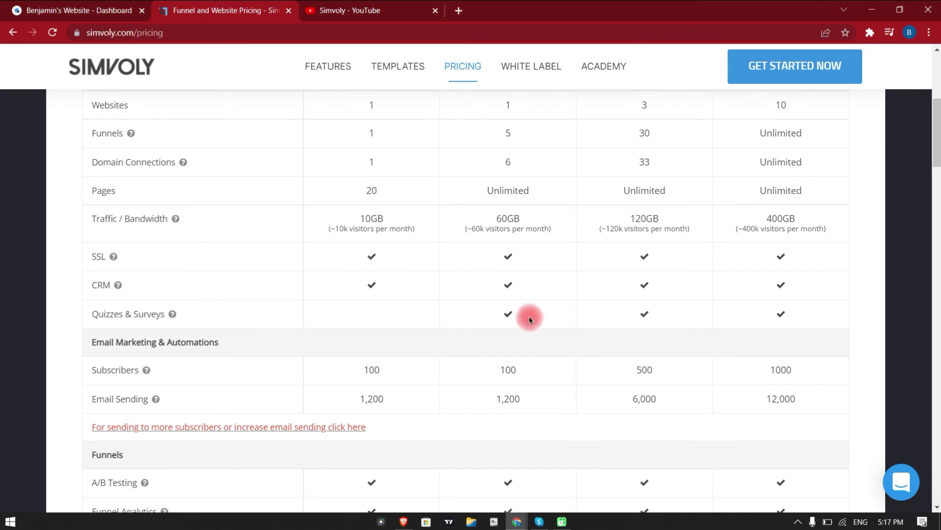
{"action": "scroll", "coordinate": [530, 316], "scroll_direction": "up", "scroll_amount": 6}
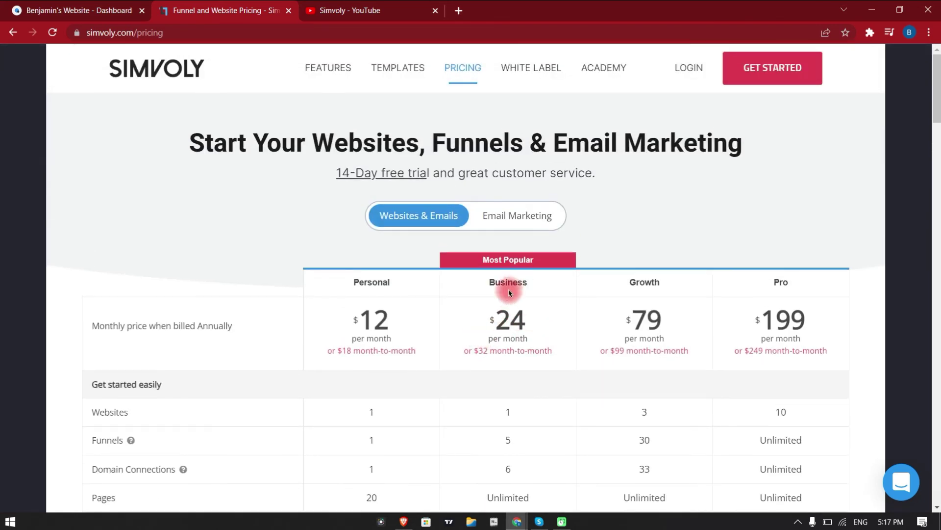
{"action": "scroll", "coordinate": [559, 357], "scroll_direction": "down", "scroll_amount": 4}
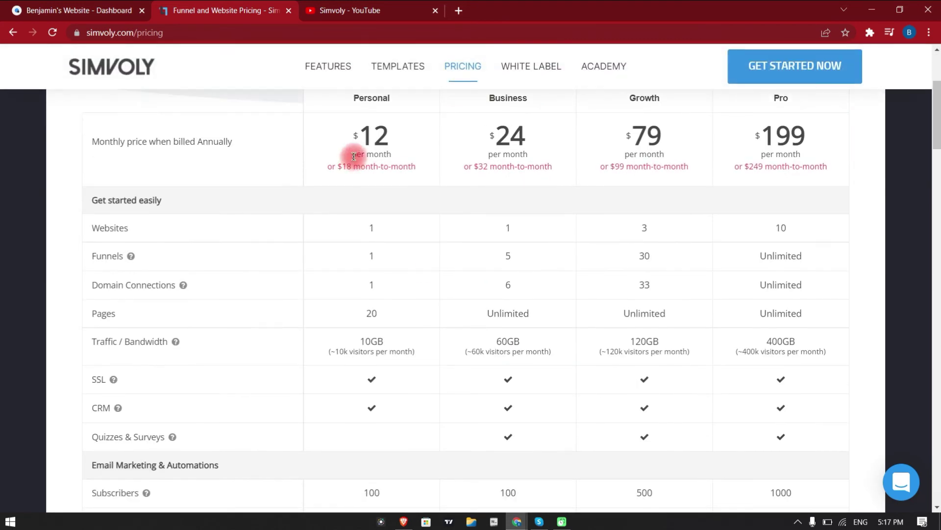
{"action": "scroll", "coordinate": [395, 311], "scroll_direction": "down", "scroll_amount": 2}
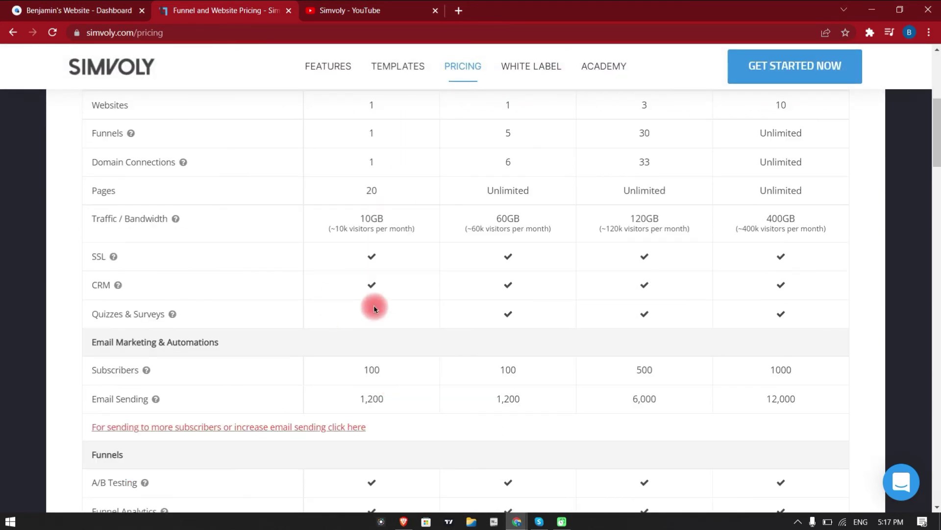
{"action": "scroll", "coordinate": [373, 310], "scroll_direction": "down", "scroll_amount": 1}
{"action": "mouse_move", "coordinate": [146, 308]}
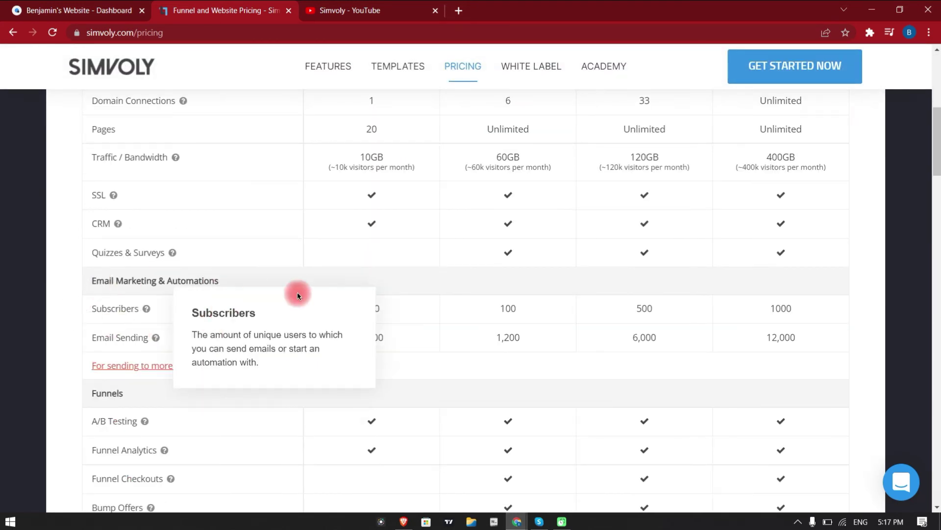
{"action": "scroll", "coordinate": [384, 325], "scroll_direction": "up", "scroll_amount": 4}
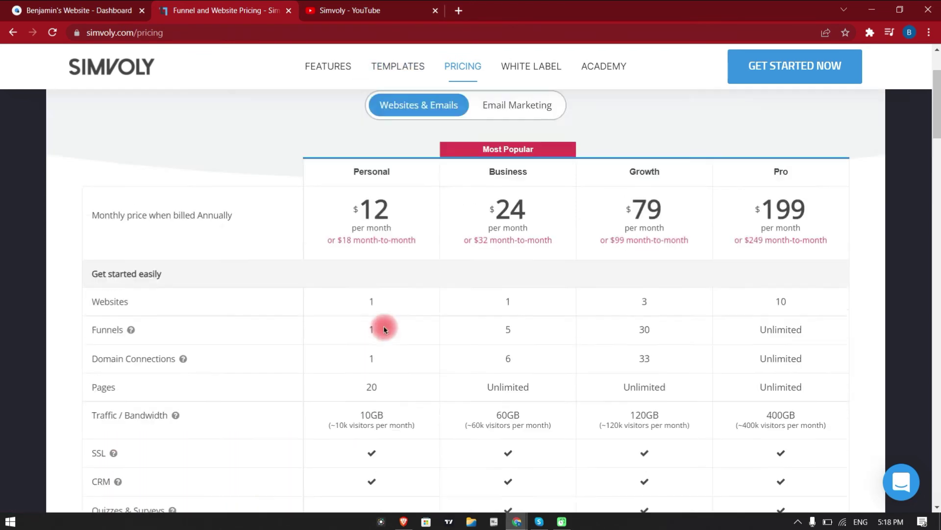
{"action": "scroll", "coordinate": [384, 326], "scroll_direction": "down", "scroll_amount": 4}
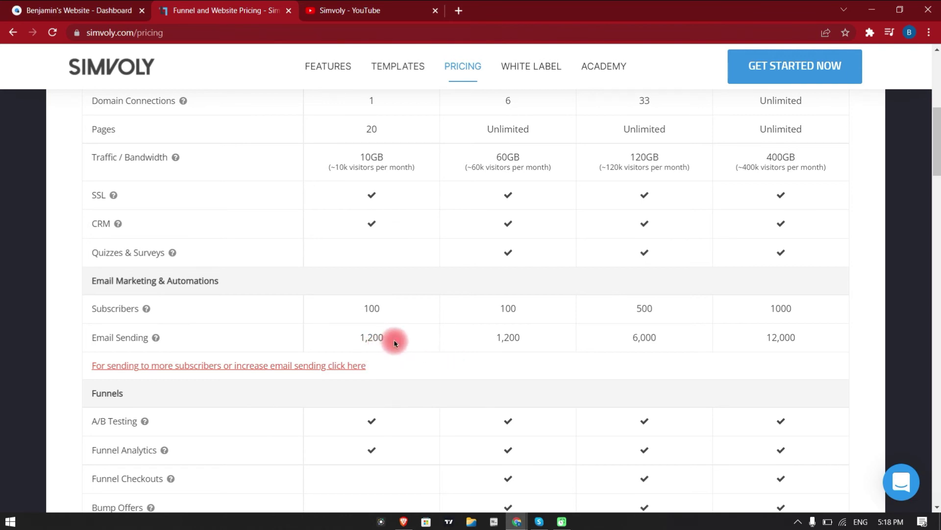
Step: Examine the Funnels section of the pricing table, including Funnel Analytics and Funnel Checkouts, and return to the plan prices
{"action": "scroll", "coordinate": [393, 339], "scroll_direction": "down", "scroll_amount": 5}
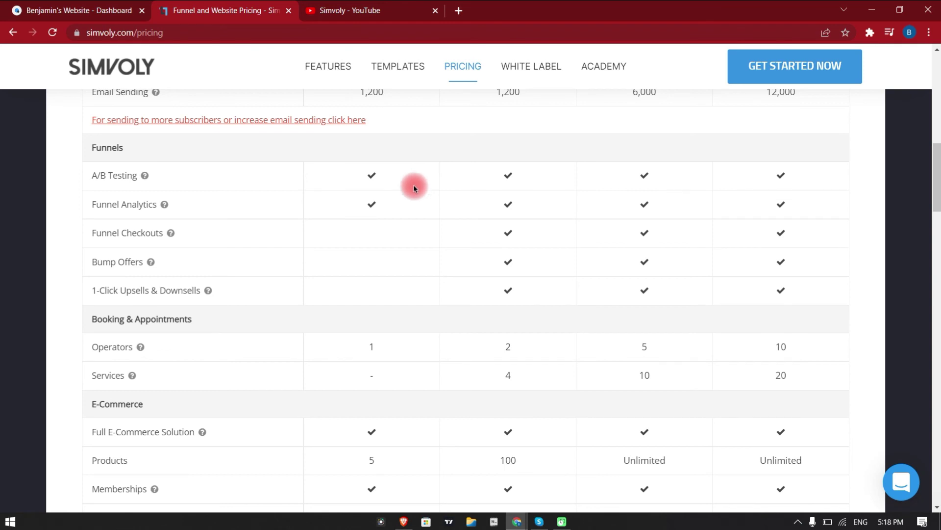
{"action": "mouse_move", "coordinate": [112, 206]}
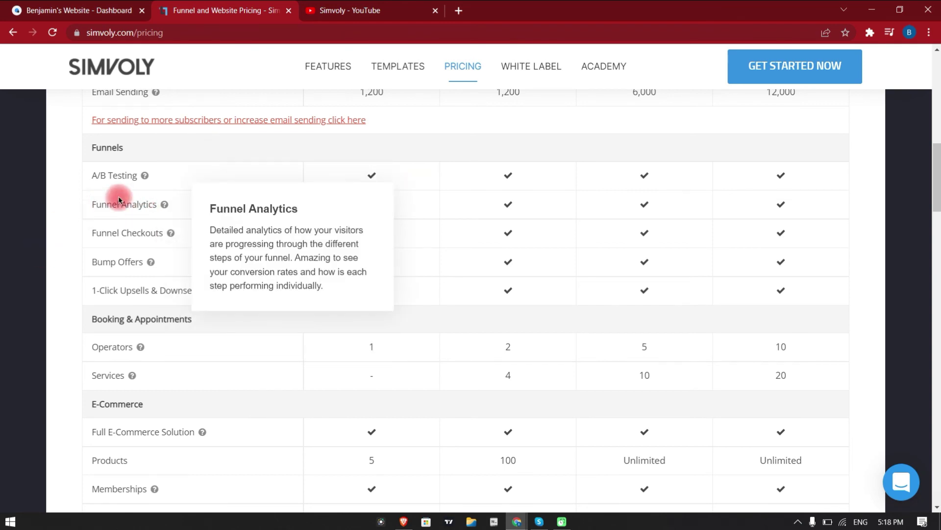
{"action": "scroll", "coordinate": [448, 317], "scroll_direction": "down", "scroll_amount": 4}
{"action": "scroll", "coordinate": [395, 244], "scroll_direction": "up", "scroll_amount": 5}
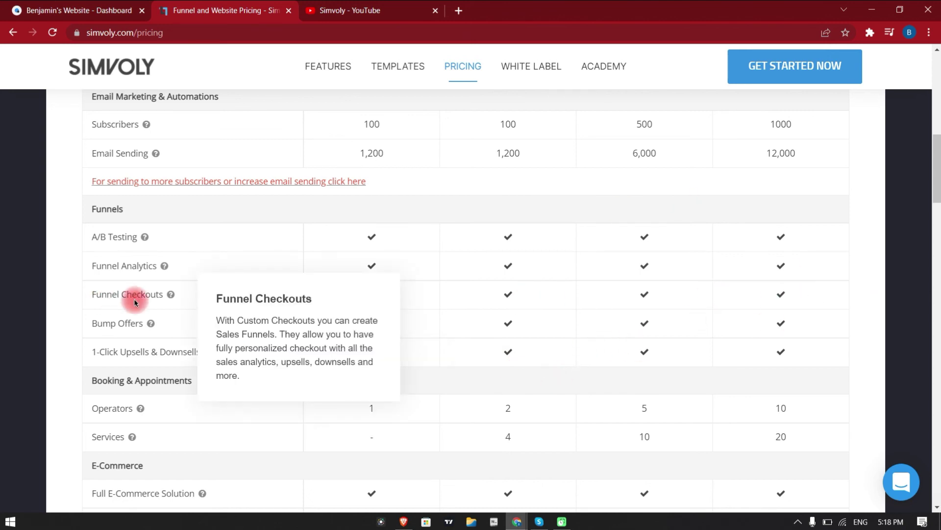
{"action": "mouse_move", "coordinate": [286, 300]}
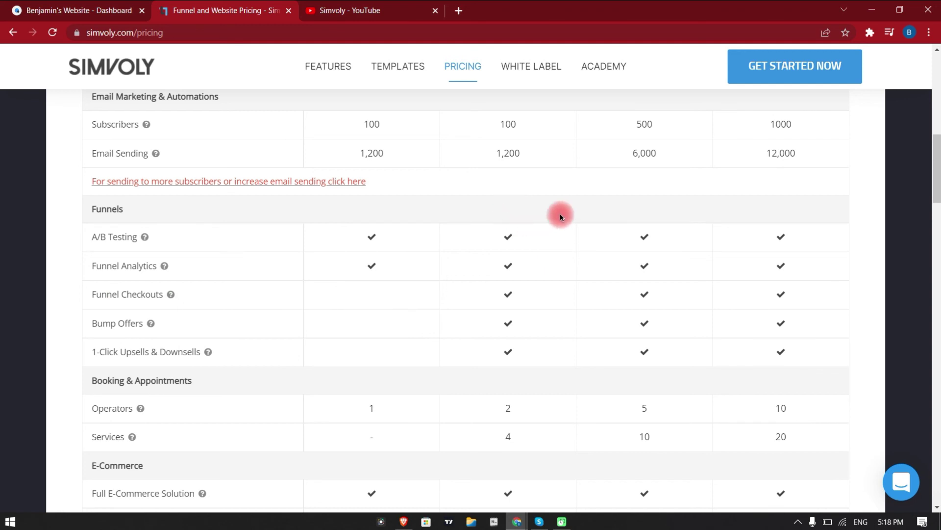
{"action": "scroll", "coordinate": [643, 296], "scroll_direction": "up", "scroll_amount": 3}
{"action": "scroll", "coordinate": [526, 262], "scroll_direction": "up", "scroll_amount": 7}
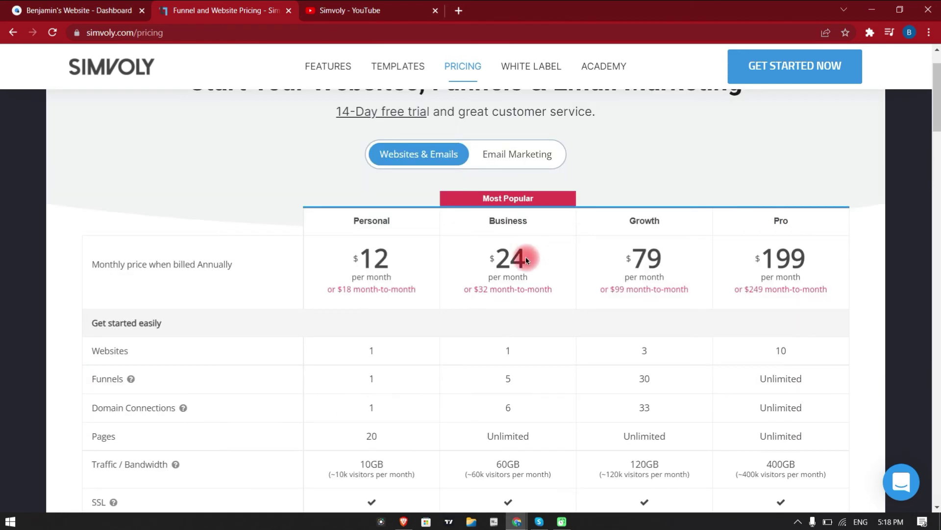
Step: Compare the four plans' Booking & Appointments, E-Commerce and Others sections of the pricing table, including transaction fees, admins and White Label availability
{"action": "scroll", "coordinate": [779, 262], "scroll_direction": "down", "scroll_amount": 4}
{"action": "scroll", "coordinate": [532, 329], "scroll_direction": "down", "scroll_amount": 7}
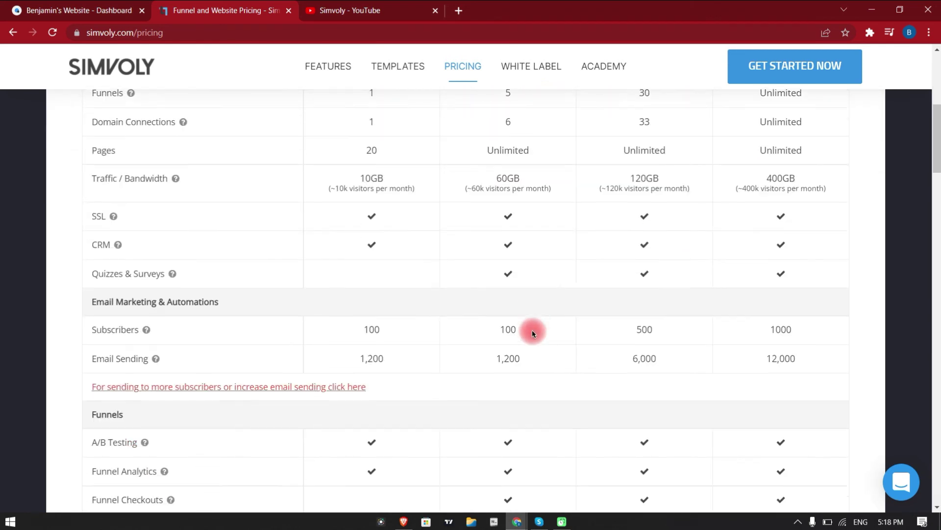
{"action": "scroll", "coordinate": [563, 269], "scroll_direction": "down", "scroll_amount": 3}
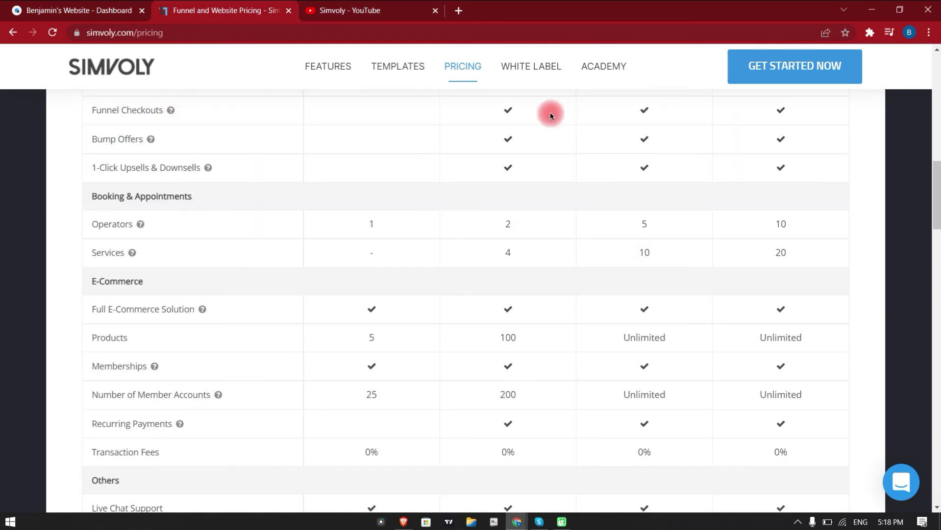
{"action": "scroll", "coordinate": [386, 161], "scroll_direction": "up", "scroll_amount": 9}
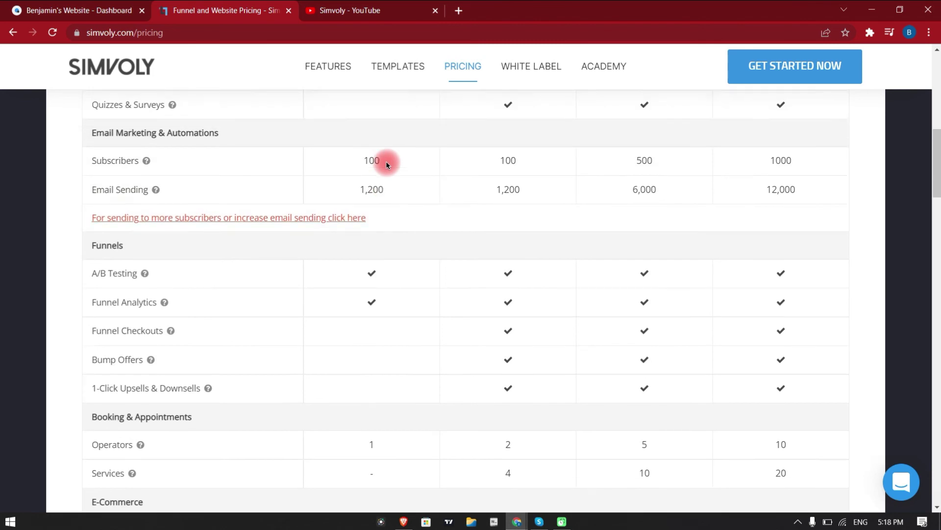
{"action": "scroll", "coordinate": [387, 161], "scroll_direction": "down", "scroll_amount": 15}
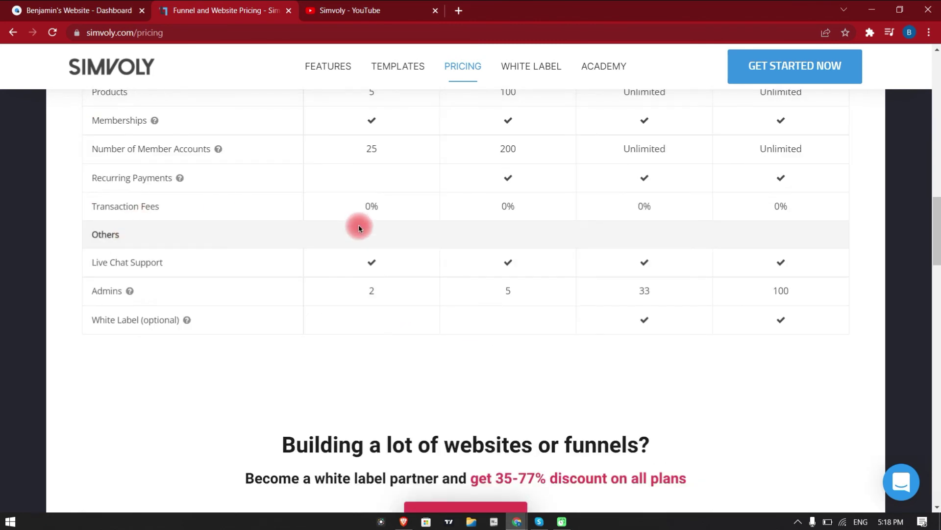
{"action": "scroll", "coordinate": [442, 349], "scroll_direction": "down", "scroll_amount": 1}
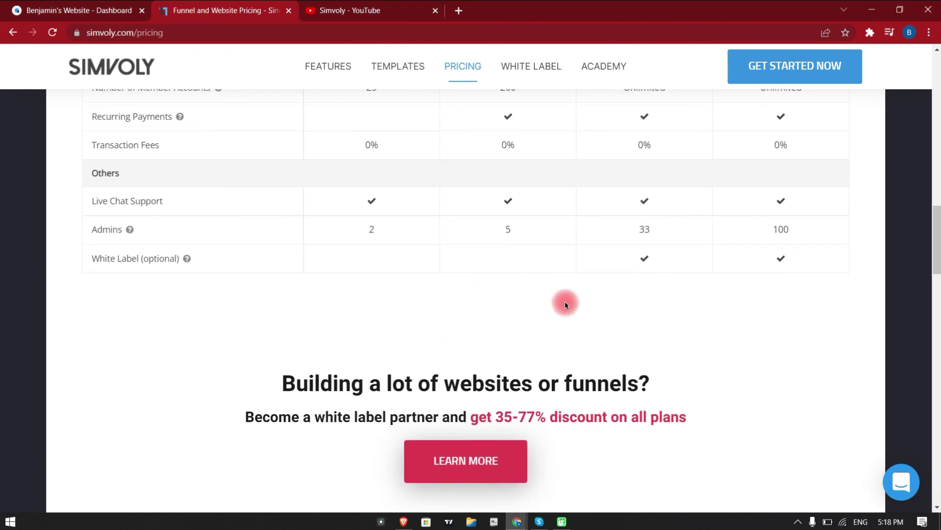
{"action": "scroll", "coordinate": [452, 323], "scroll_direction": "up", "scroll_amount": 3}
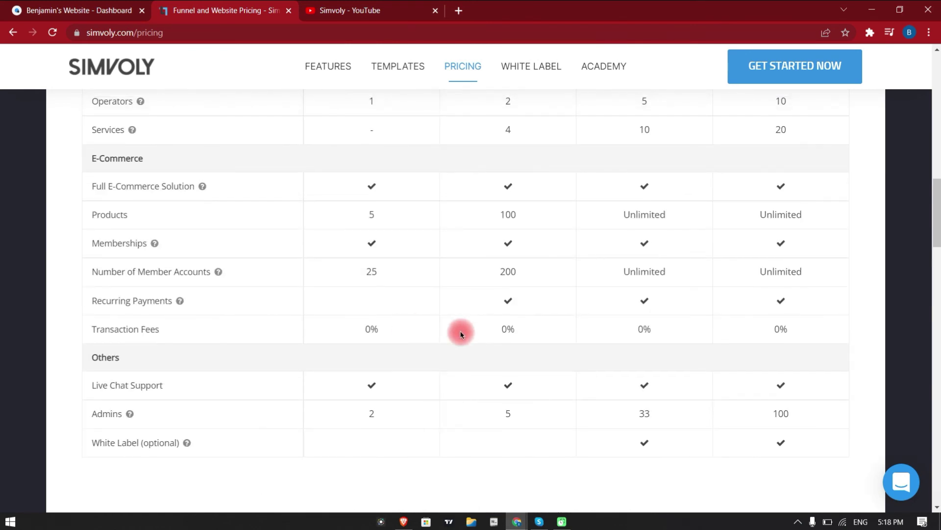
Step: Review the white label partner discount and the money-back guarantee, no credit card and live chat support blurbs, highlighting their key text
{"action": "scroll", "coordinate": [400, 327], "scroll_direction": "down", "scroll_amount": 5}
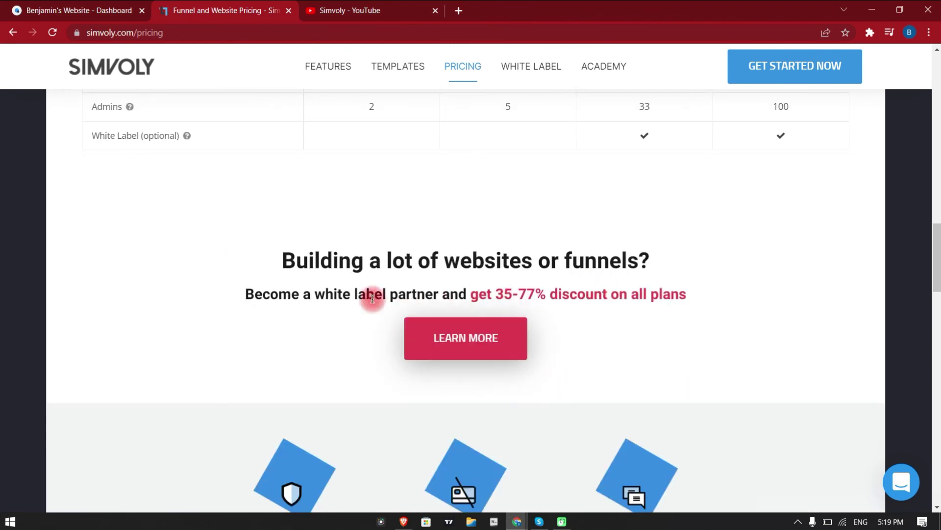
{"action": "left_click_drag", "start_coordinate": [495, 291], "coordinate": [543, 303]}
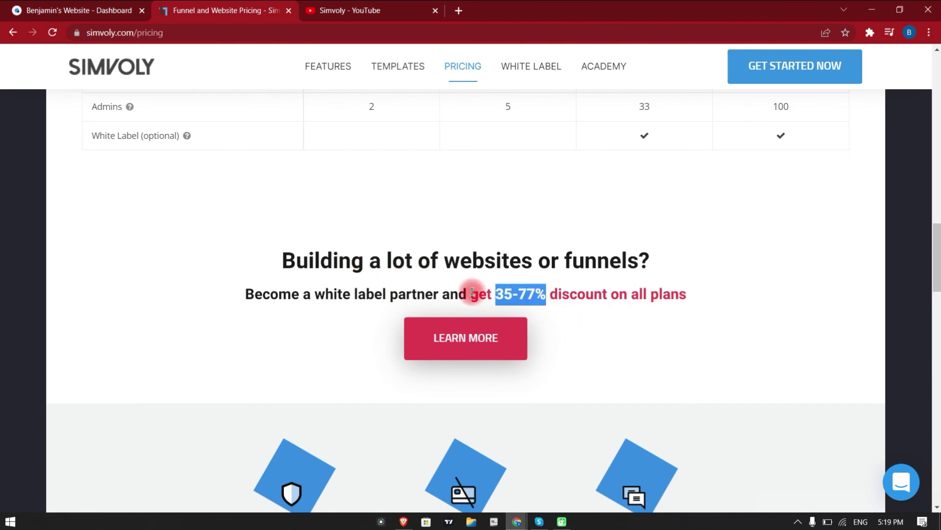
{"action": "scroll", "coordinate": [512, 324], "scroll_direction": "down", "scroll_amount": 5}
{"action": "left_click_drag", "start_coordinate": [193, 294], "coordinate": [381, 309]}
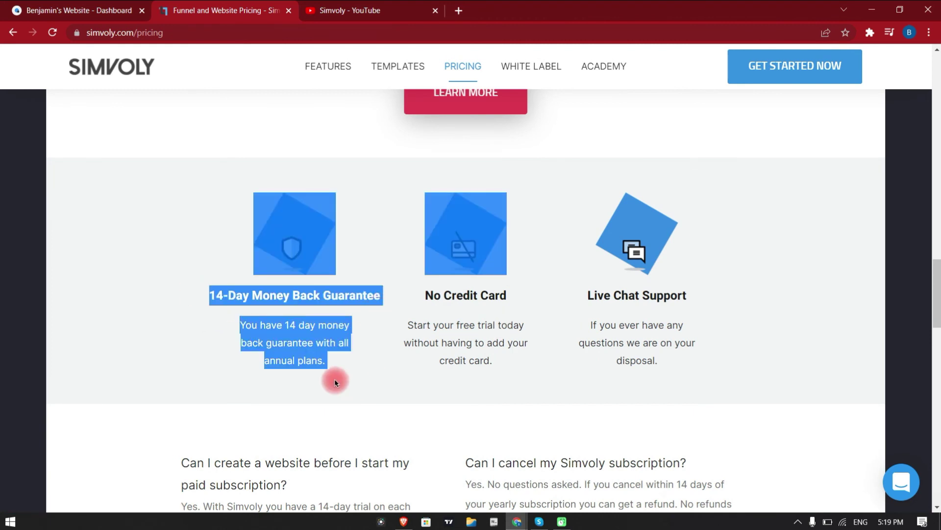
{"action": "left_click", "coordinate": [590, 380]}
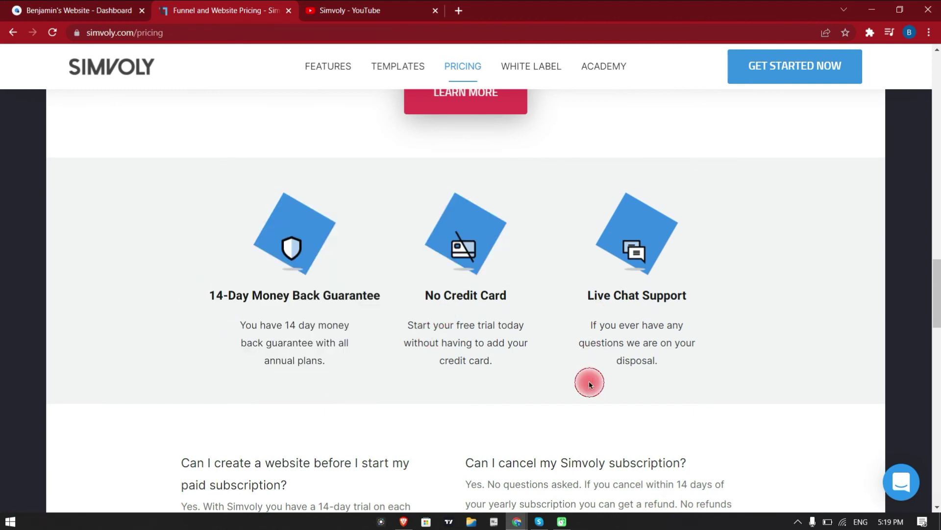
{"action": "left_click_drag", "start_coordinate": [575, 283], "coordinate": [699, 300]}
{"action": "left_click", "coordinate": [697, 302]}
Step: Read the Pricing page's FAQ on cancellation, support, yearly benefits and hosting, through to the closing free trial banner
{"action": "scroll", "coordinate": [563, 393], "scroll_direction": "down", "scroll_amount": 6}
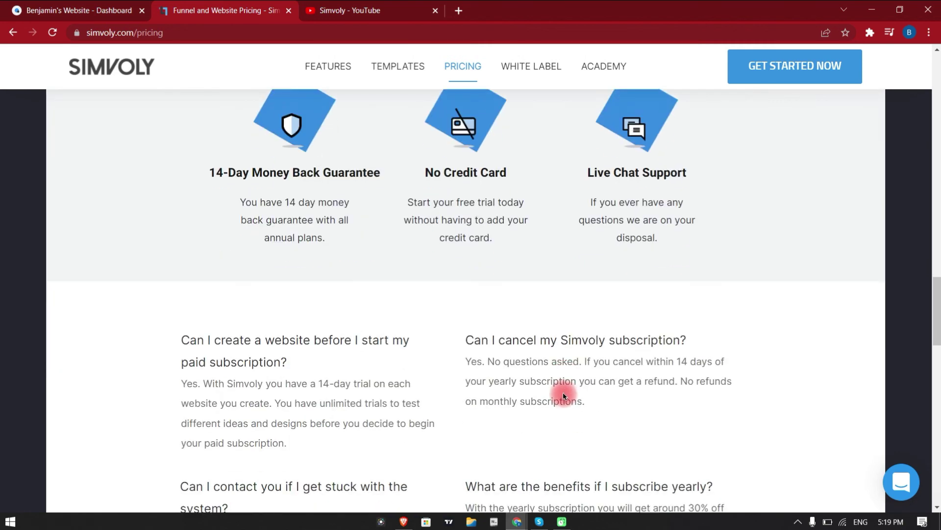
{"action": "scroll", "coordinate": [564, 392], "scroll_direction": "down", "scroll_amount": 6}
{"action": "scroll", "coordinate": [563, 391], "scroll_direction": "up", "scroll_amount": 9}
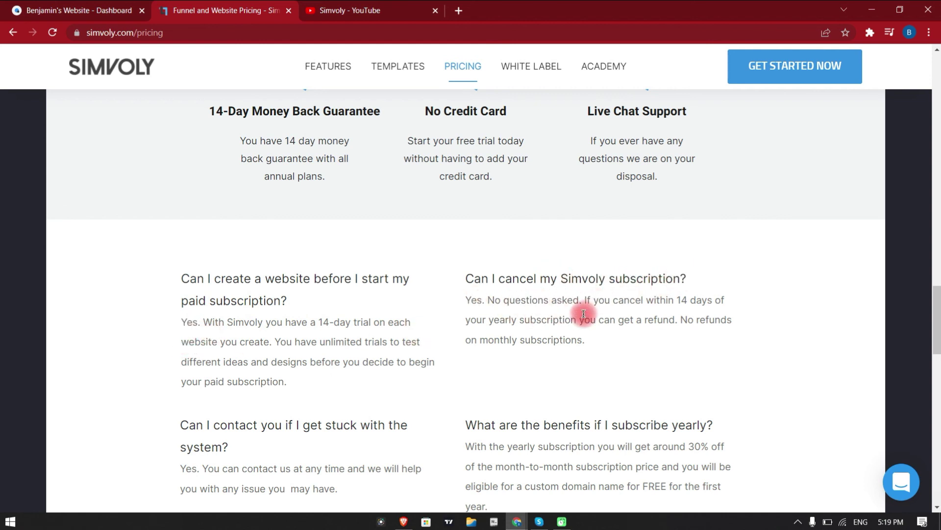
{"action": "scroll", "coordinate": [583, 313], "scroll_direction": "down", "scroll_amount": 5}
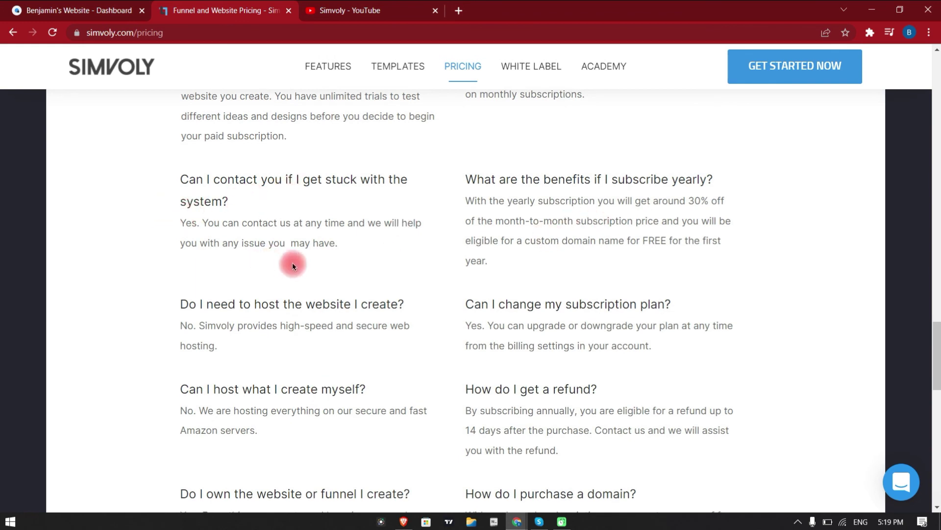
{"action": "scroll", "coordinate": [410, 237], "scroll_direction": "up", "scroll_amount": 1}
{"action": "scroll", "coordinate": [411, 238], "scroll_direction": "down", "scroll_amount": 1}
{"action": "scroll", "coordinate": [314, 309], "scroll_direction": "down", "scroll_amount": 3}
{"action": "scroll", "coordinate": [319, 310], "scroll_direction": "down", "scroll_amount": 5}
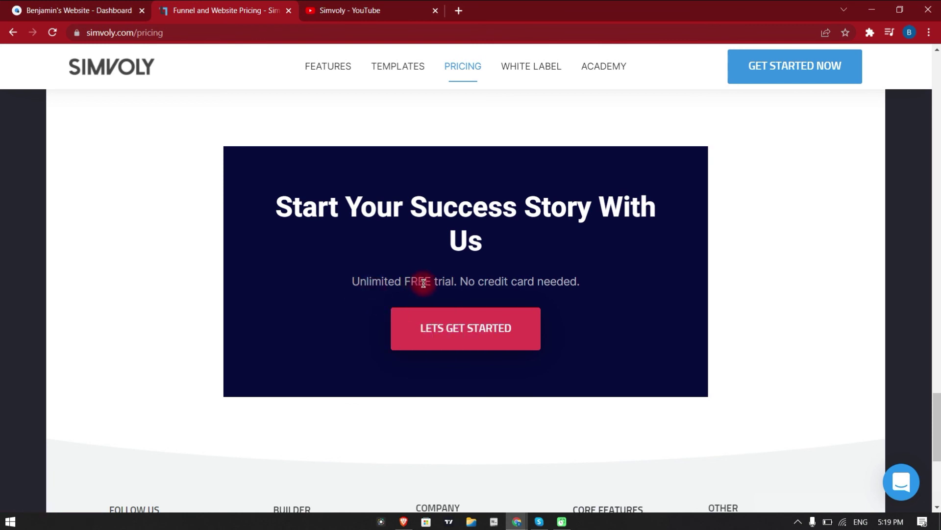
{"action": "scroll", "coordinate": [505, 319], "scroll_direction": "down", "scroll_amount": 1}
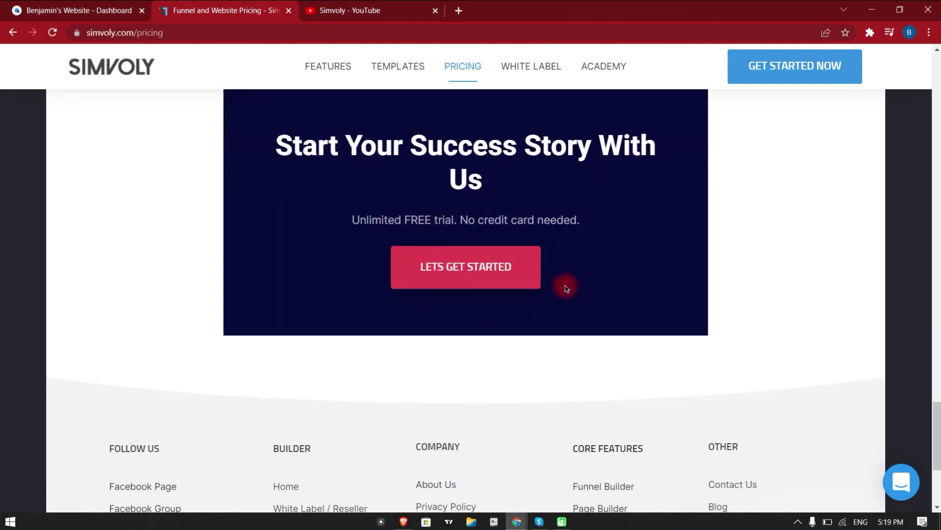
Step: Go back over the FAQ and plan comparison table to the Websites & Emails prices at the start of the page
{"action": "scroll", "coordinate": [426, 126], "scroll_direction": "up", "scroll_amount": 15}
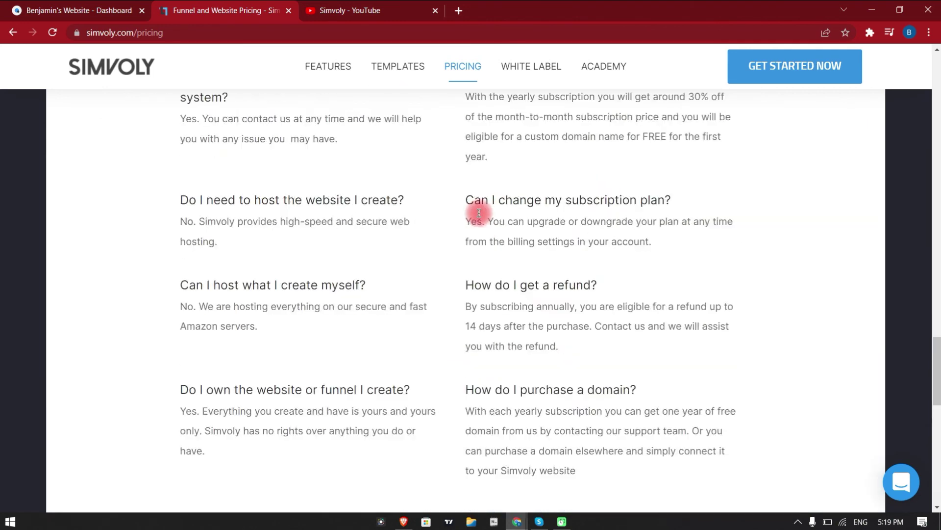
{"action": "scroll", "coordinate": [505, 236], "scroll_direction": "up", "scroll_amount": 18}
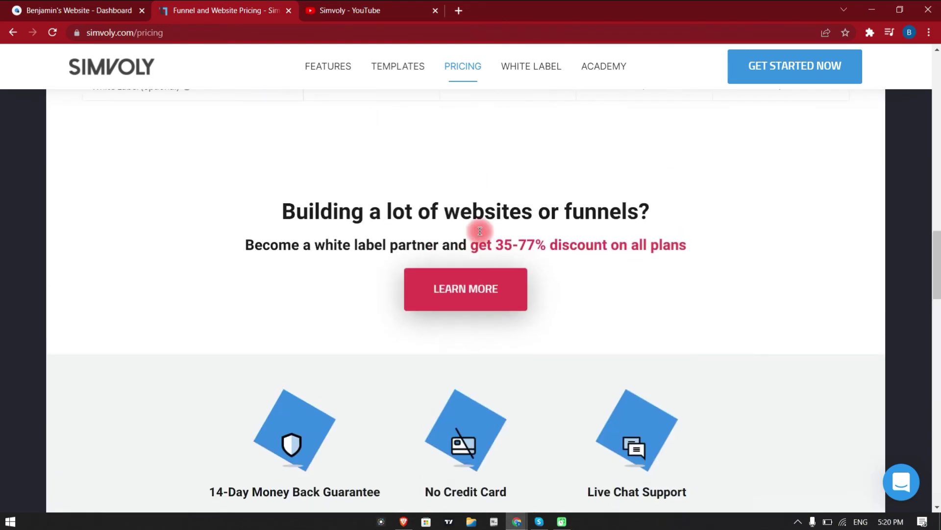
{"action": "scroll", "coordinate": [480, 231], "scroll_direction": "up", "scroll_amount": 12}
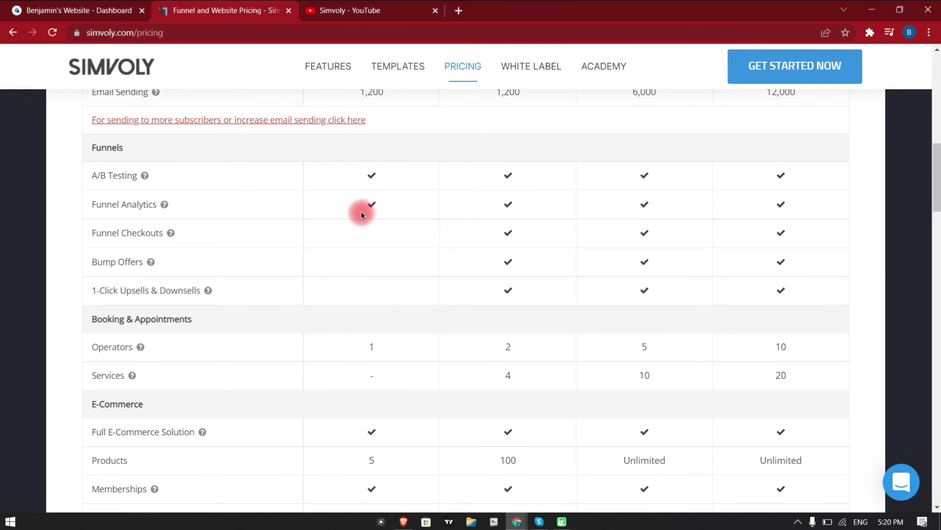
{"action": "scroll", "coordinate": [438, 223], "scroll_direction": "up", "scroll_amount": 4}
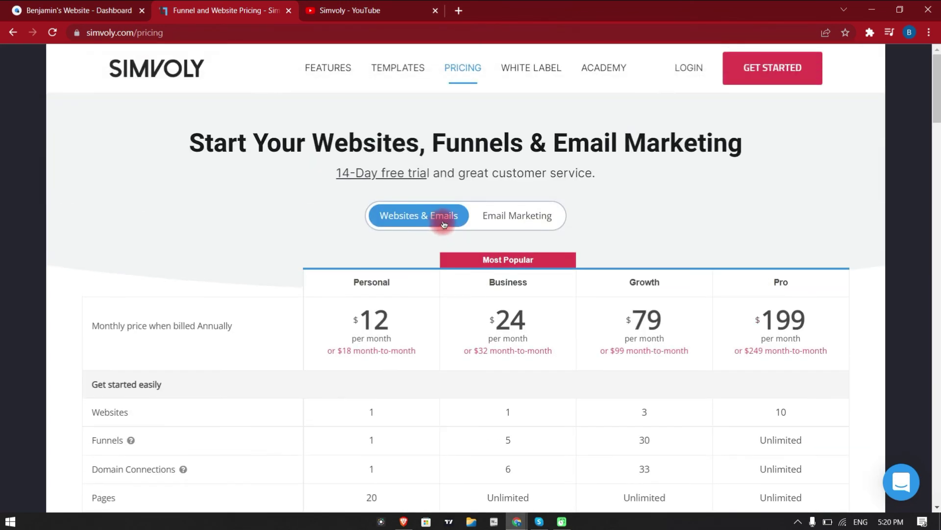
{"action": "mouse_move", "coordinate": [331, 80]}
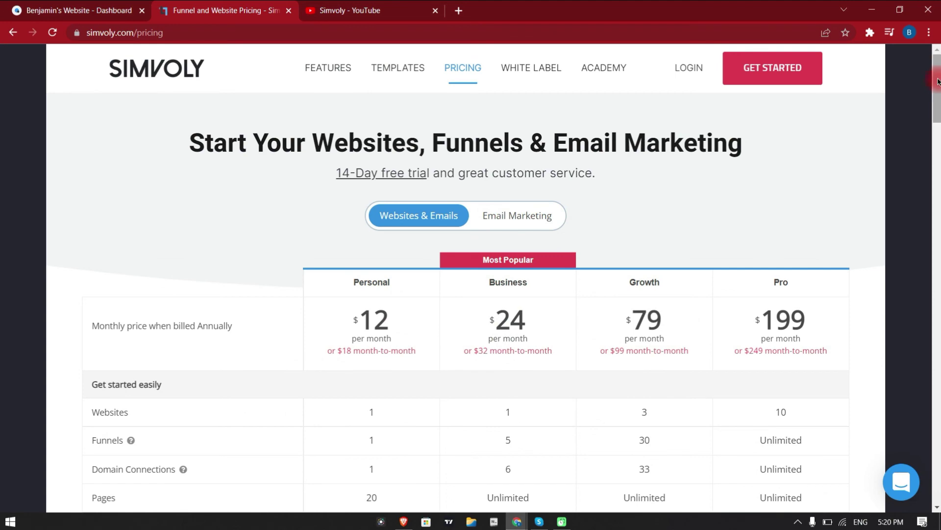
Step: Survey the Pricing page down to its footer links, and return to the FAQ on refunds and domain purchase
{"action": "scroll", "coordinate": [508, 276], "scroll_direction": "down", "scroll_amount": 20}
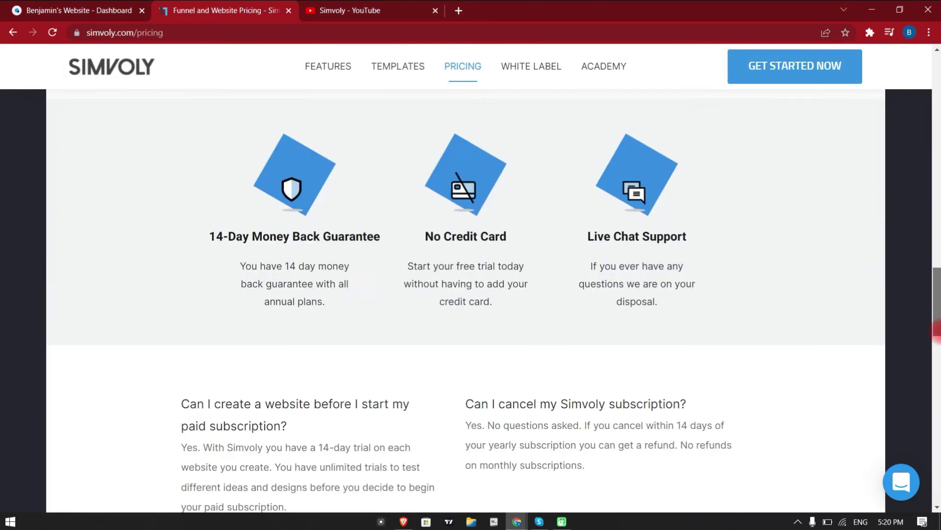
{"action": "scroll", "coordinate": [507, 276], "scroll_direction": "down", "scroll_amount": 12}
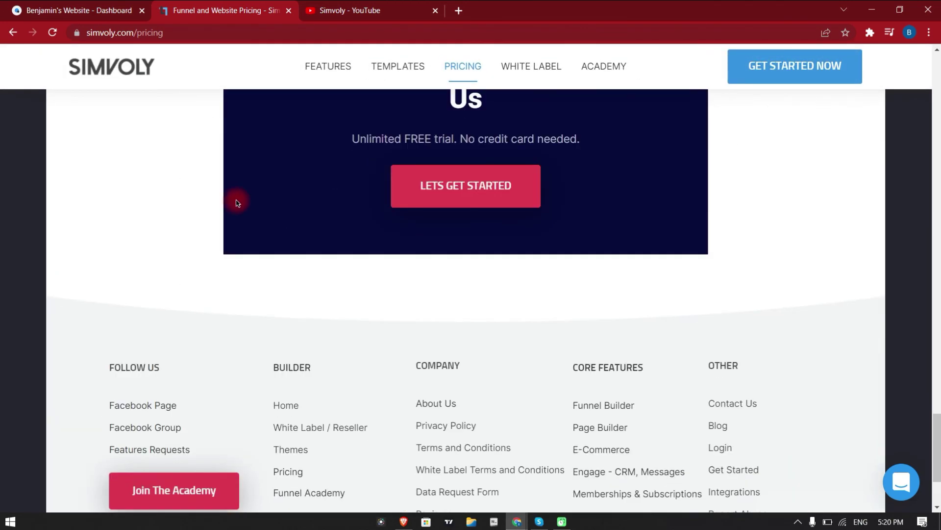
{"action": "scroll", "coordinate": [532, 326], "scroll_direction": "down", "scroll_amount": 3}
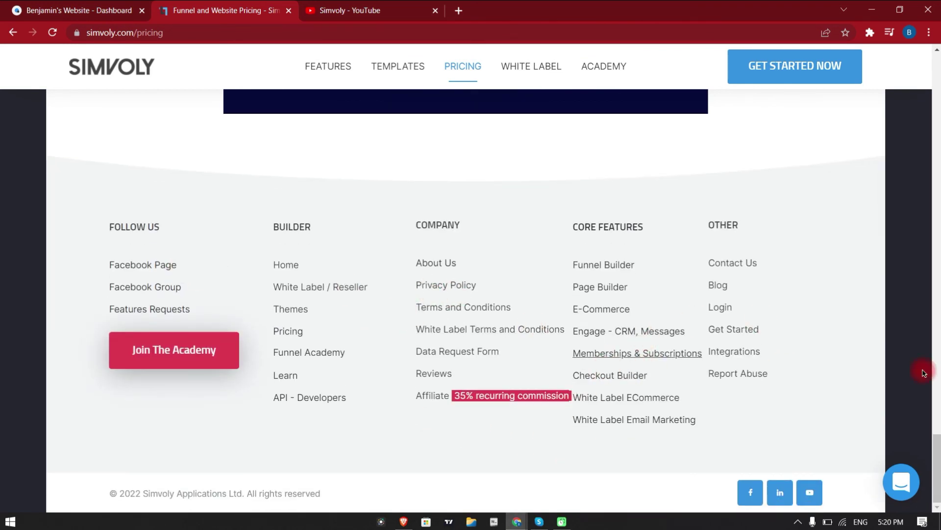
{"action": "scroll", "coordinate": [443, 236], "scroll_direction": "up", "scroll_amount": 8}
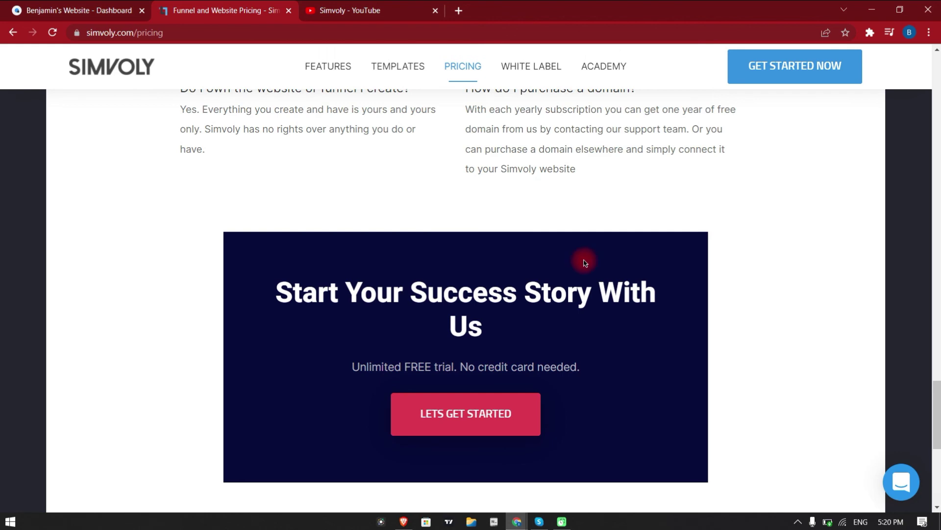
{"action": "scroll", "coordinate": [616, 322], "scroll_direction": "up", "scroll_amount": 5}
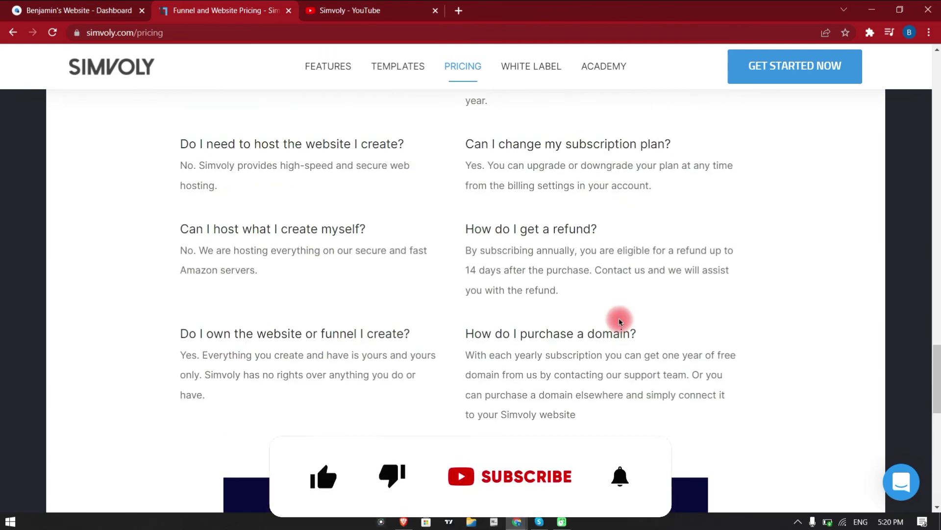